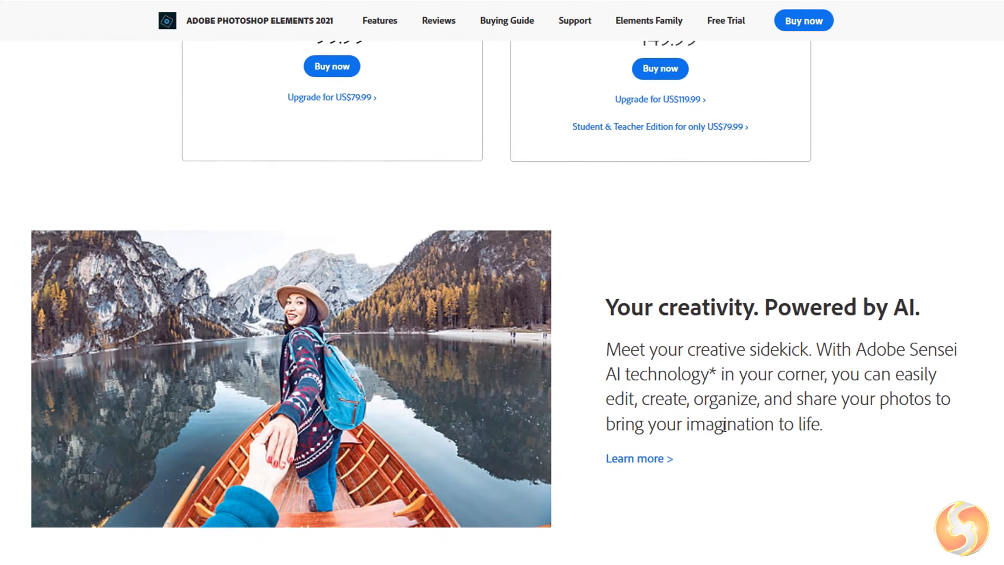
Step: Read through the feature sections of the Photoshop Elements 2021 product page
scroll(446, 371, "down", 7)
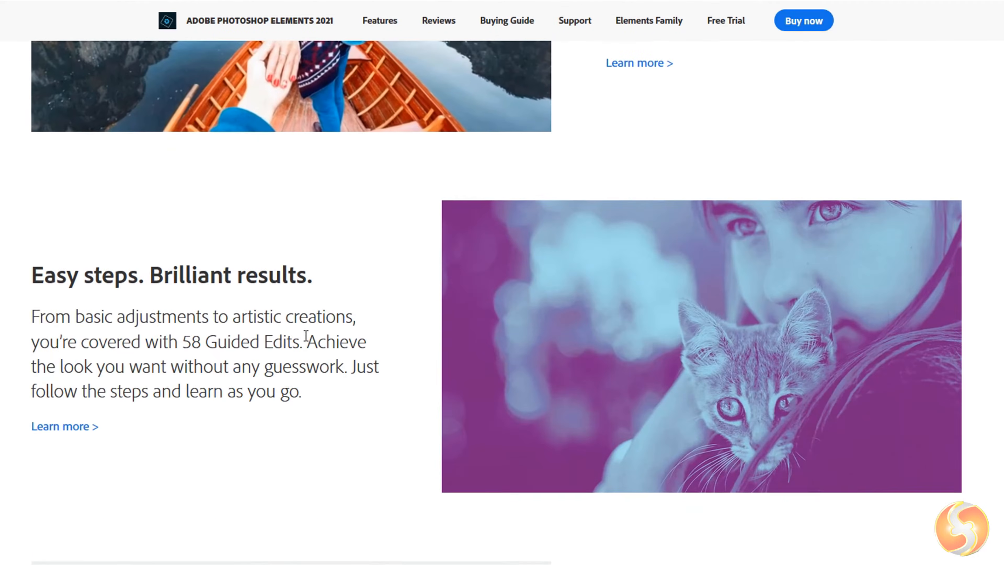
scroll(560, 300, "down", 6)
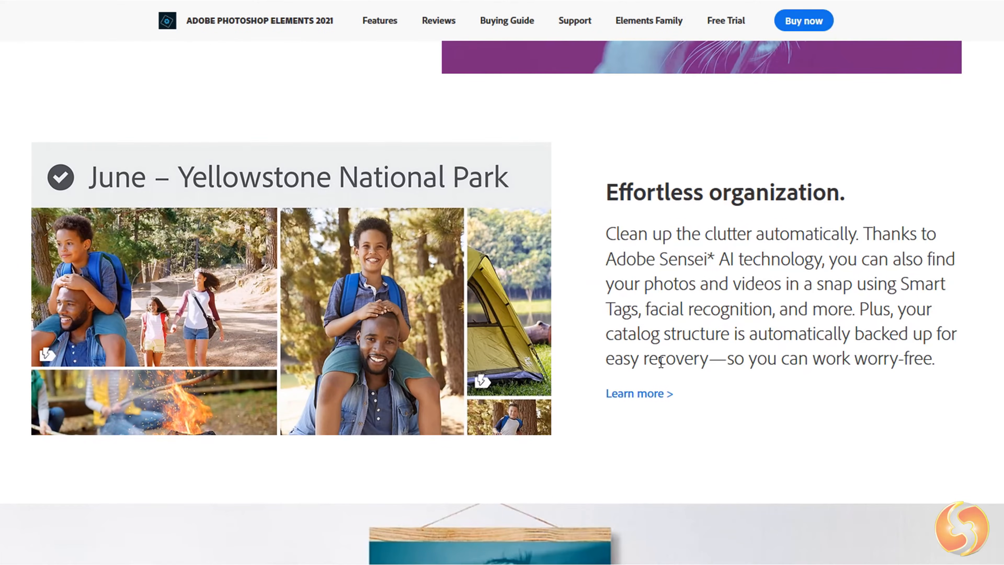
scroll(660, 362, "down", 7)
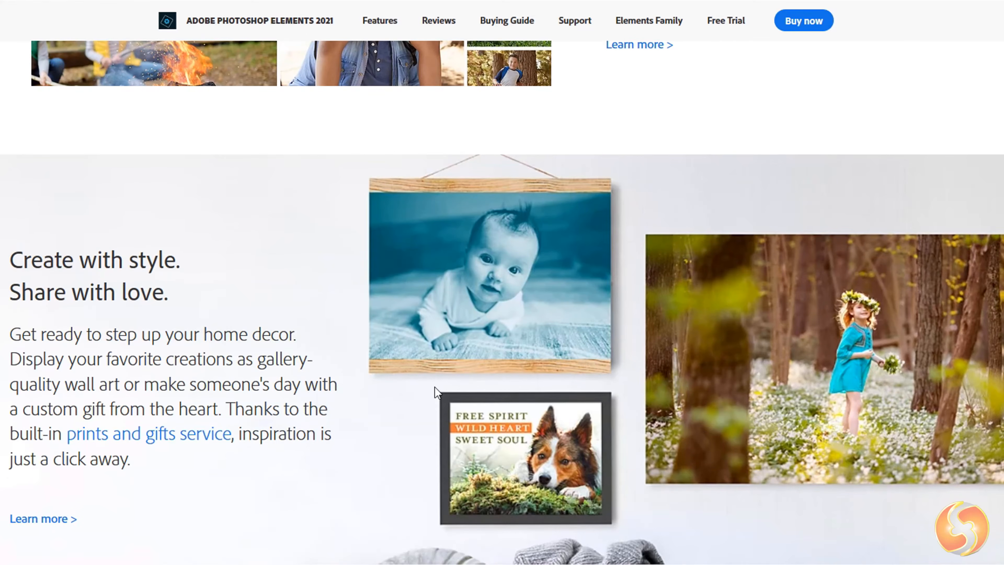
scroll(434, 386, "down", 9)
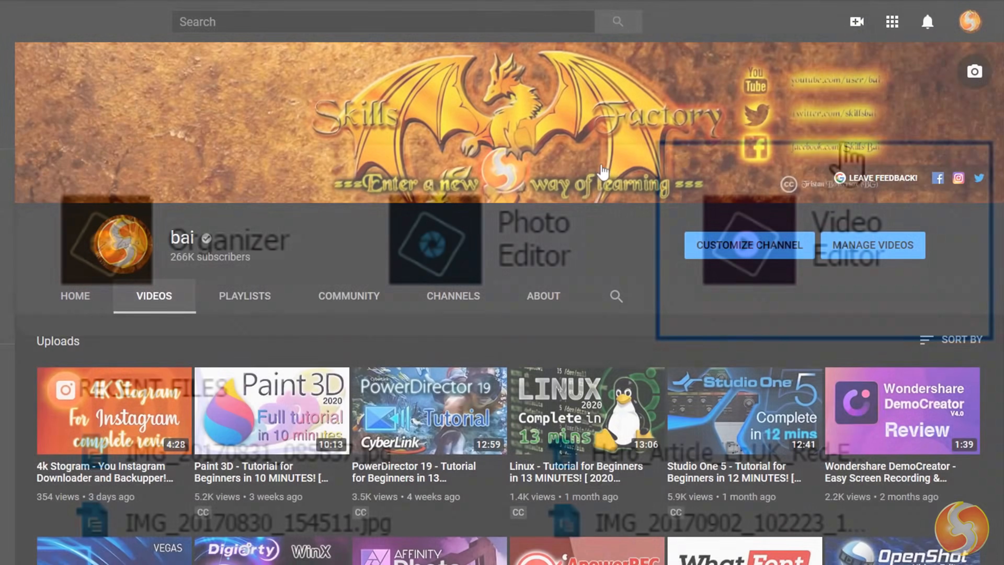
Step: Look through the video channel's uploads and read the VEGAS Pro 18 giveaway article
scroll(658, 225, "down", 2)
scroll(661, 213, "down", 8)
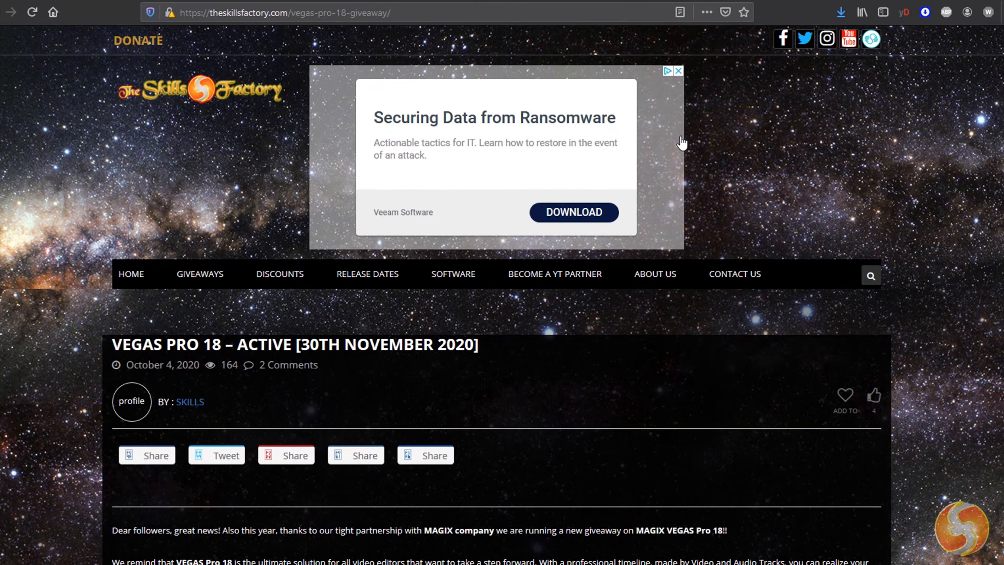
scroll(682, 143, "down", 6)
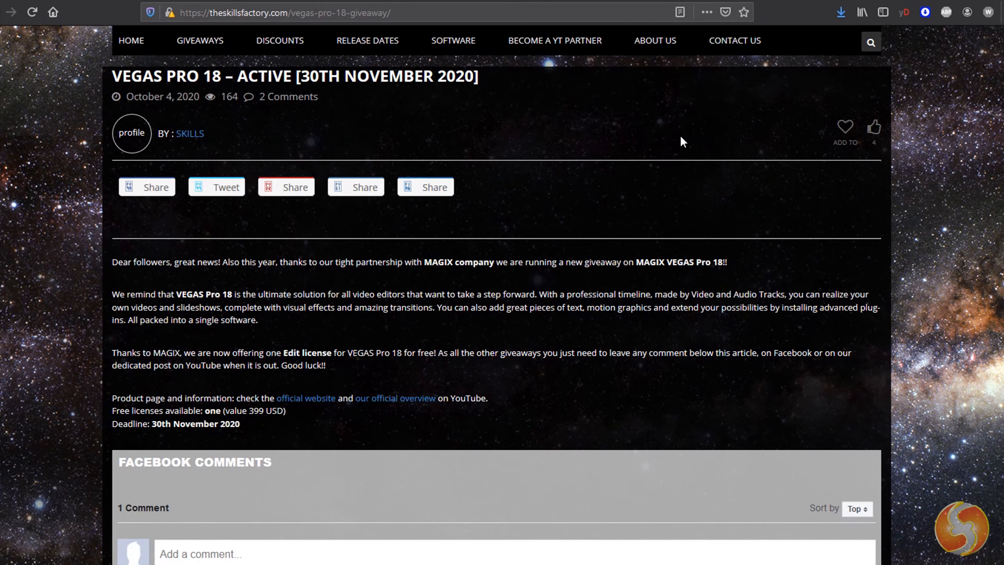
scroll(681, 136, "down", 3)
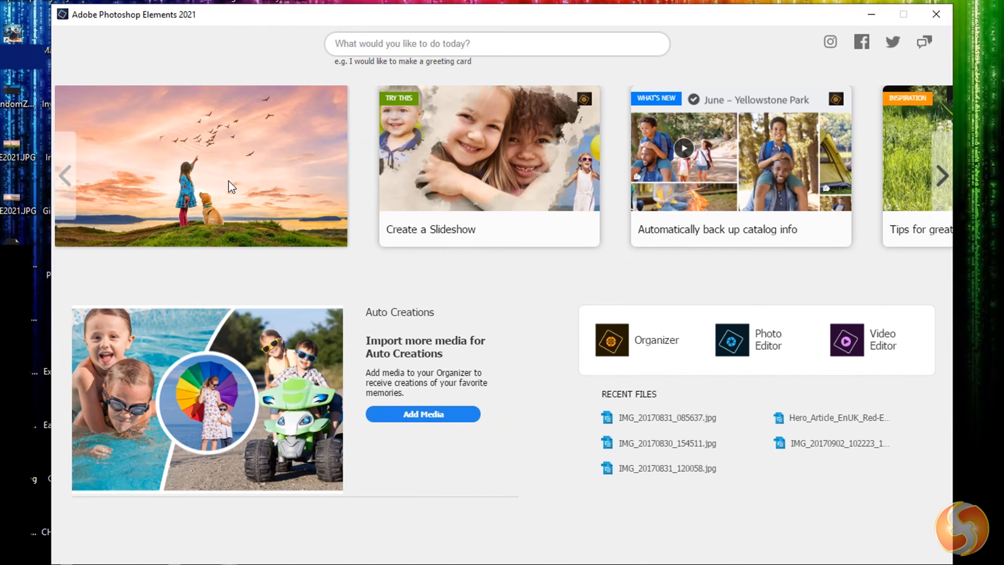
Step: Browse the home screen's suggestion cards and search for "red eye", choosing "Remove red eye, pet eye, or imperfections"
left_click(942, 176)
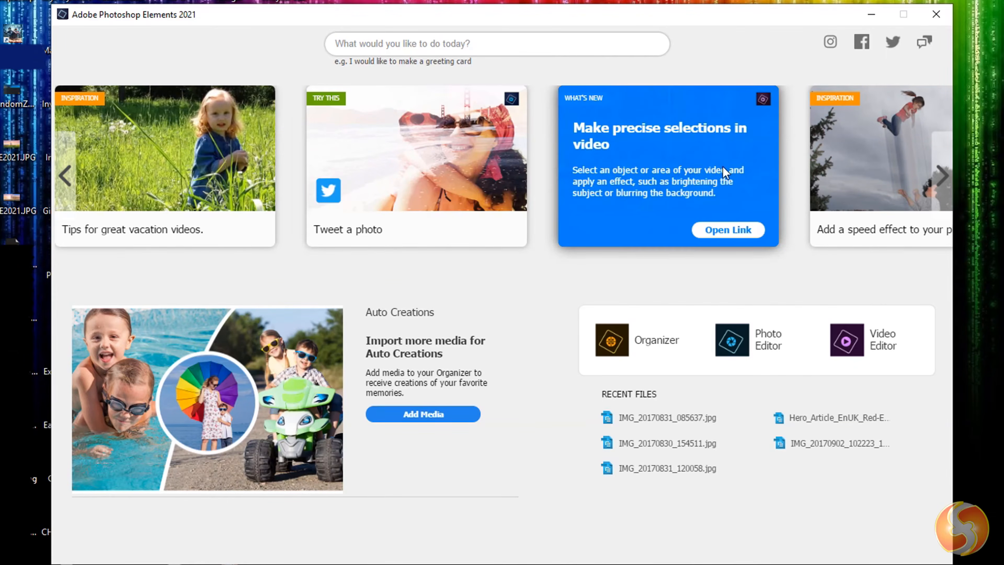
left_click(942, 176)
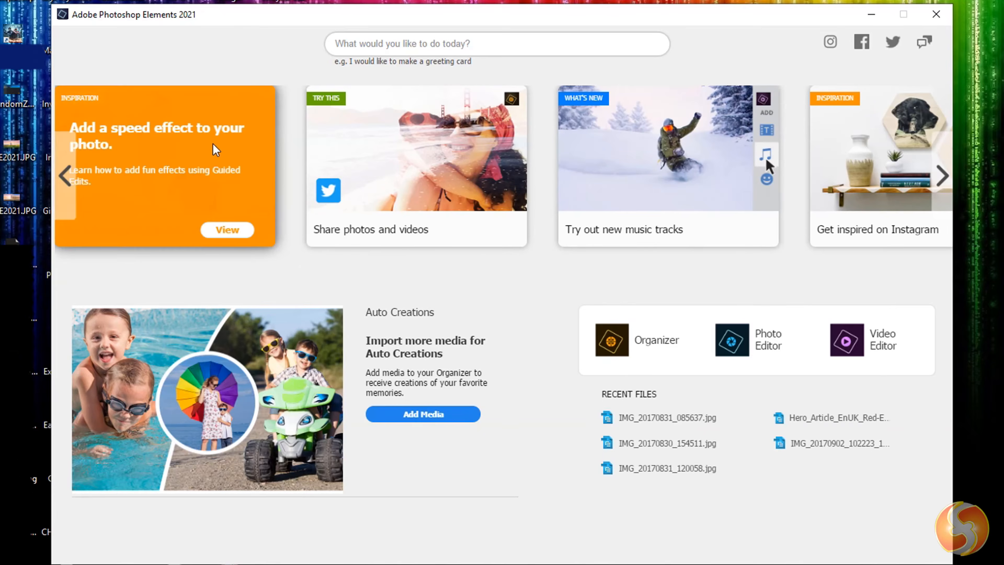
left_click(457, 42)
type("red eye")
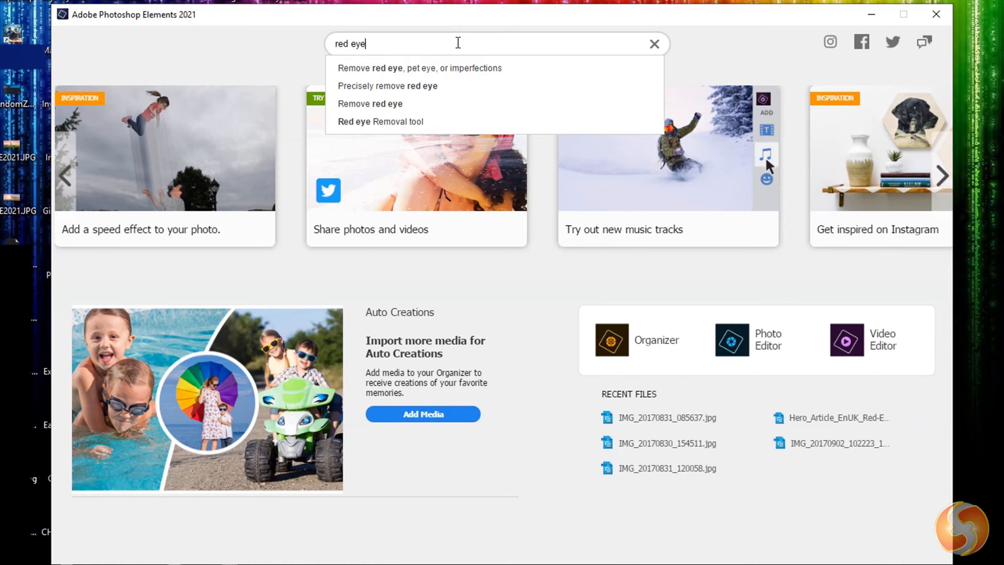
left_click(446, 68)
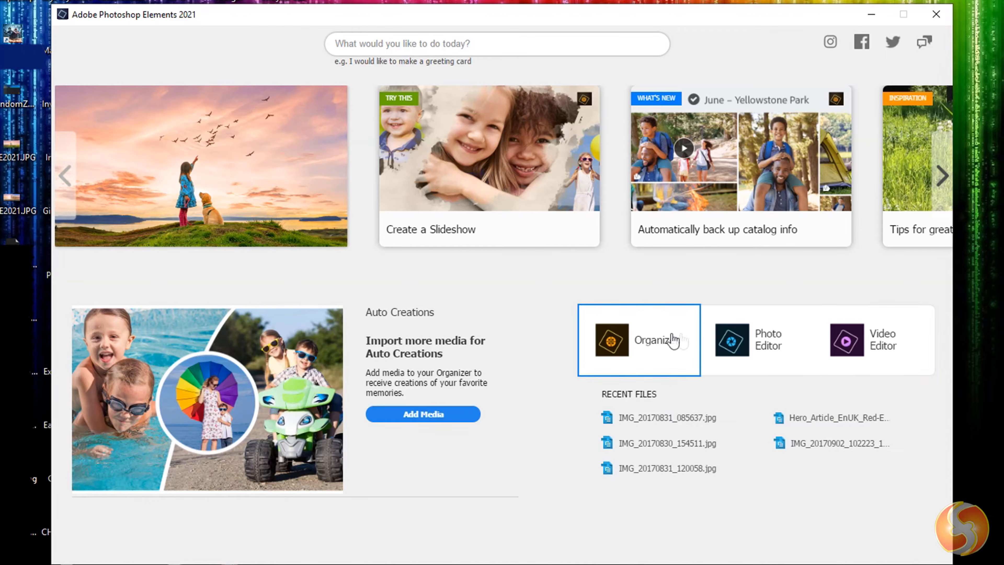
Step: Open the Organizer to view its Places workspace, and launch the Video Editor from the home screen
left_click(646, 345)
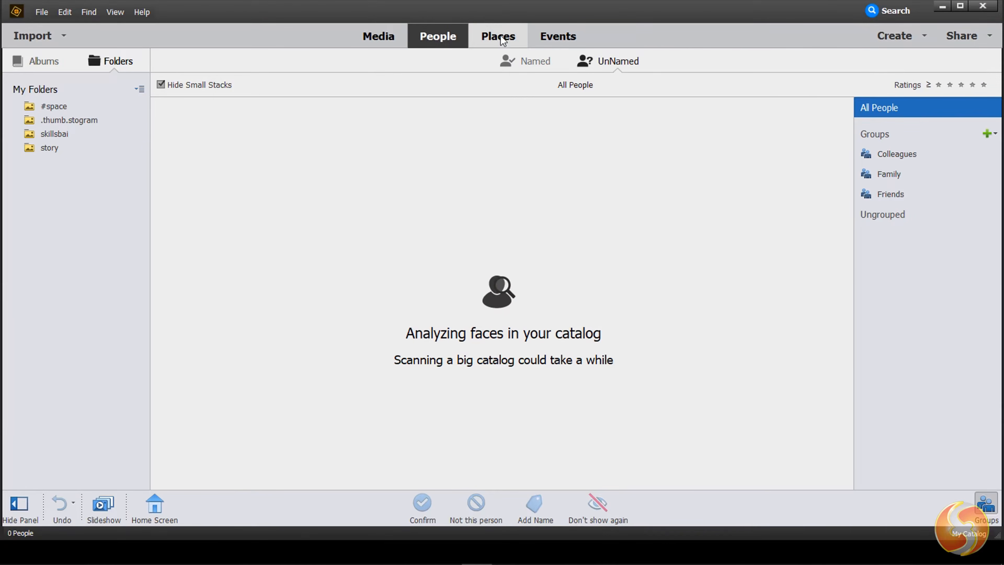
left_click(499, 37)
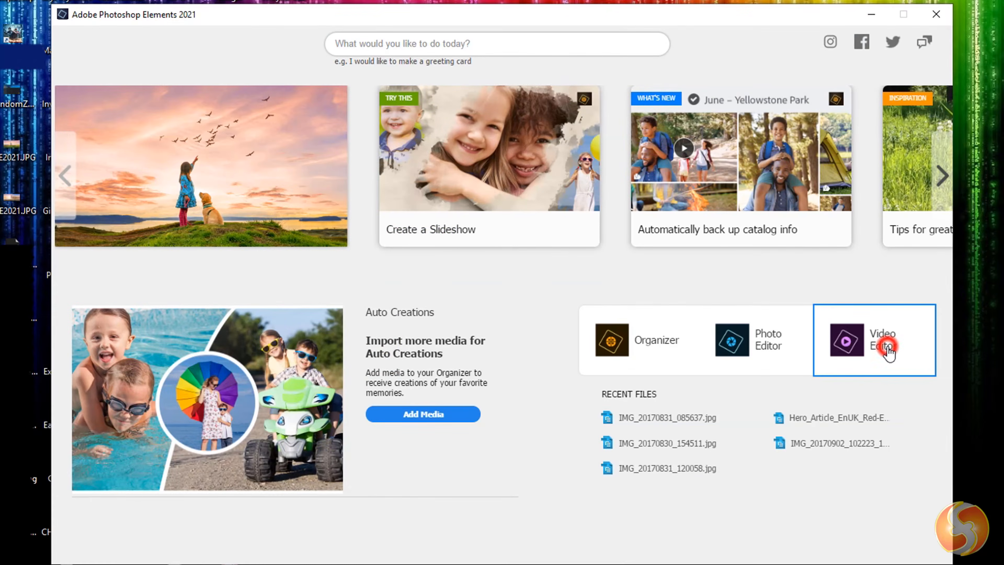
left_click(887, 350)
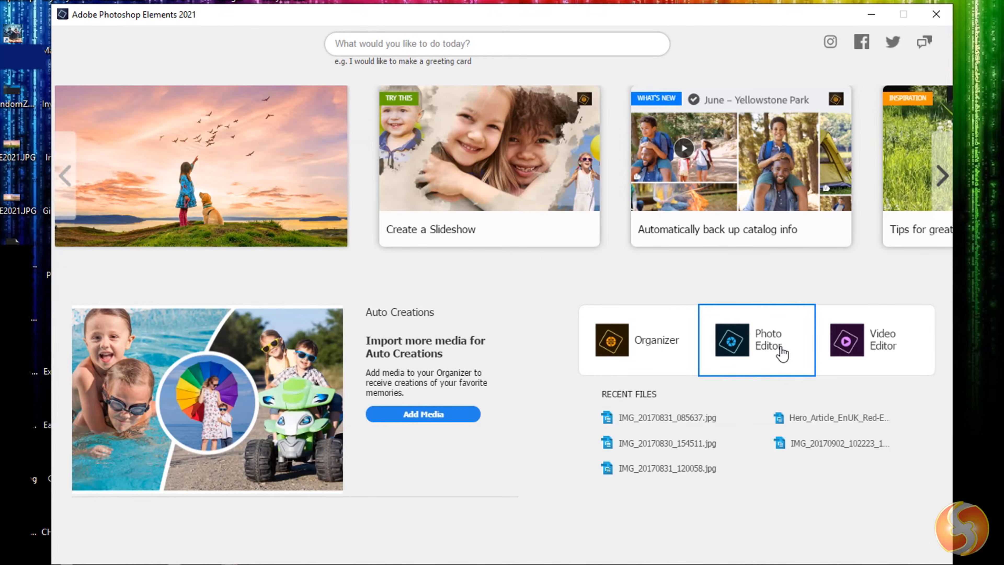
Step: Launch the Photo Editor and load the photos into it from the file window
left_click(781, 353)
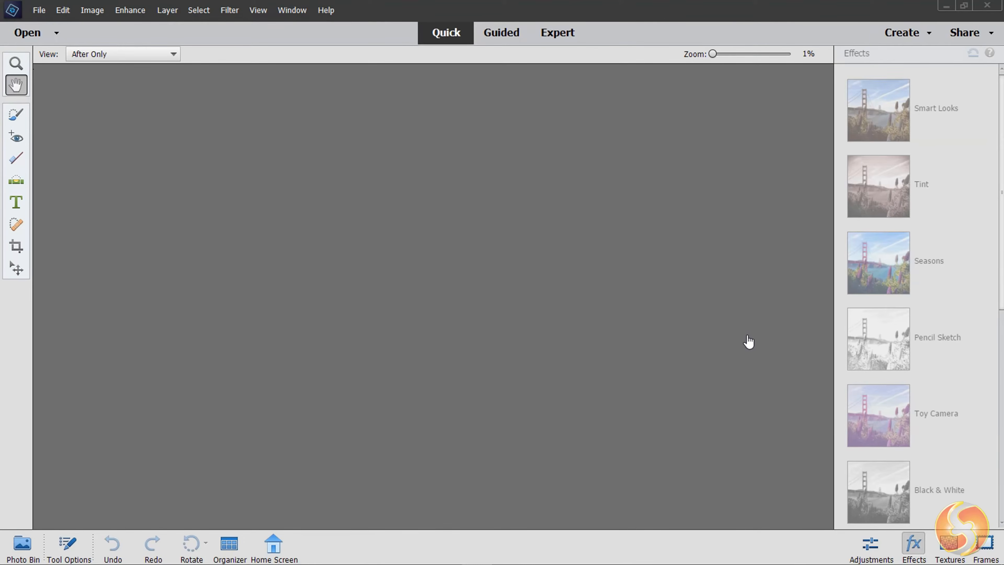
key("alt+Tab")
left_click_drag(571, 276, 228, 341)
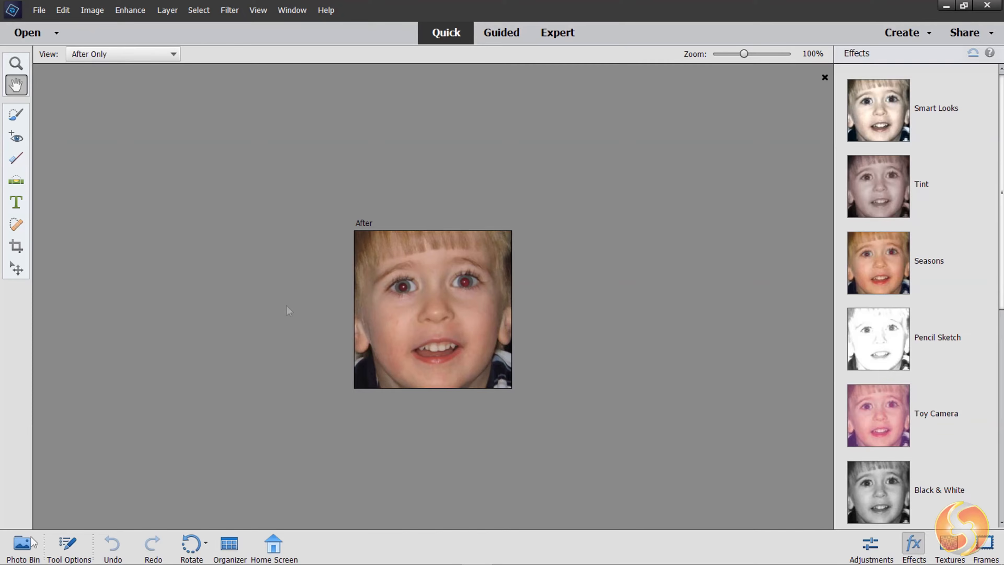
Step: Show the Photo Bin and switch between the open Venice photos, finishing on the gondola photo
left_click(22, 544)
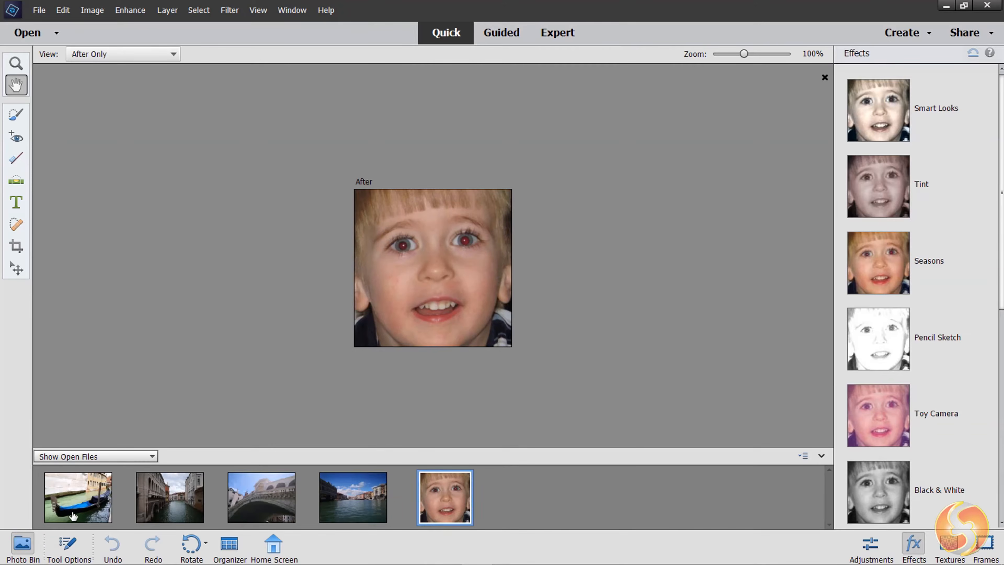
left_click(73, 500)
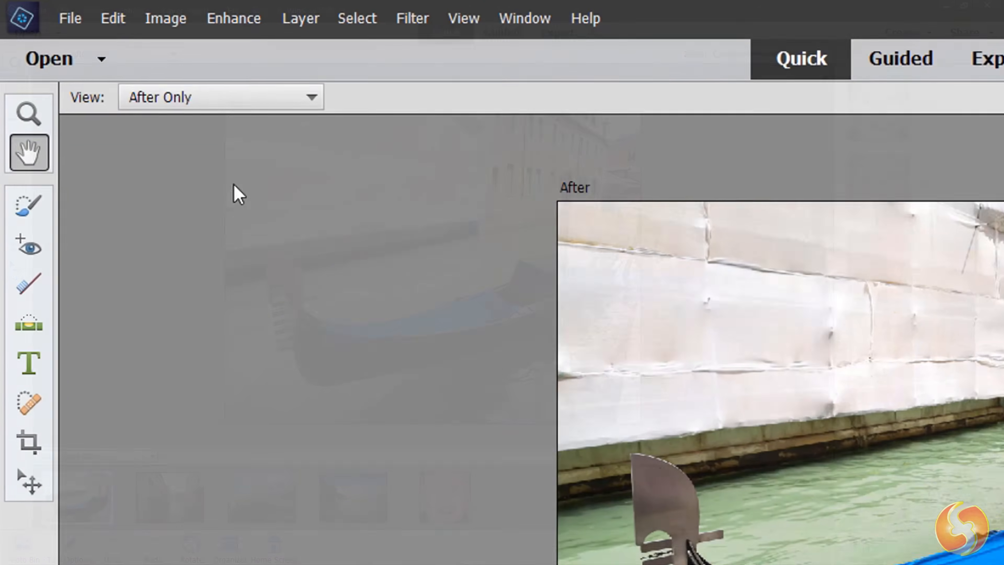
left_click(62, 60)
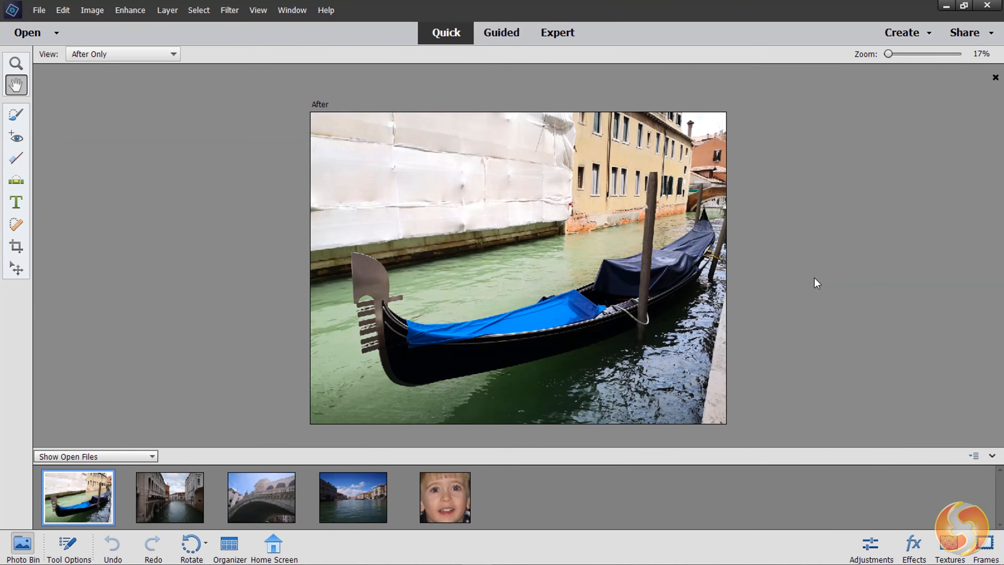
left_click(164, 503)
left_click(240, 506)
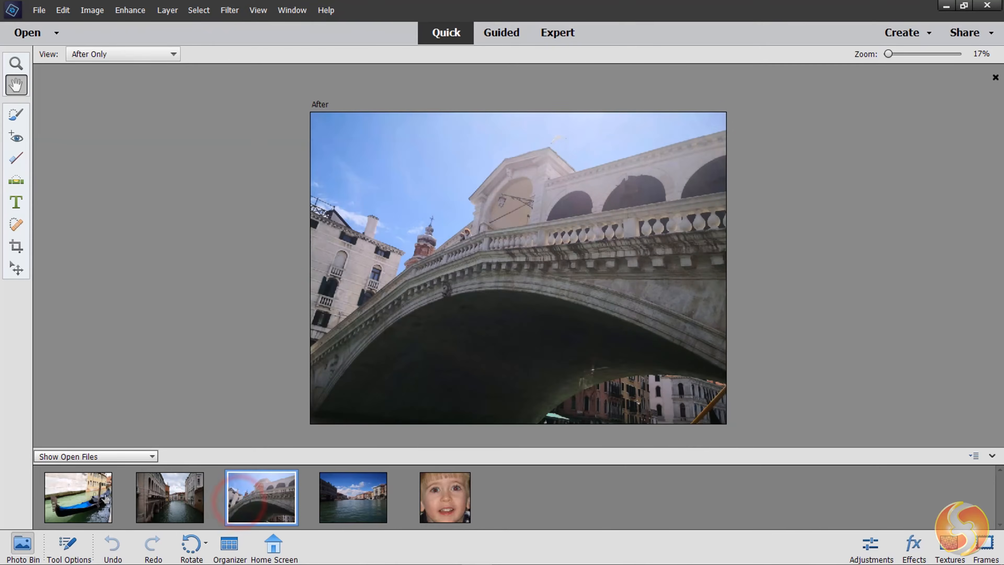
left_click(77, 488)
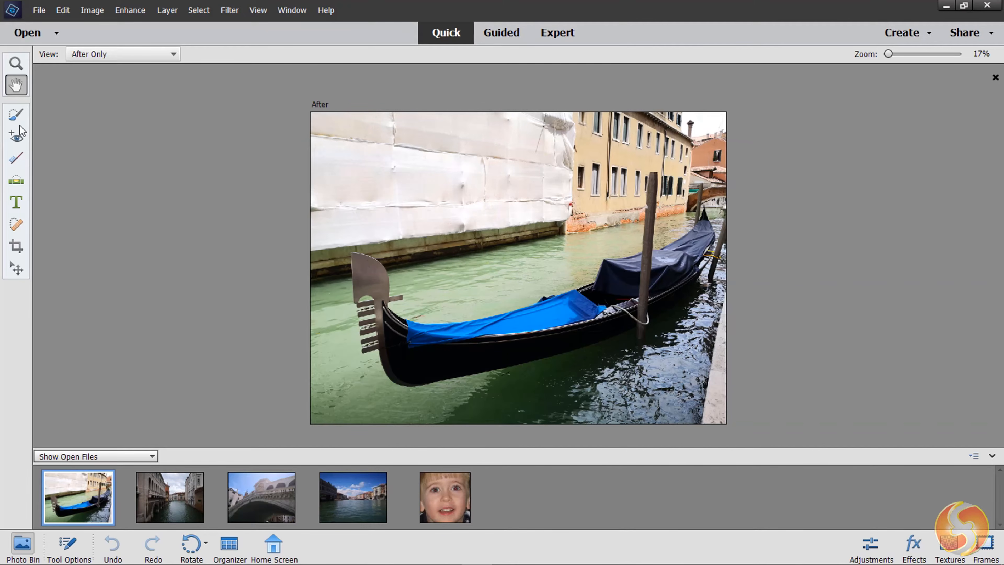
Step: Check the options of the Crop, Spot Healing Brush, Text and Straighten tools in Quick mode
left_click(16, 246)
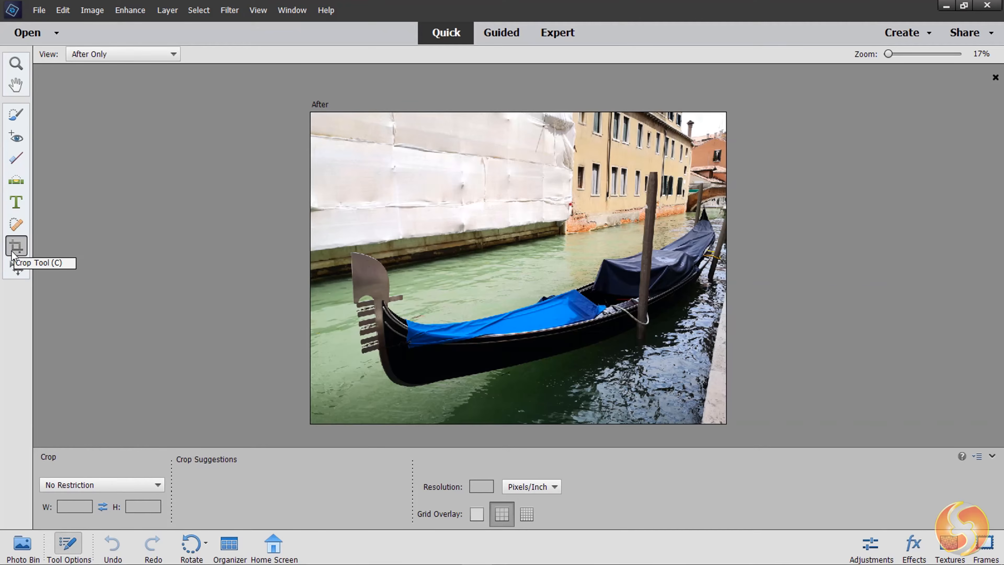
left_click(16, 219)
left_click(16, 198)
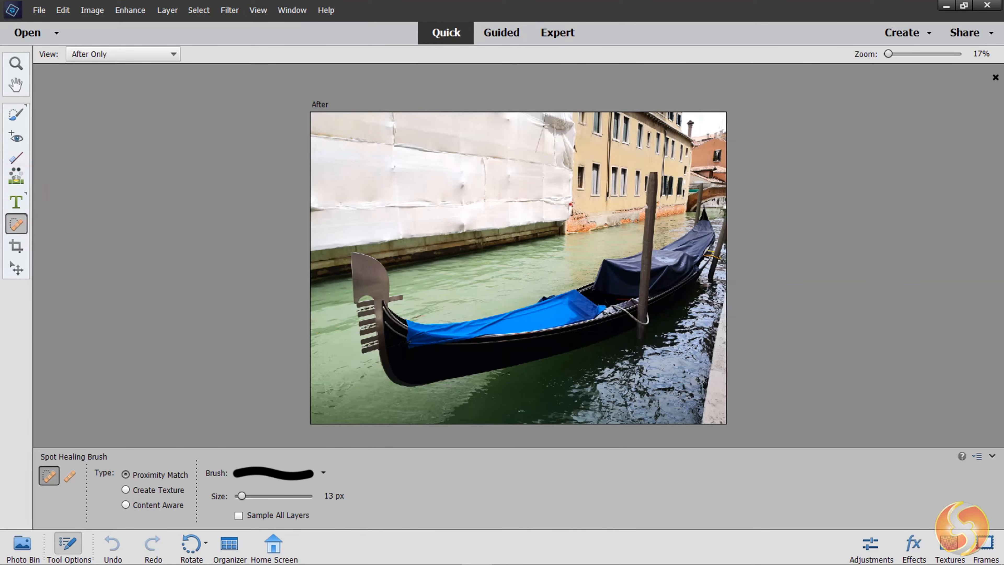
left_click(16, 182)
Step: Switch to Guided mode and view the Basics and Color guided edits
left_click(509, 33)
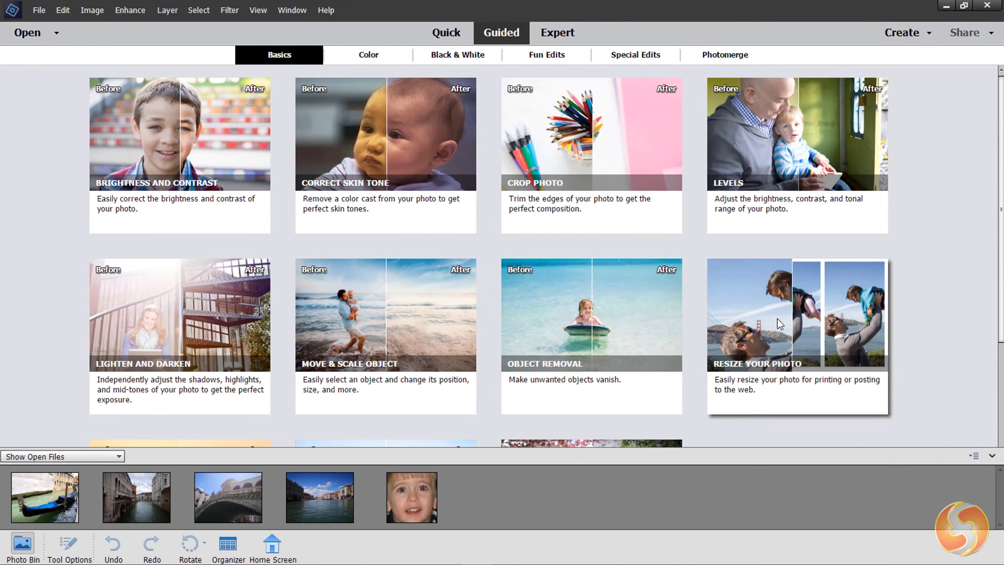
left_click(364, 53)
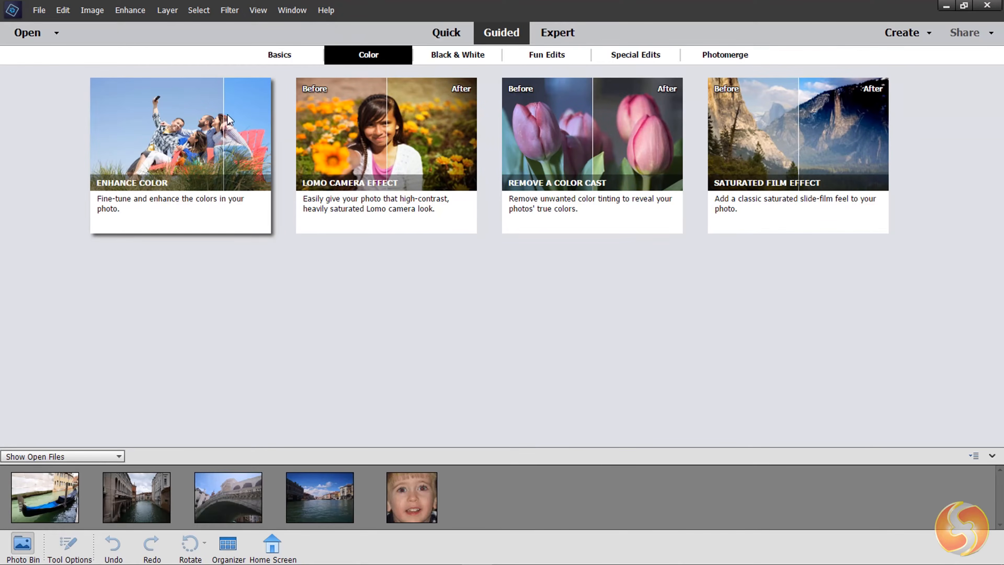
Step: In Expert mode, blur the gondola's prow using the Blur tool at 592 px size and 100% strength
left_click(563, 36)
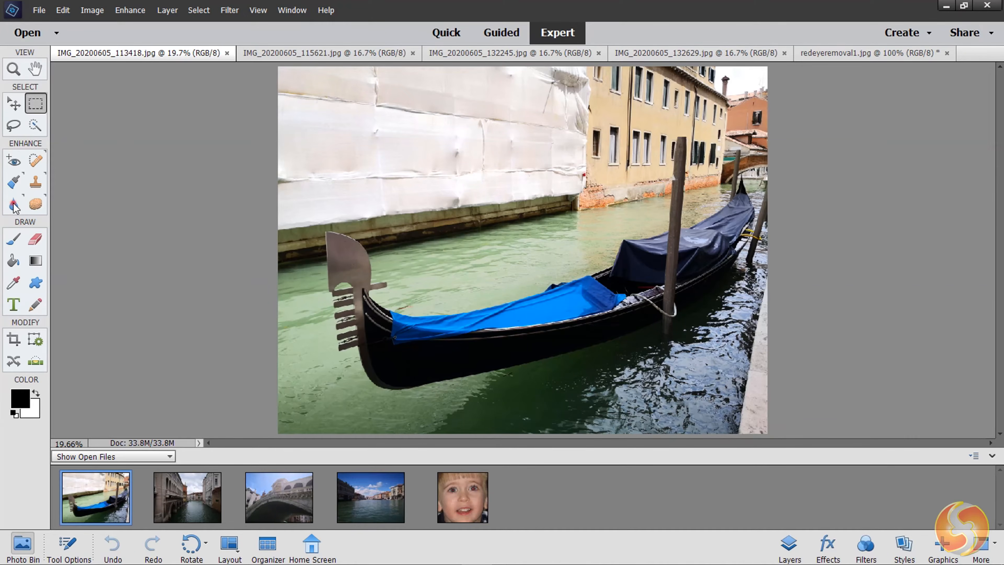
left_click(14, 205)
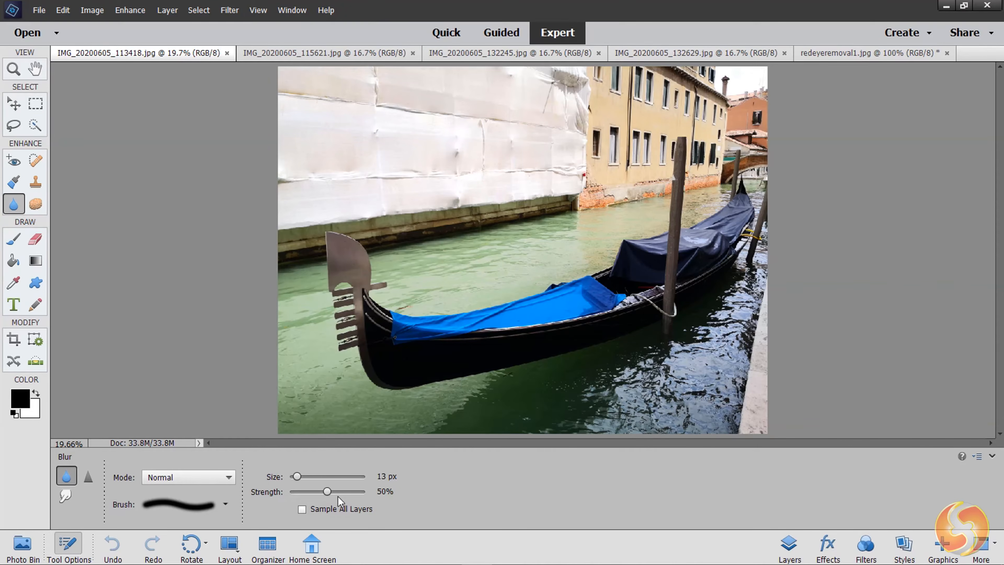
left_click_drag(327, 493, 365, 491)
left_click_drag(297, 476, 343, 476)
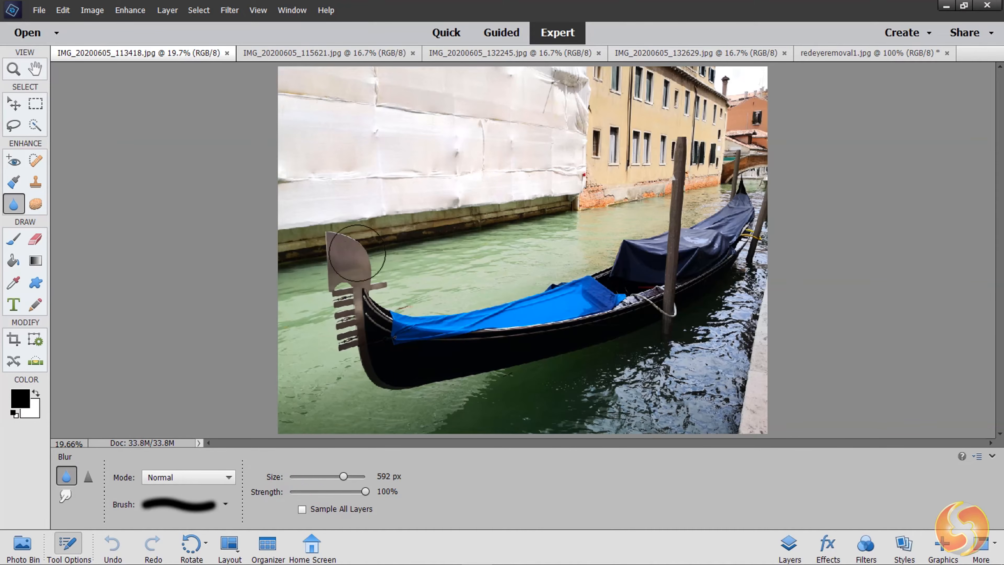
mouse_move(381, 241)
left_mouse_down()
mouse_move(332, 232)
mouse_move(373, 276)
left_mouse_up()
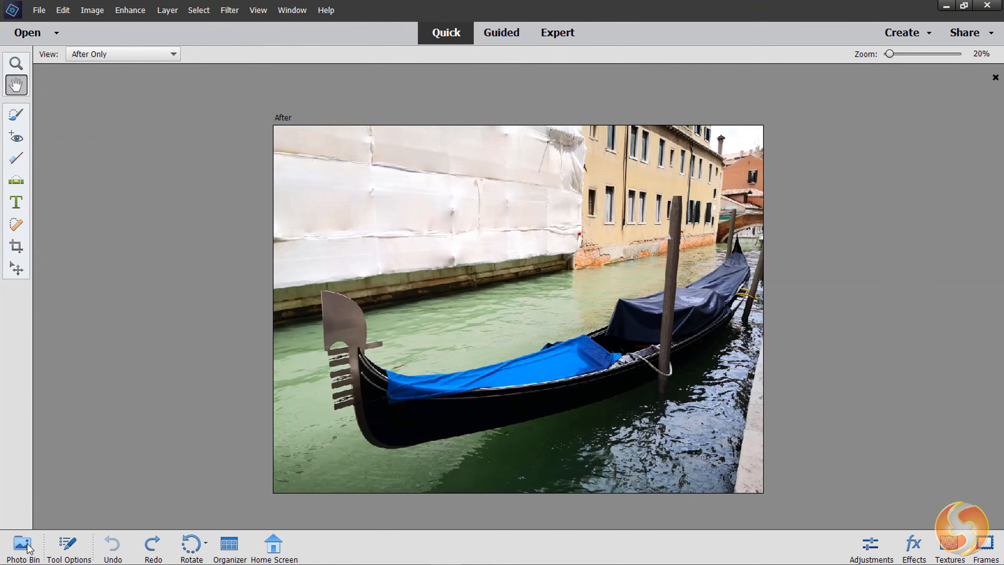
Step: Show the Photo Bin in Quick mode and view the wide canal photo with the blue sky at 47% zoom
left_click(23, 545)
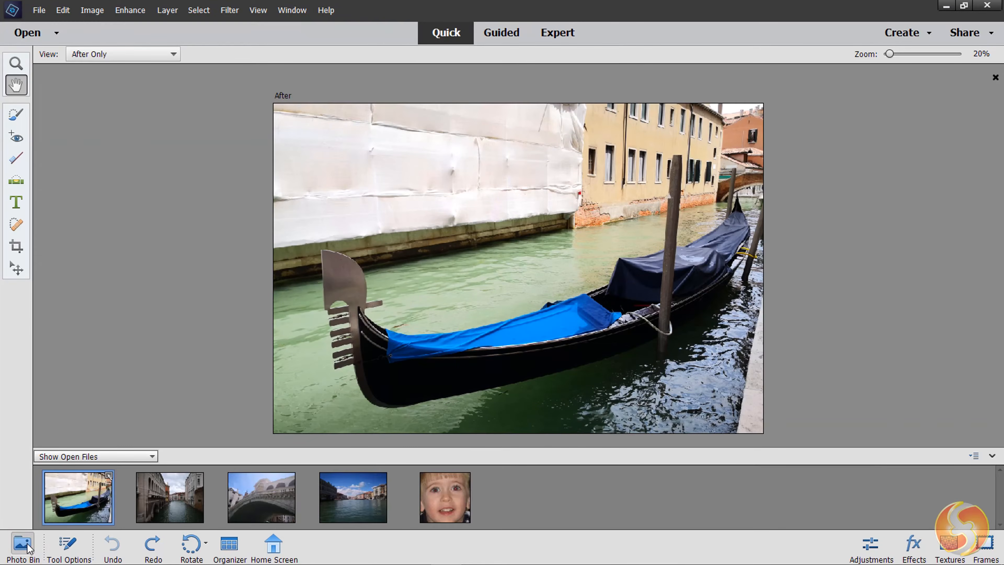
left_click(180, 498)
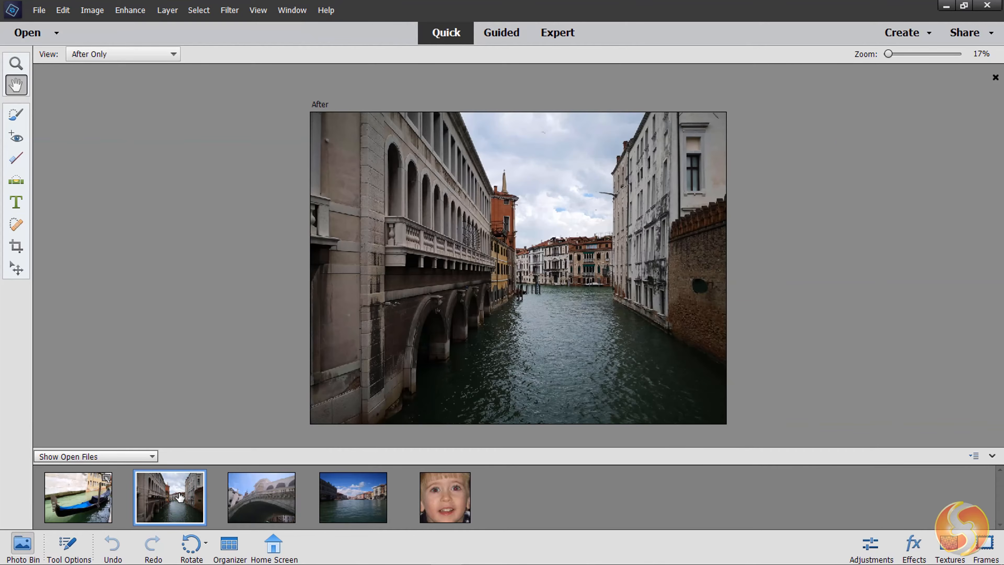
left_click(279, 501)
left_click(391, 505)
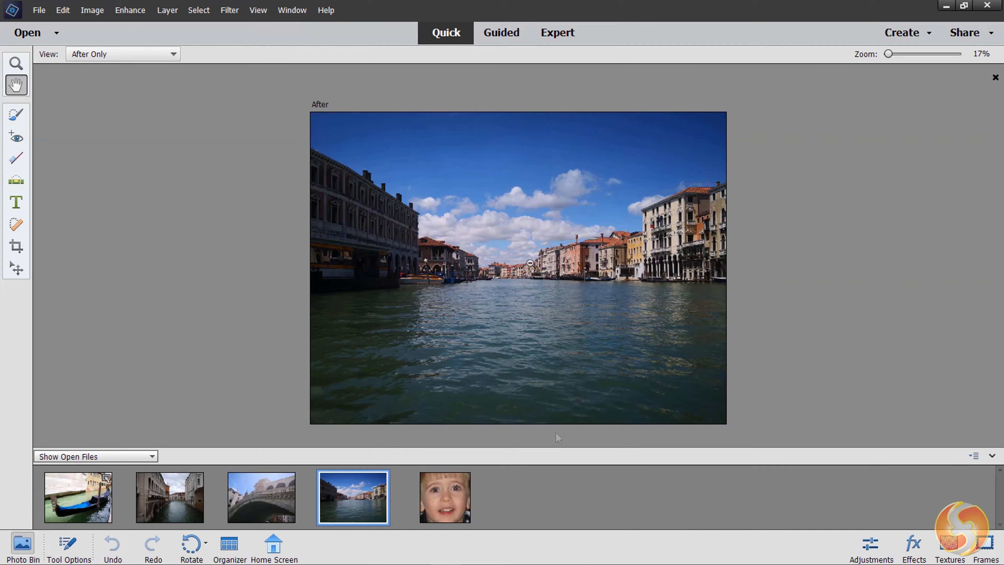
scroll(505, 279, "up", 3)
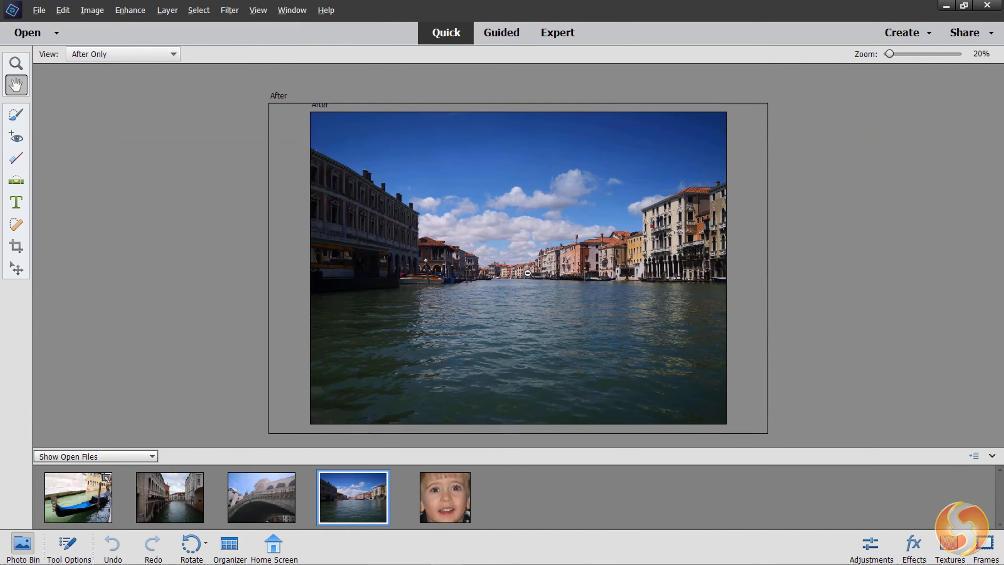
scroll(527, 273, "up", 1)
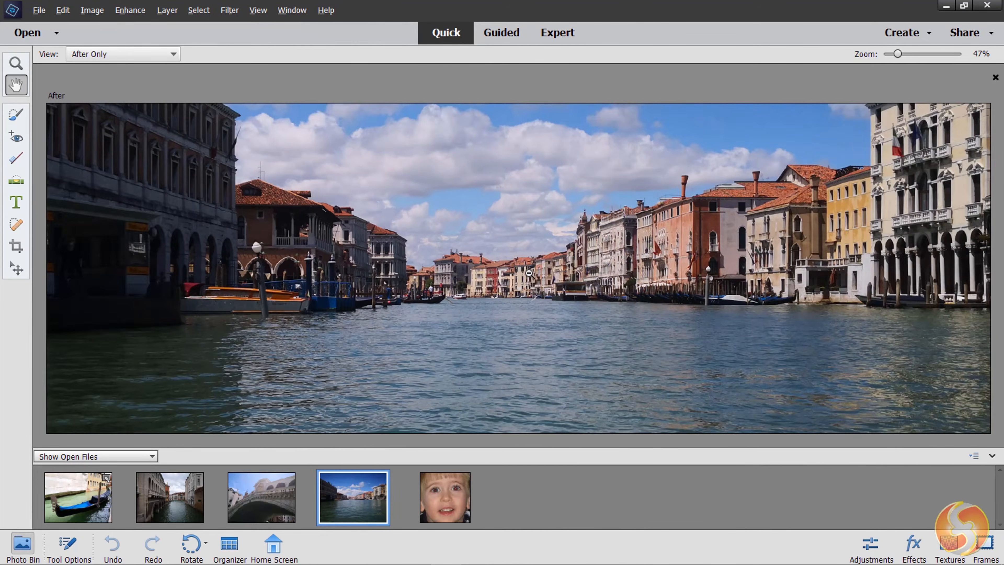
scroll(529, 273, "up", 2)
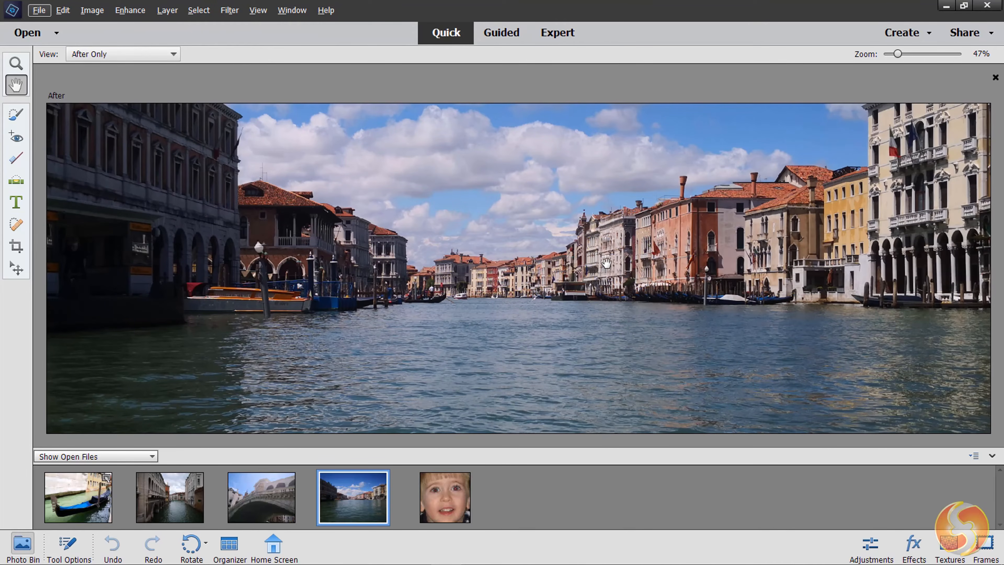
Step: Pan across the wide canal photo with the Hand tool and zoom out to 17% to see the whole image
left_click_drag(610, 256, 507, 257)
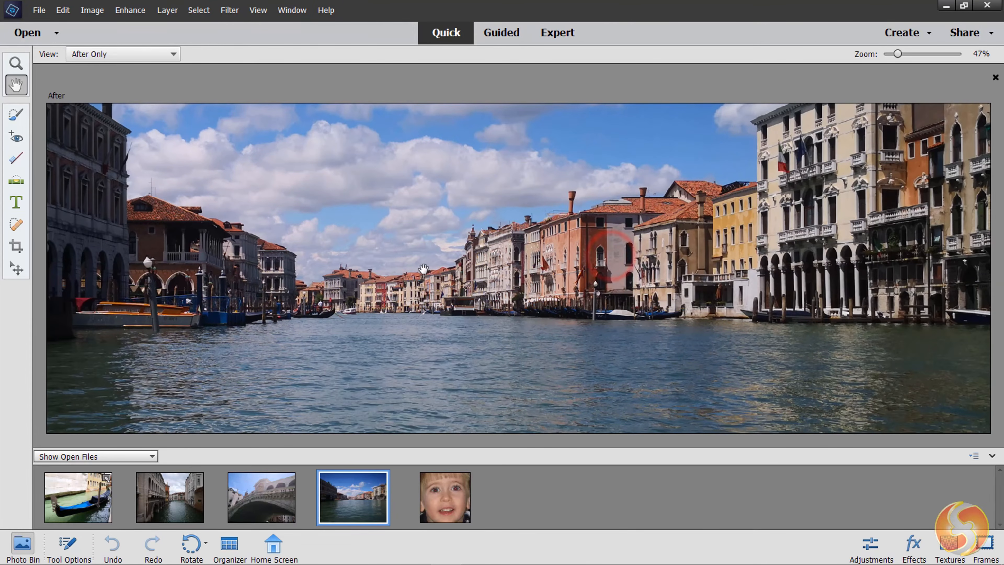
left_click_drag(587, 213, 470, 275)
scroll(514, 281, "down", 3)
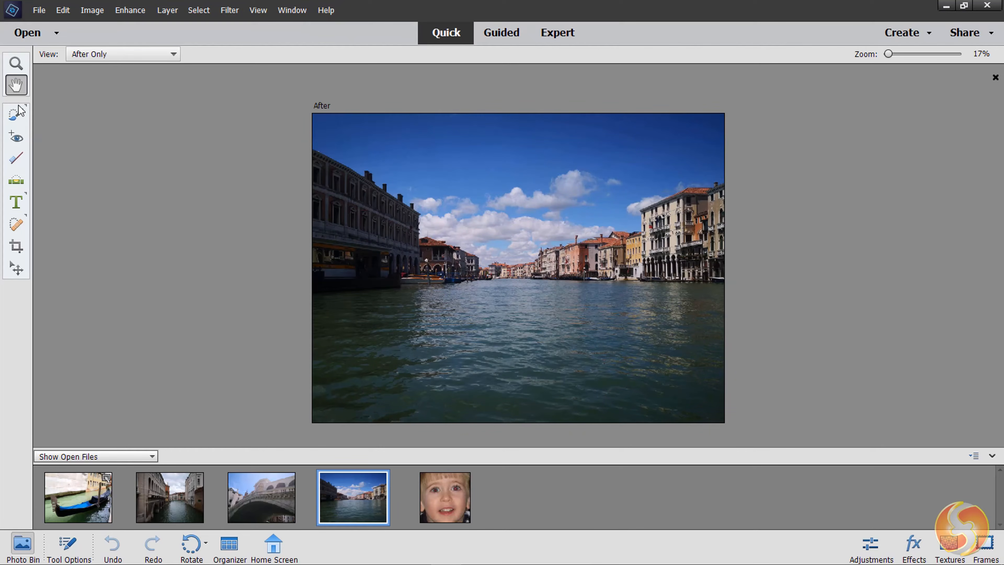
Step: Check the Selection Brush, Red Eye and Whiten Teeth tools in Quick mode, and view the available Adjustments and Effects
left_click(14, 115)
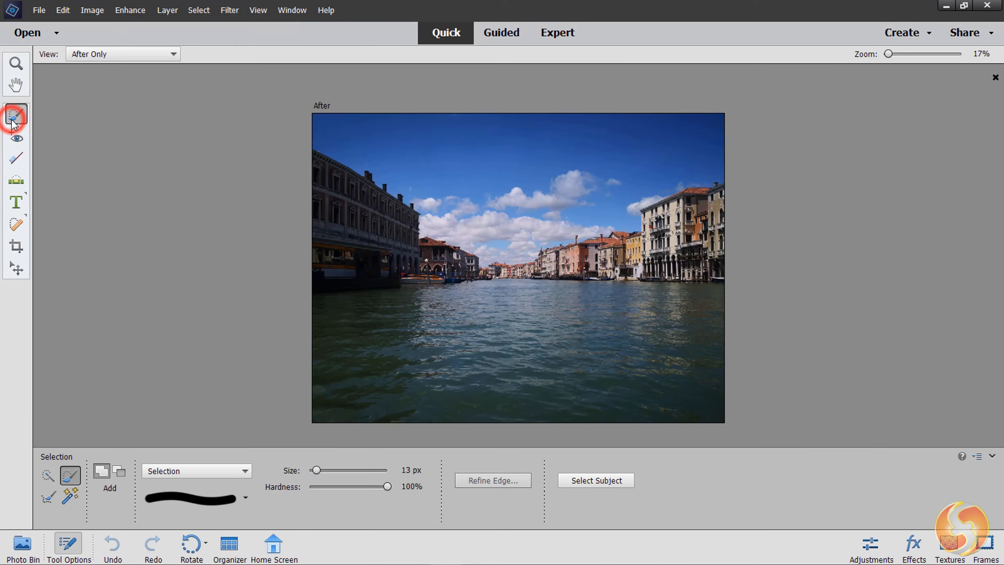
left_click(15, 138)
left_click(14, 160)
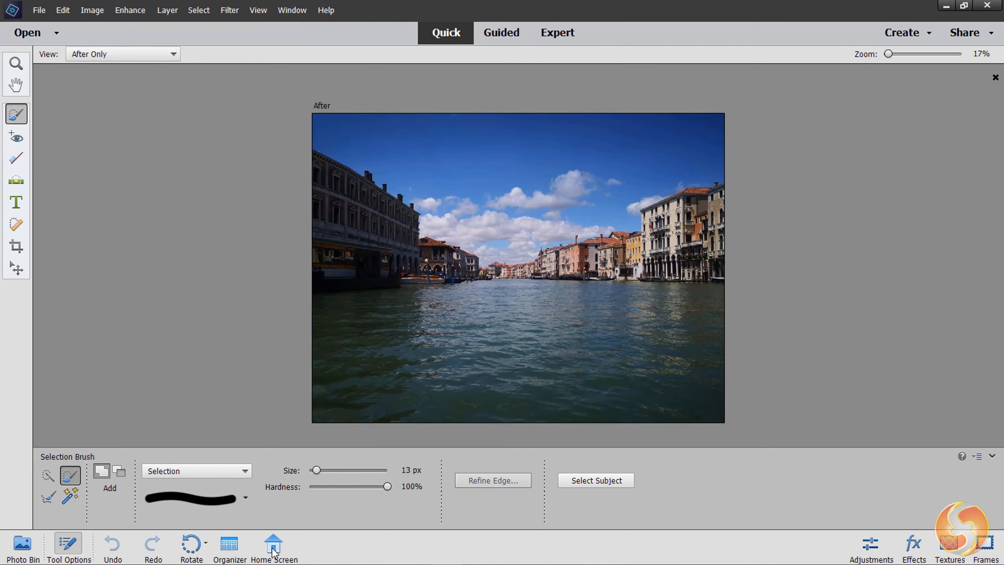
left_click(868, 544)
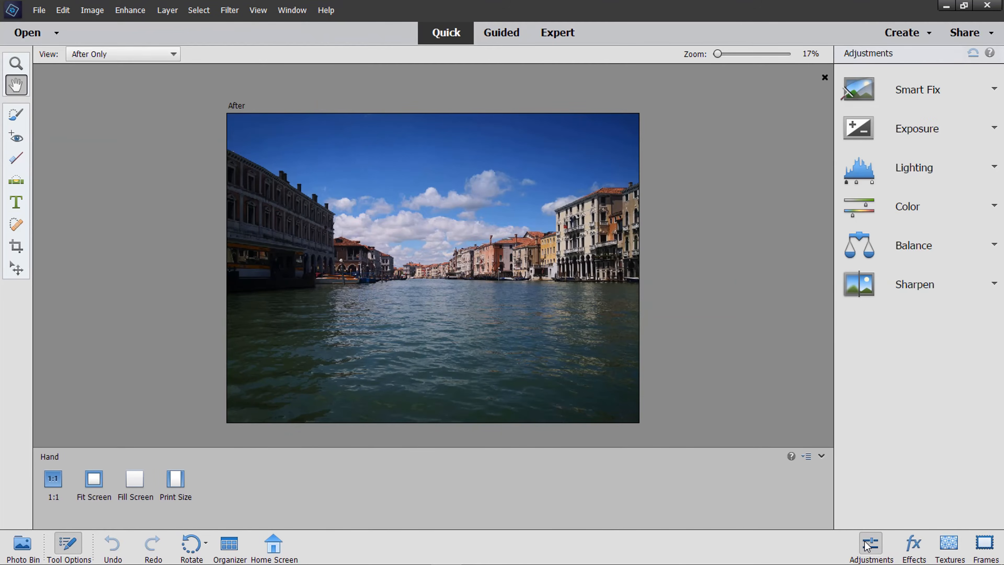
left_click(915, 545)
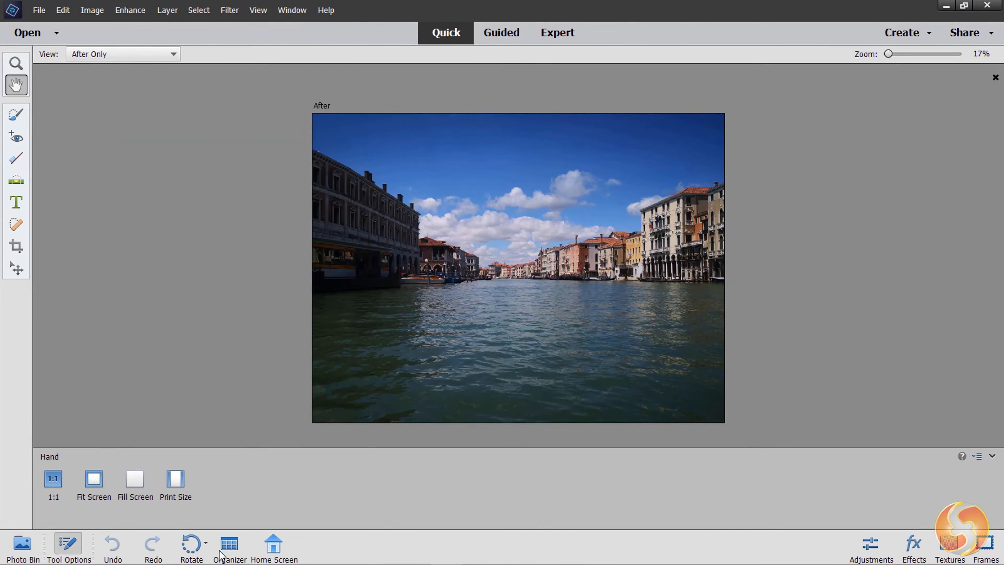
Step: Rotate the canal photo 90 degrees counterclockwise and rotate it back clockwise to its original orientation
left_click(192, 546)
left_click(206, 545)
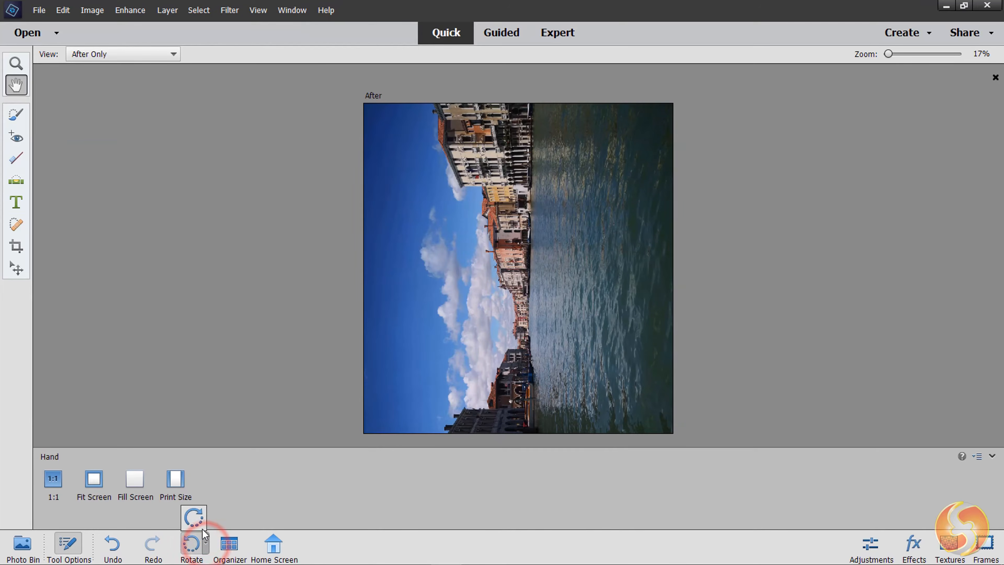
left_click(193, 517)
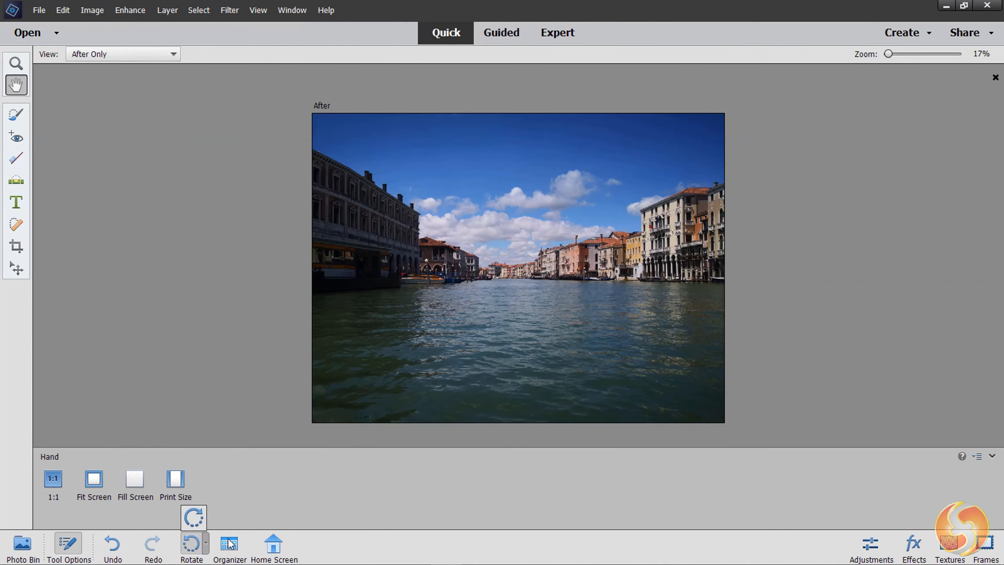
left_click(206, 545)
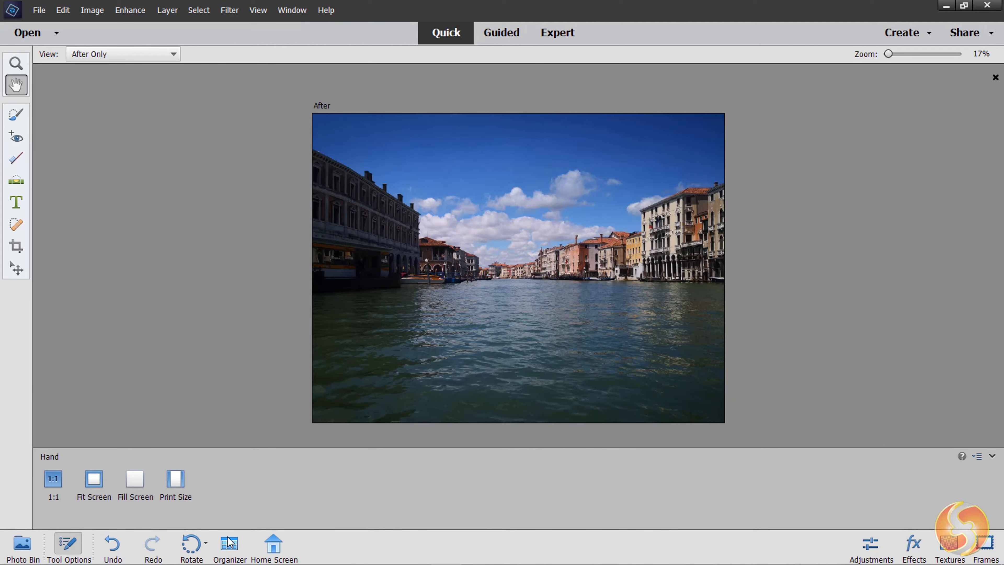
left_click(275, 545)
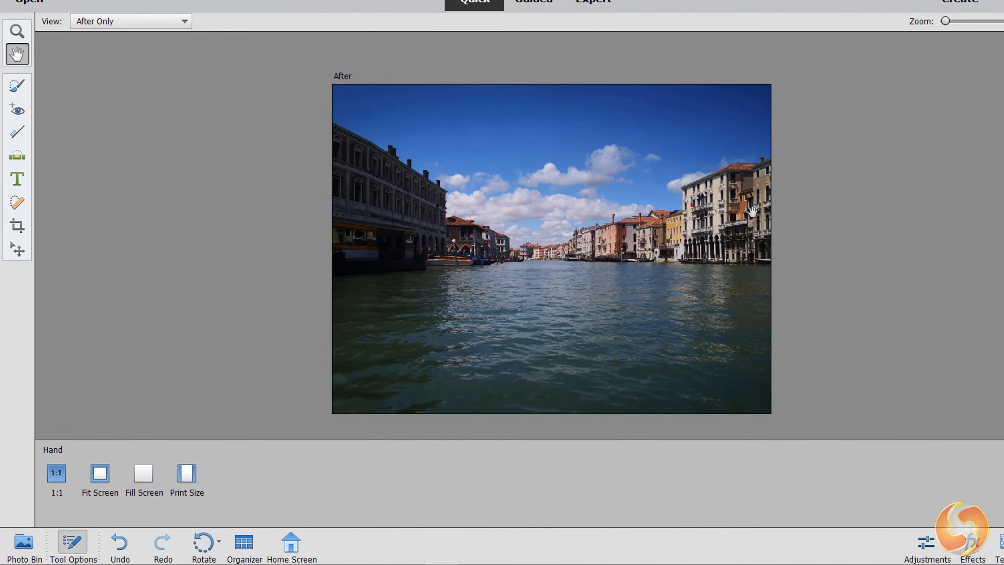
Step: Compare the options of the Selection Brush, Magic Wand and Quick Selection tools, leaving Quick Selection active
left_click(16, 84)
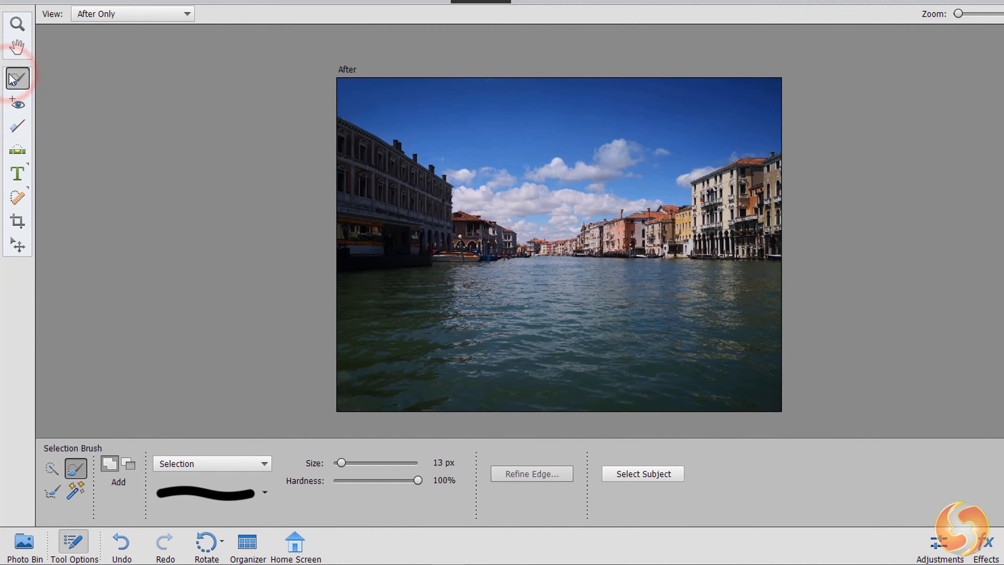
left_click(51, 469)
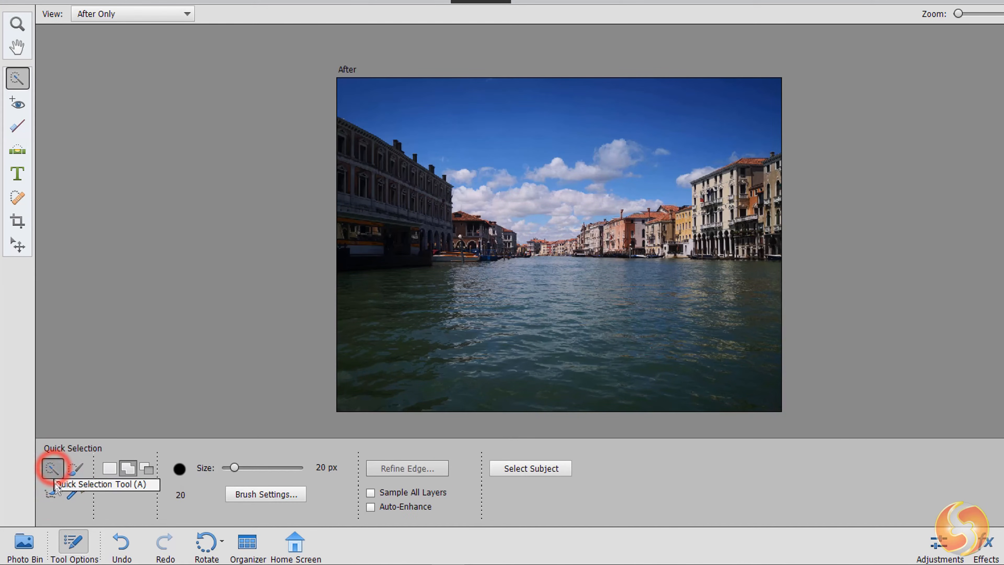
left_click(75, 493)
left_click(51, 469)
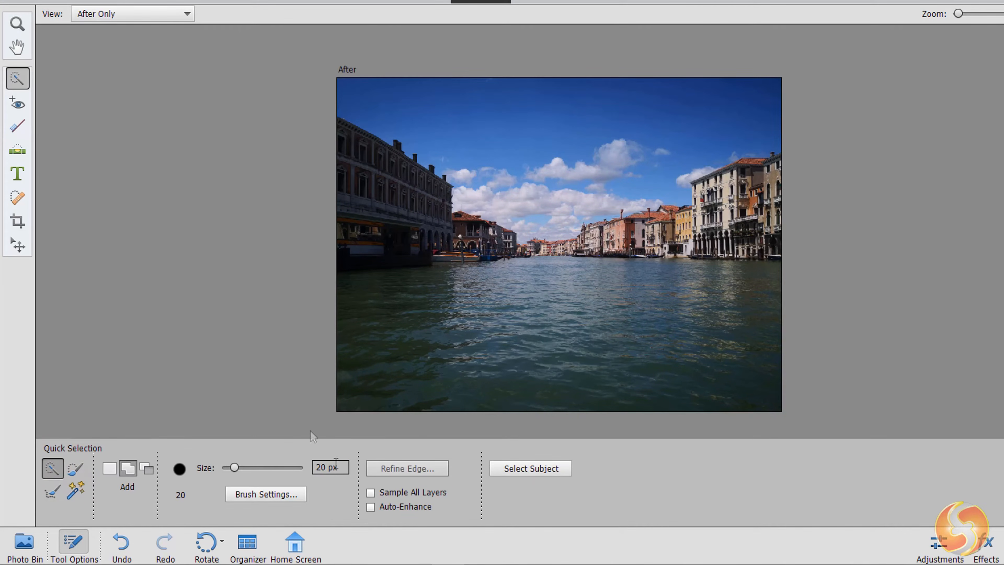
Step: View the options of the Red Eye, Whiten Teeth, Straighten and Text tools
left_click(18, 103)
left_click(17, 128)
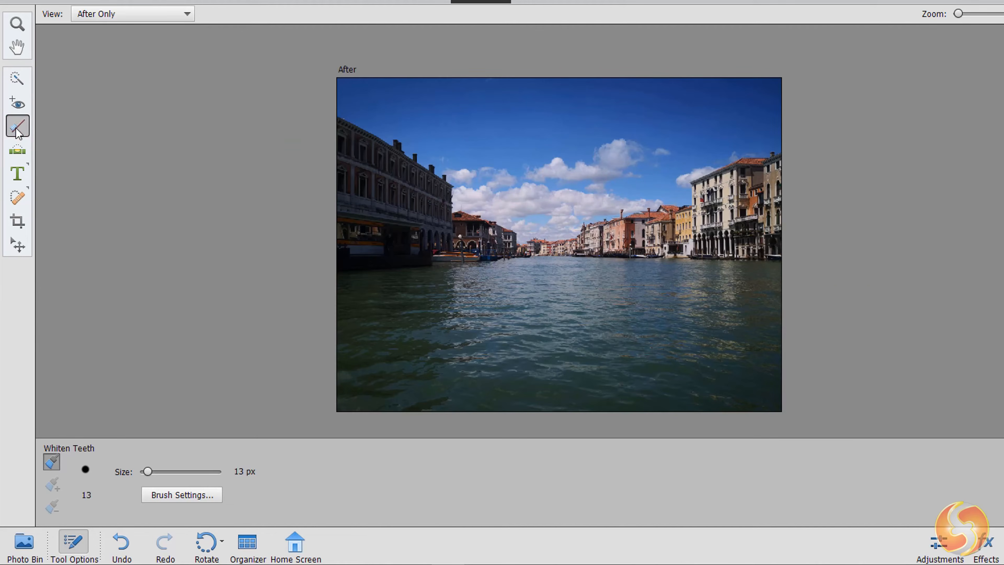
left_click(18, 152)
left_click(18, 174)
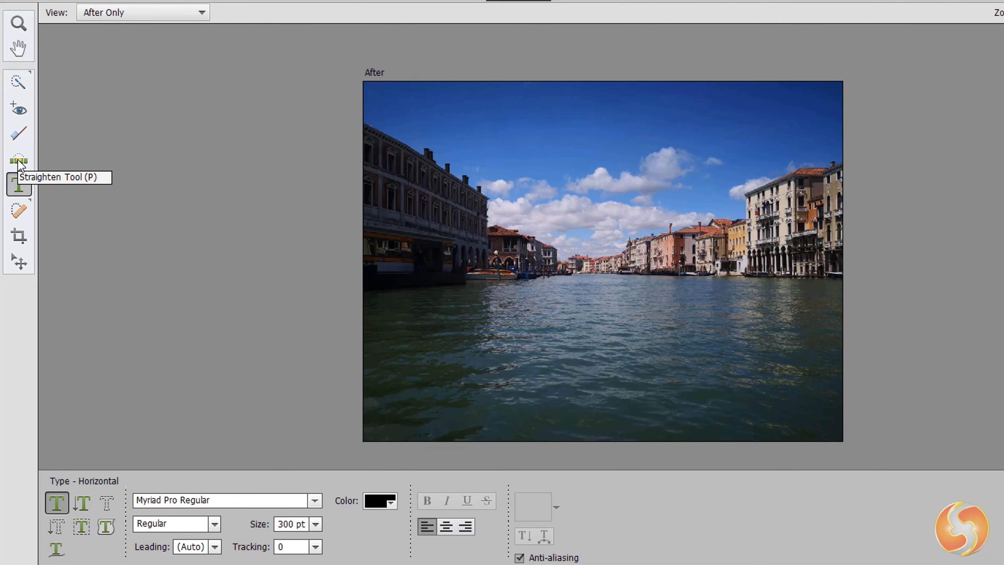
Step: Straighten the canal photo along the waterline, using Maintain Image Size with Autofill edges
left_click(18, 161)
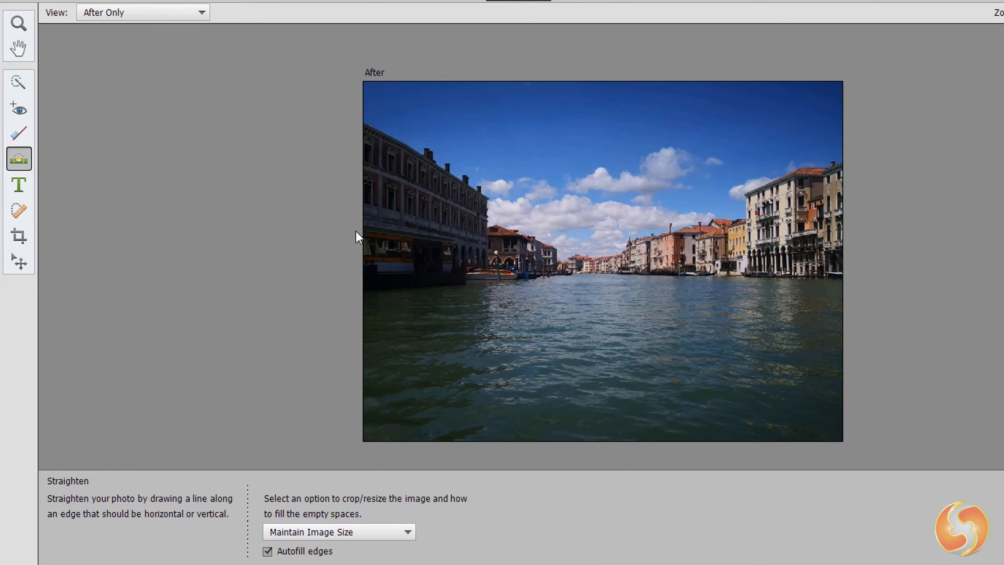
left_click_drag(366, 268, 844, 280)
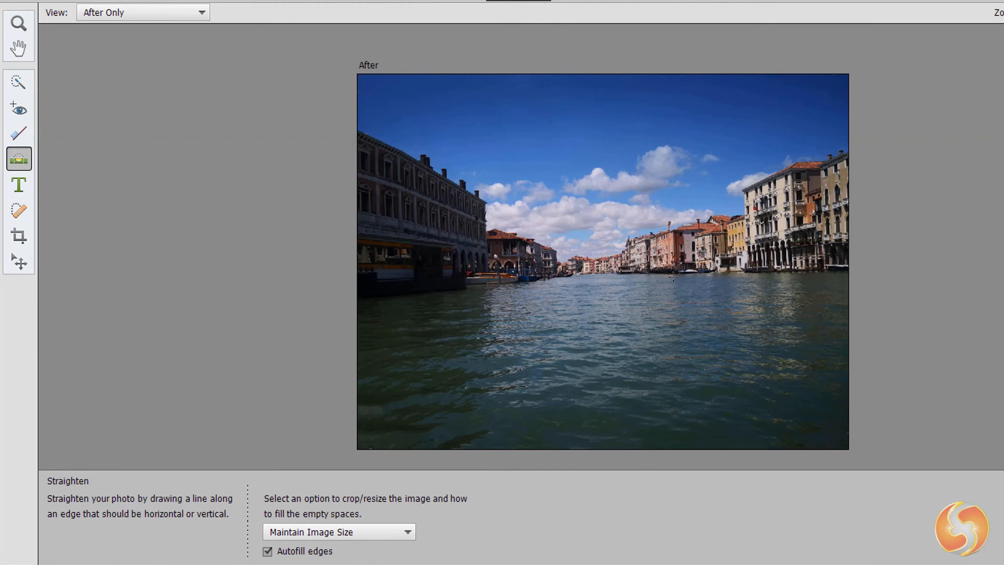
Step: Crop the canal photo with No Restriction to a smaller central area that trims all four sides around the canal
left_click(15, 239)
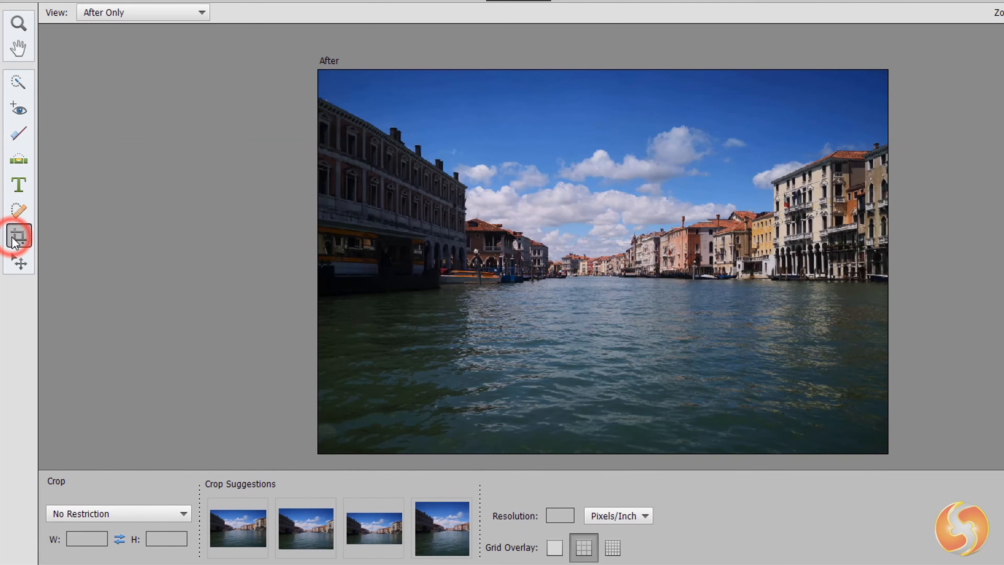
left_click_drag(321, 98, 888, 426)
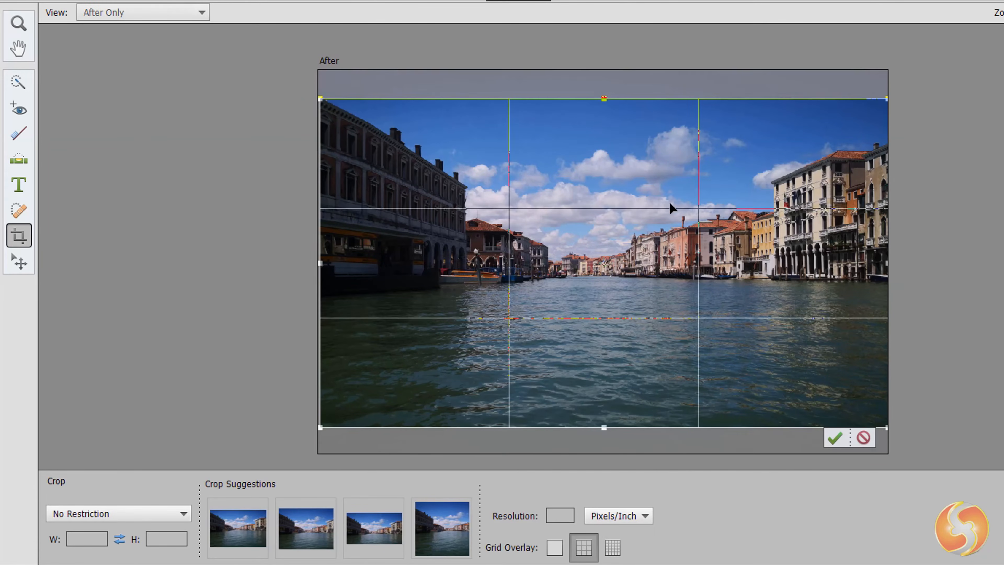
left_click_drag(320, 98, 412, 158)
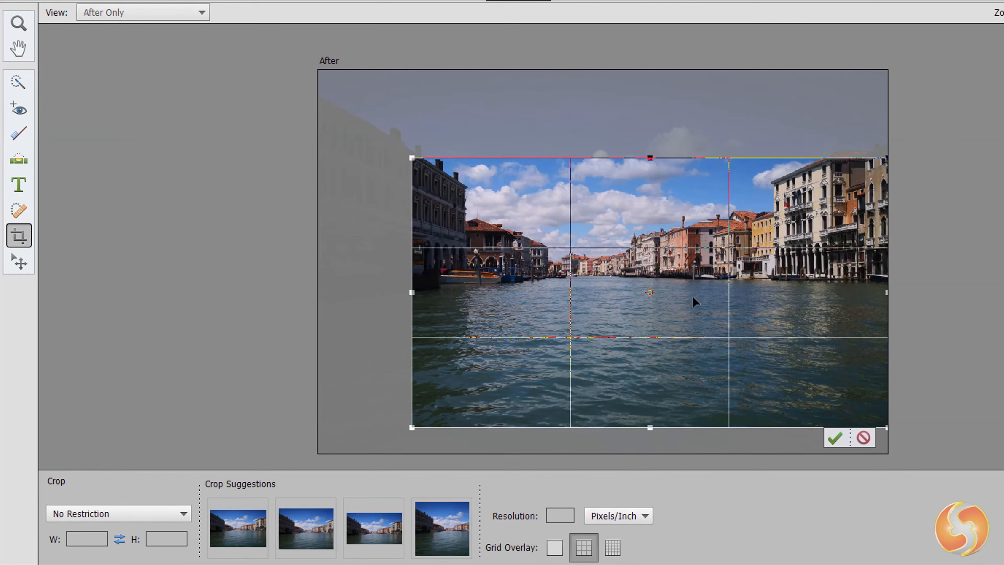
left_click_drag(694, 302, 671, 252)
left_click_drag(355, 110, 337, 150)
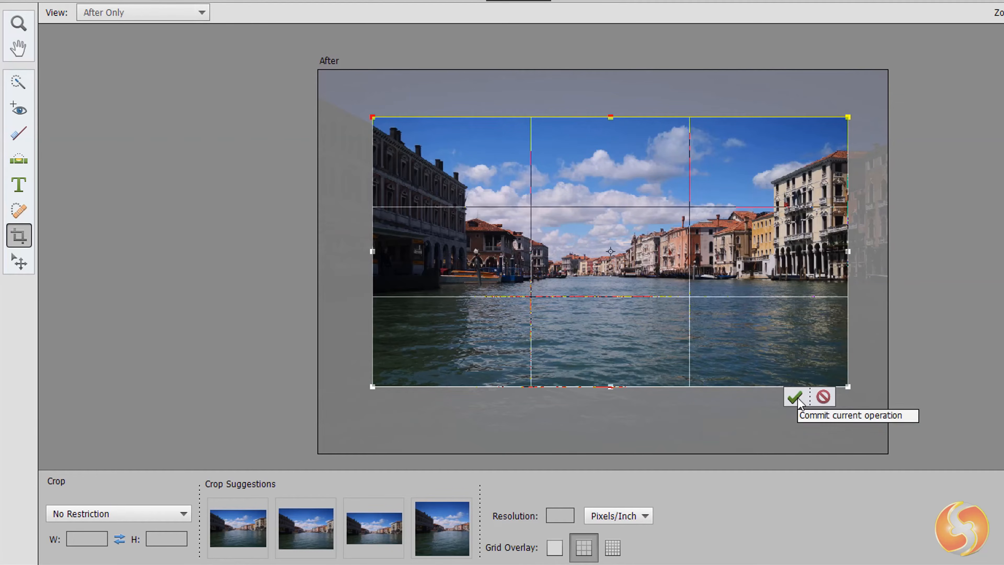
left_click(795, 396)
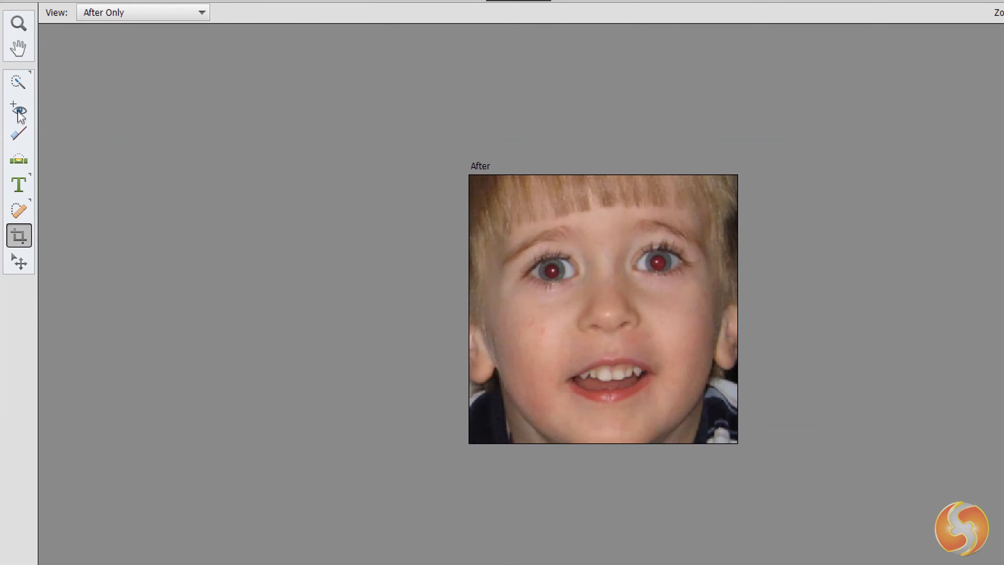
Step: Remove the red eye from both of the boy's eyes and whiten his teeth with the Whiten Teeth tool
left_click(19, 110)
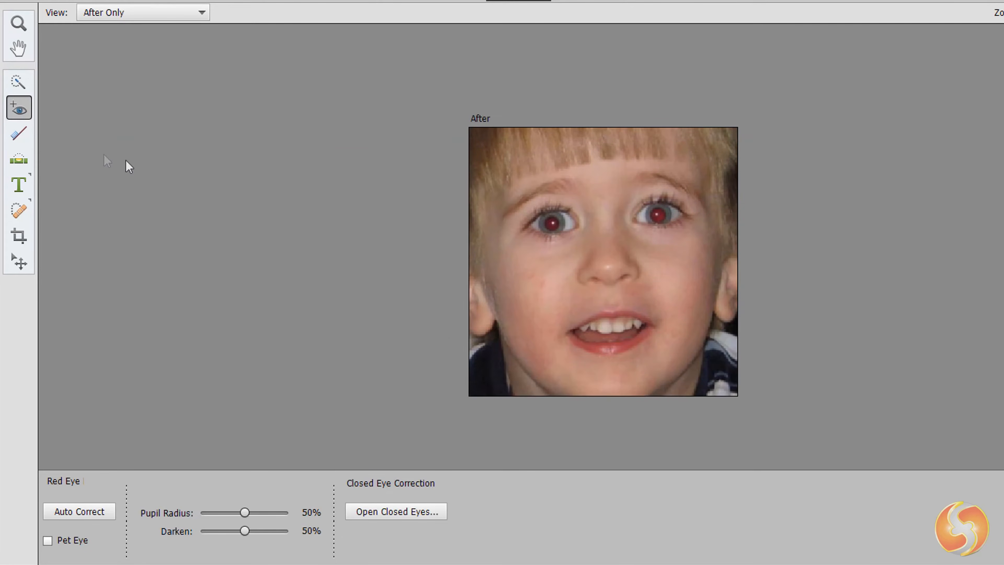
left_click_drag(508, 195, 599, 245)
left_click_drag(612, 183, 702, 240)
left_click(21, 135)
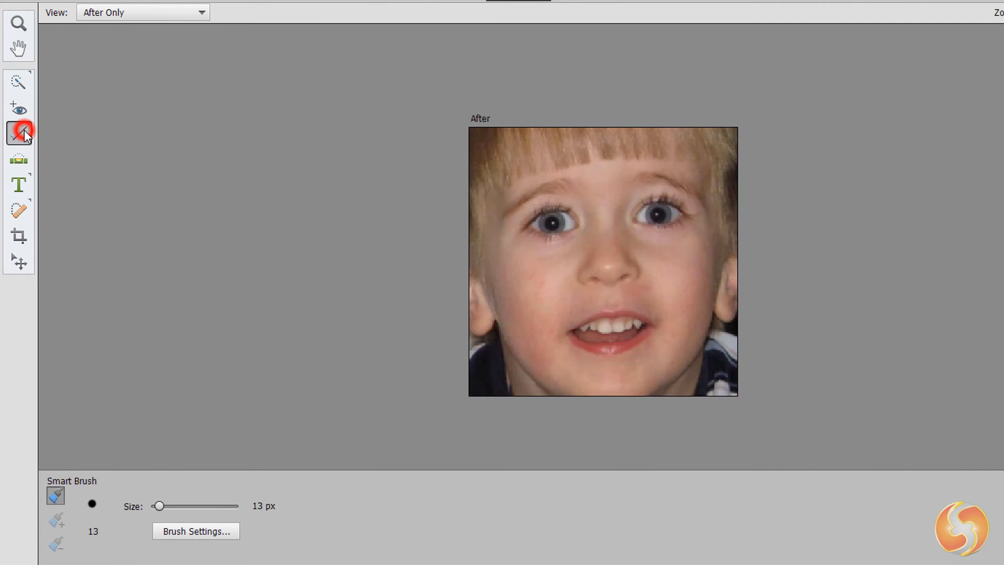
left_click(604, 328)
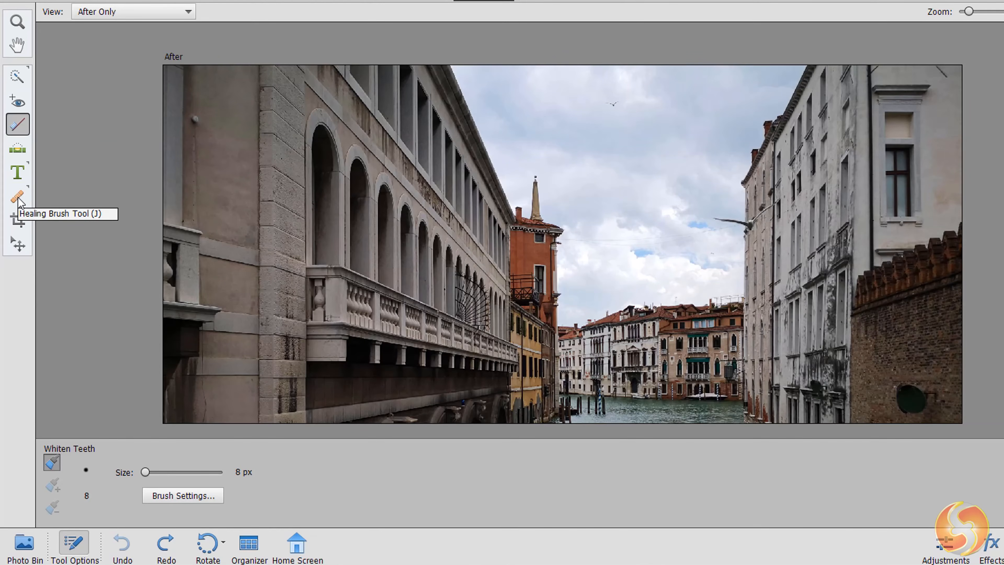
Step: Remove the two small distant birds from the sky using the Spot Healing Brush with Proximity Match at 49 px
left_click(17, 198)
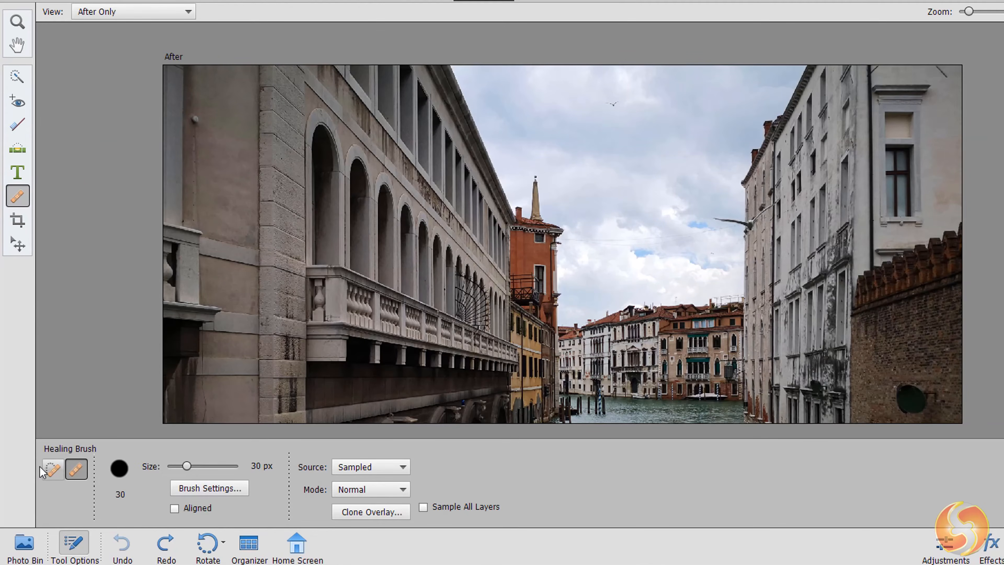
left_click(52, 470)
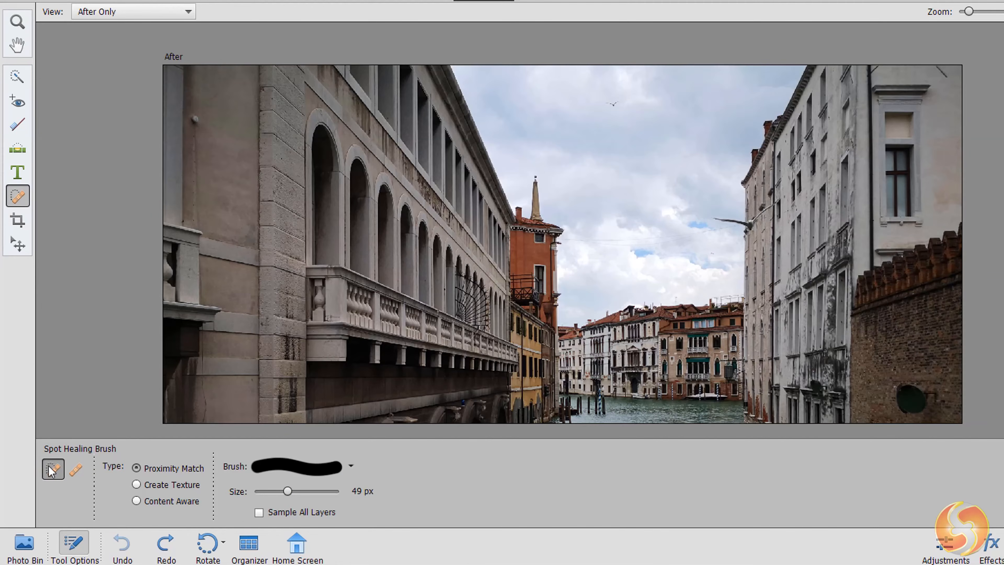
scroll(608, 101, "up", 8)
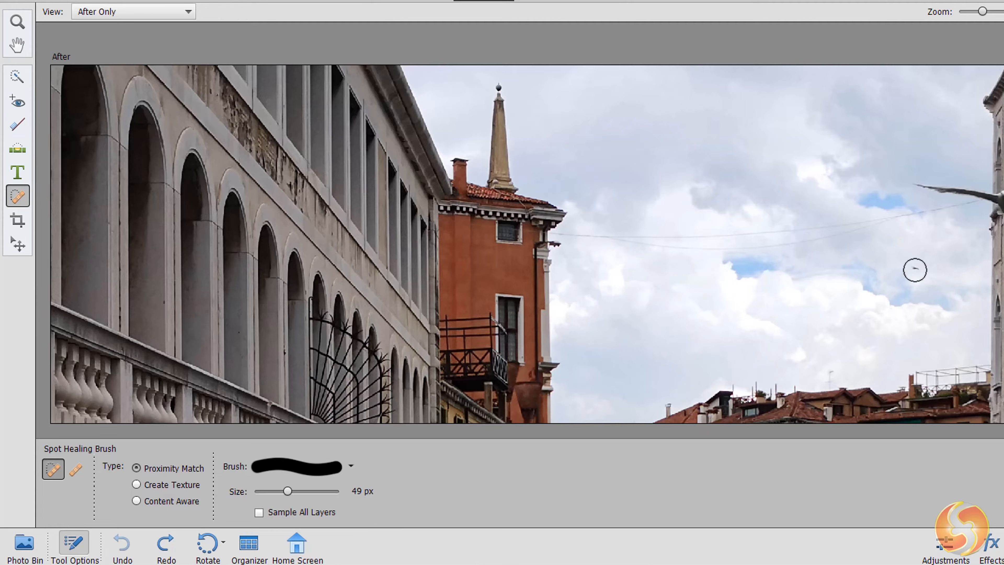
left_click(915, 270)
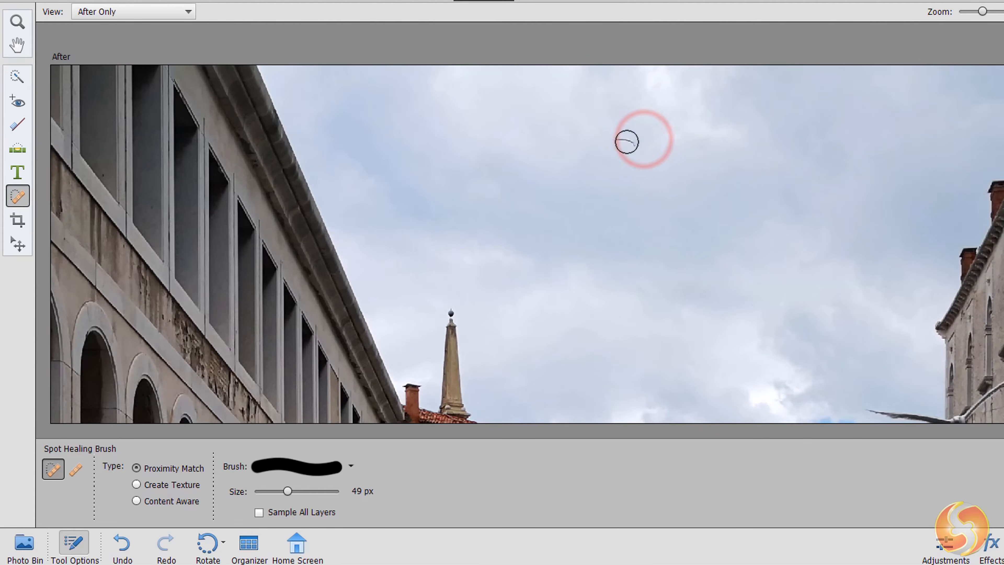
left_click(626, 141)
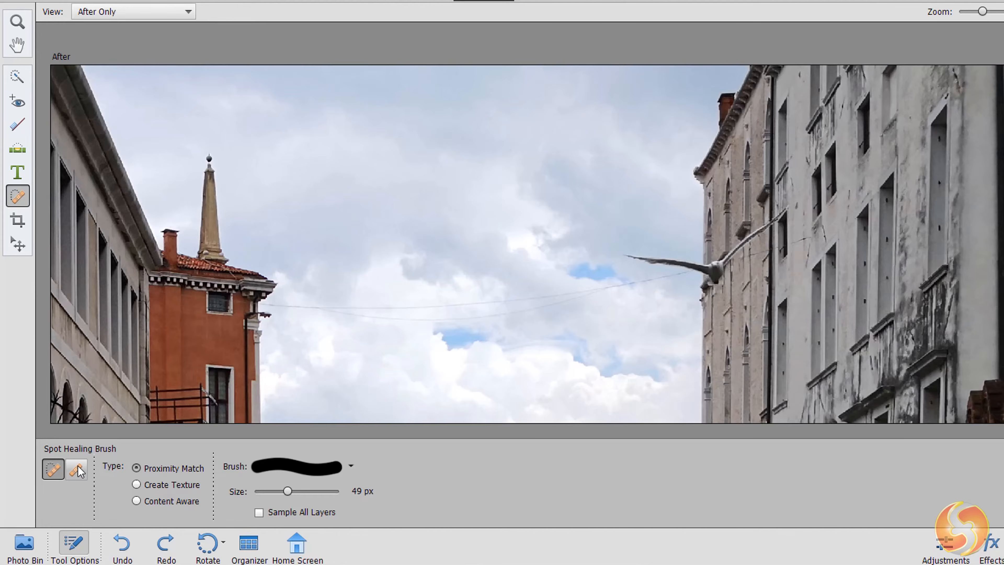
Step: Paint out the large bird beside the building with the 30 px Healing Brush, sampling the nearby sky as the source
left_click(76, 469)
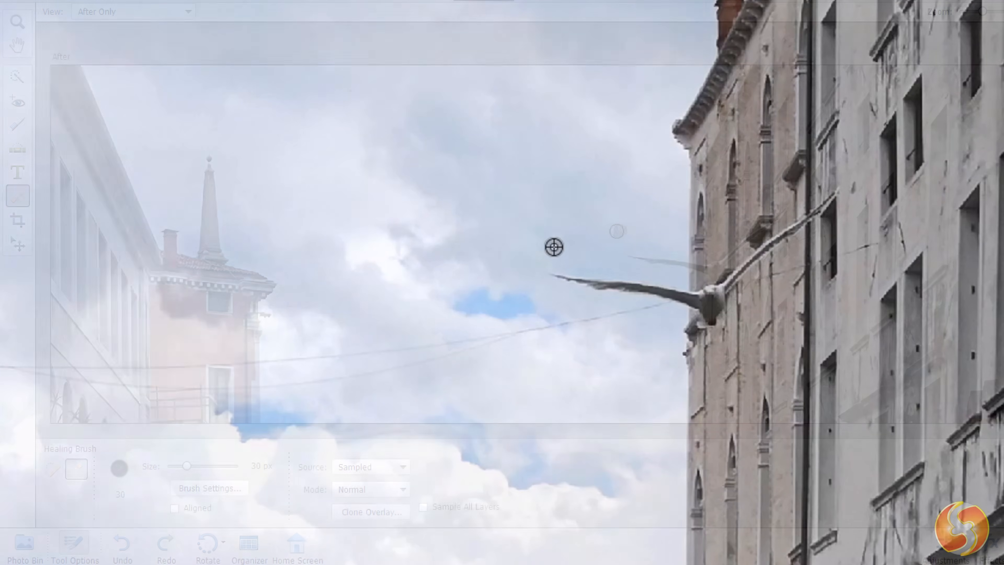
left_click(625, 234, "alt")
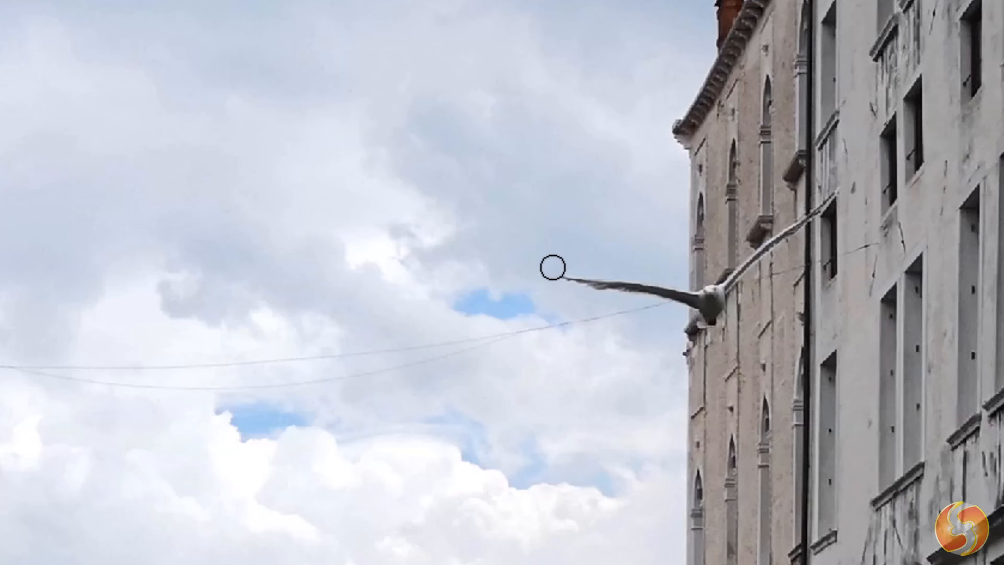
left_click_drag(553, 267, 711, 305)
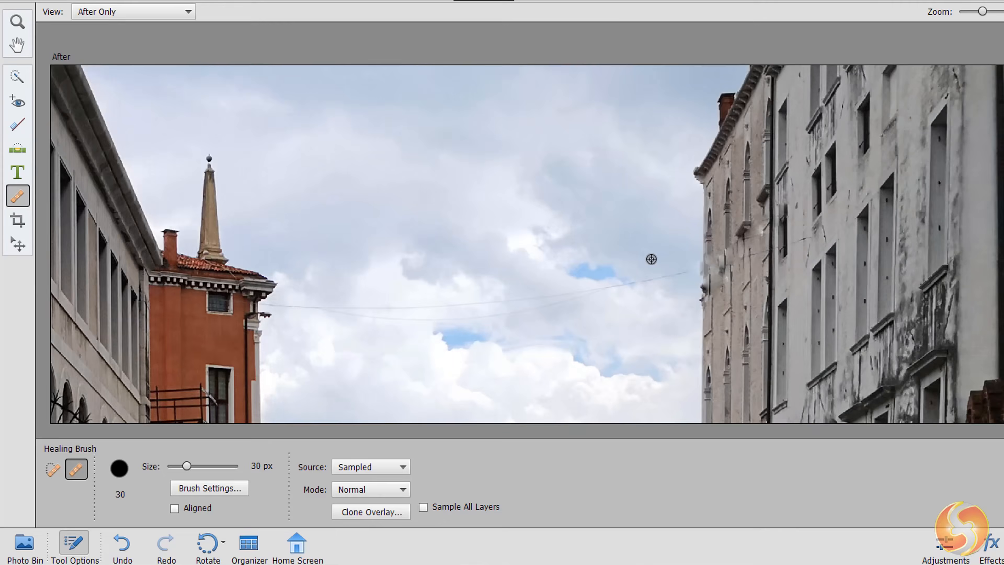
Step: Paint out the bird's remaining wing on the building facade with the 30 px Healing Brush, using Sampled source, Normal mode and nearby wall as the sample
scroll(651, 259, "down", 3)
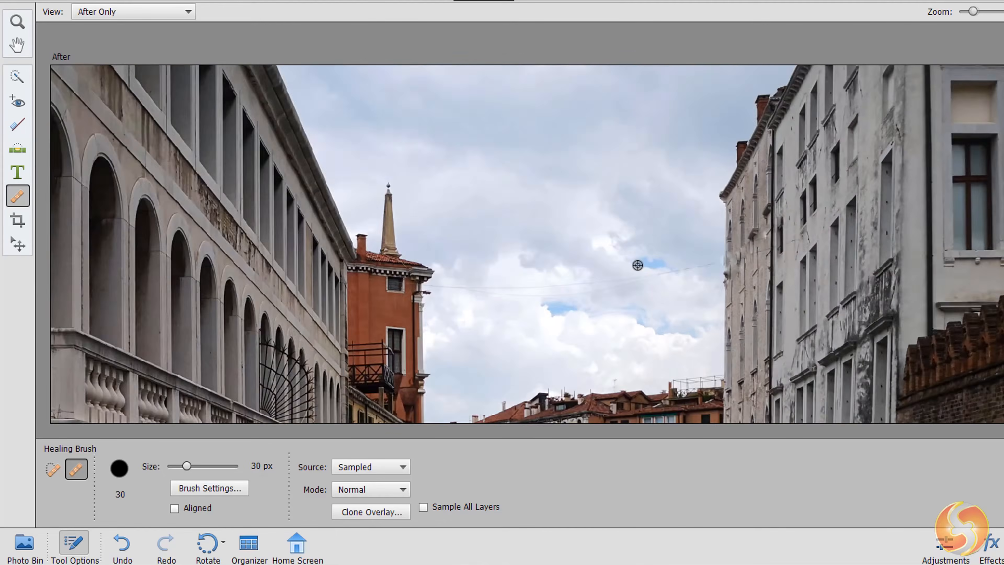
scroll(638, 265, "down", 2)
left_click(392, 466)
left_click(378, 487)
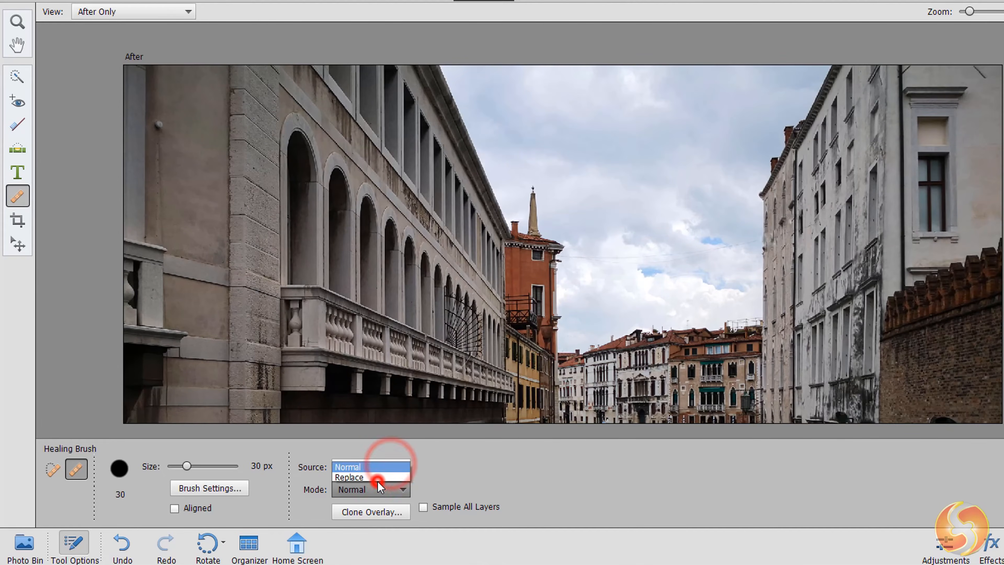
left_click(380, 488)
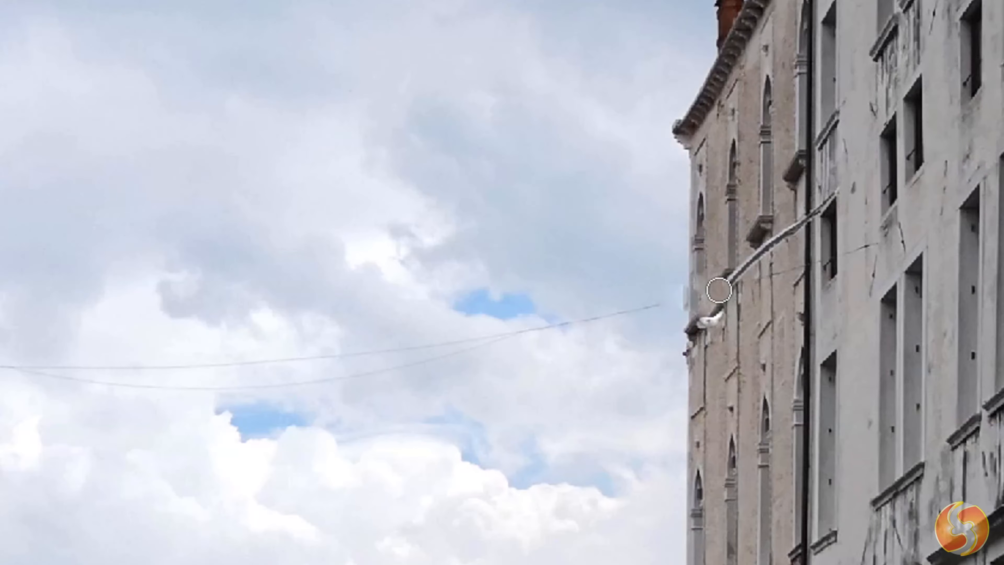
left_click(719, 290)
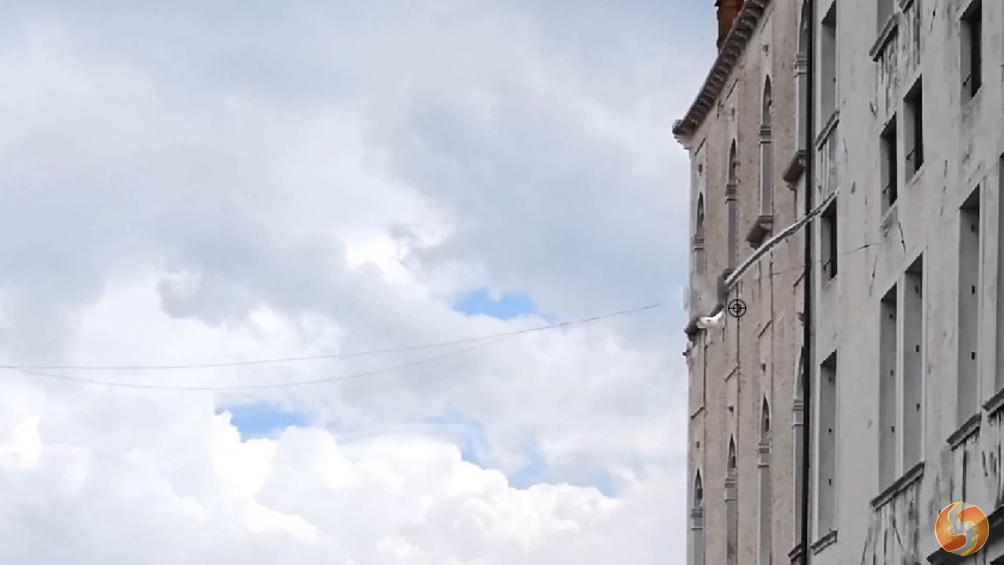
left_click(735, 315, "alt")
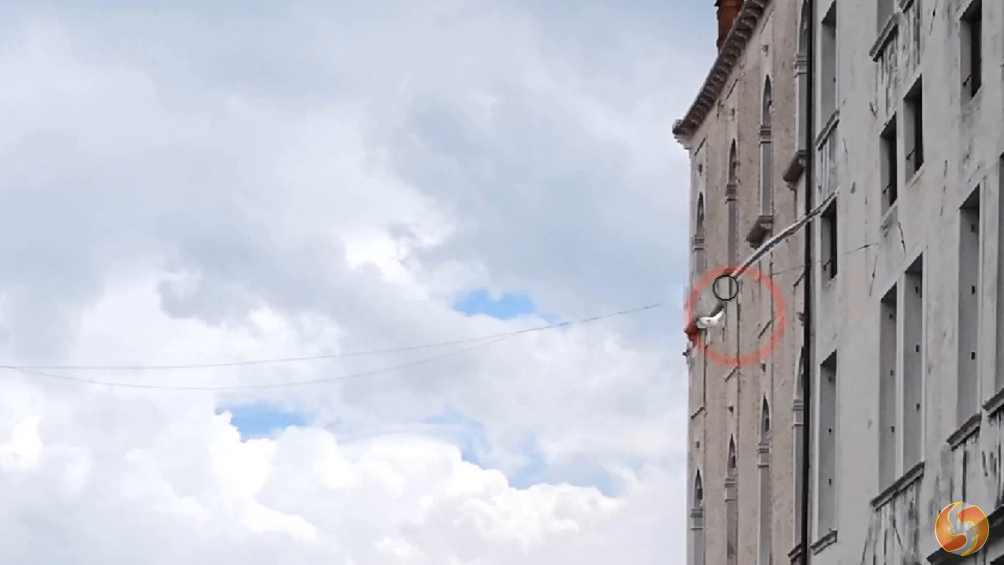
left_click_drag(727, 288, 769, 245)
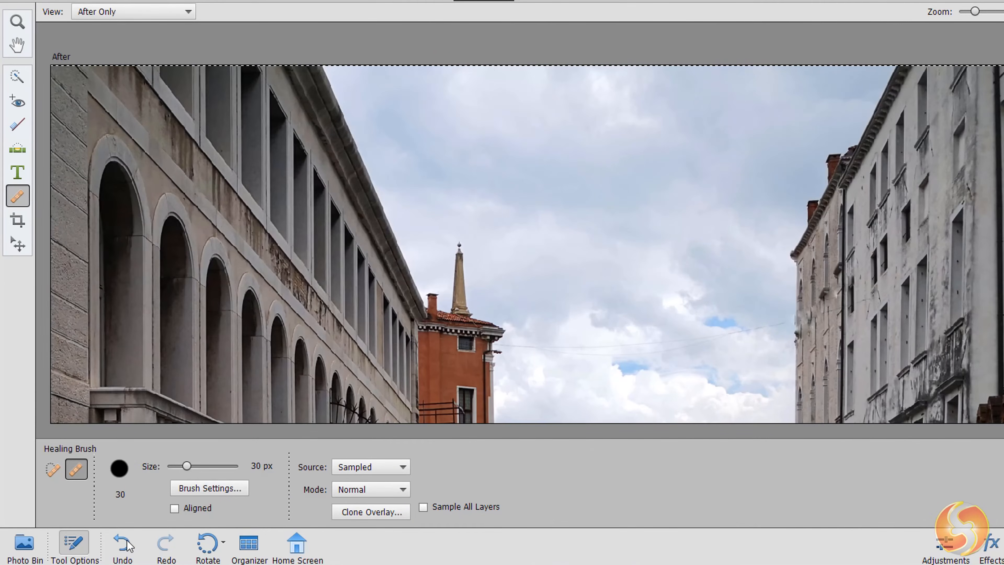
Step: Undo the healing strokes one by one, back to the photo with all the birds
left_click(122, 546)
left_click(123, 545)
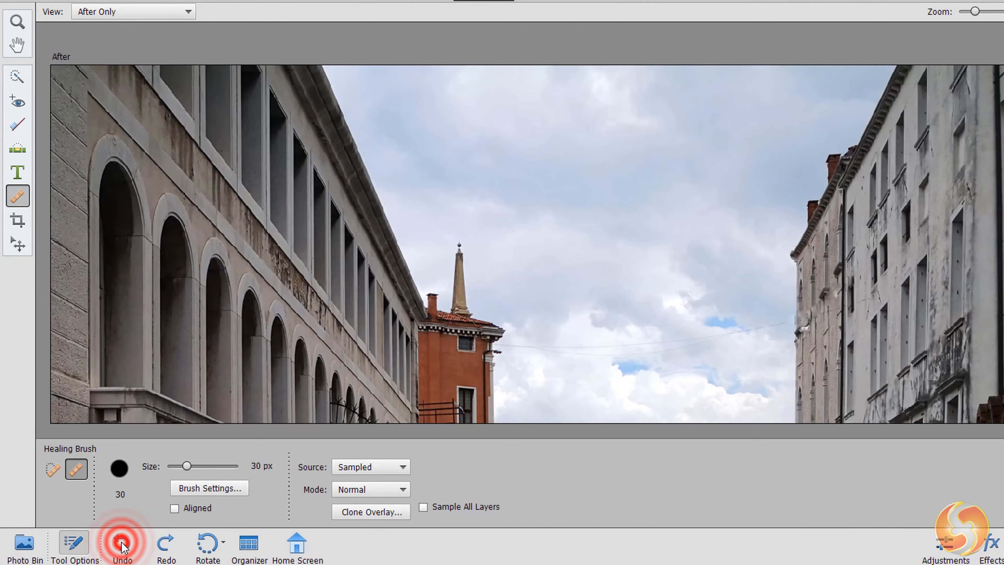
left_click(123, 545)
left_click(123, 545)
left_click(124, 545)
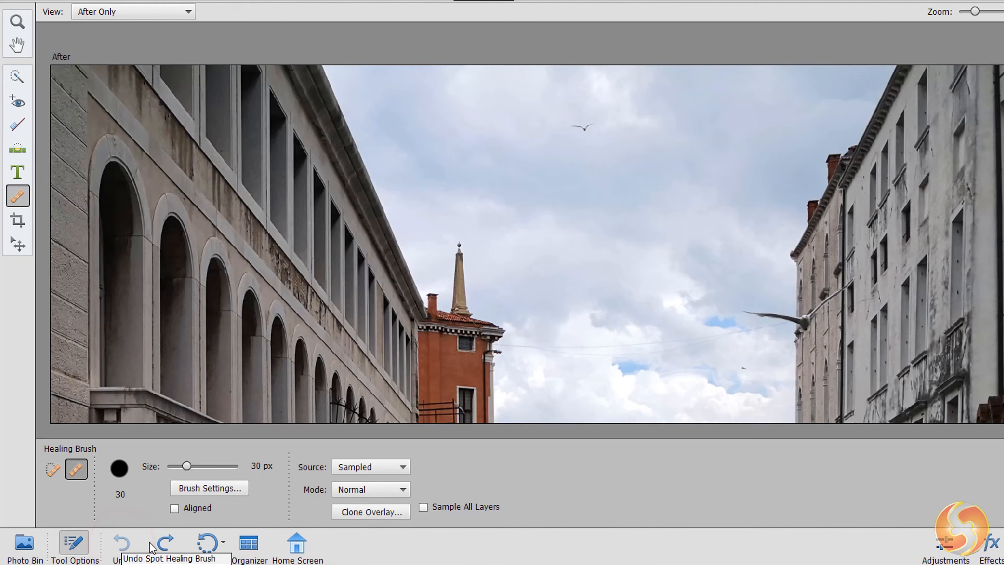
Step: Redo the healing strokes that remove the birds from the photo
left_click(168, 546)
left_click(168, 546)
left_click(168, 546)
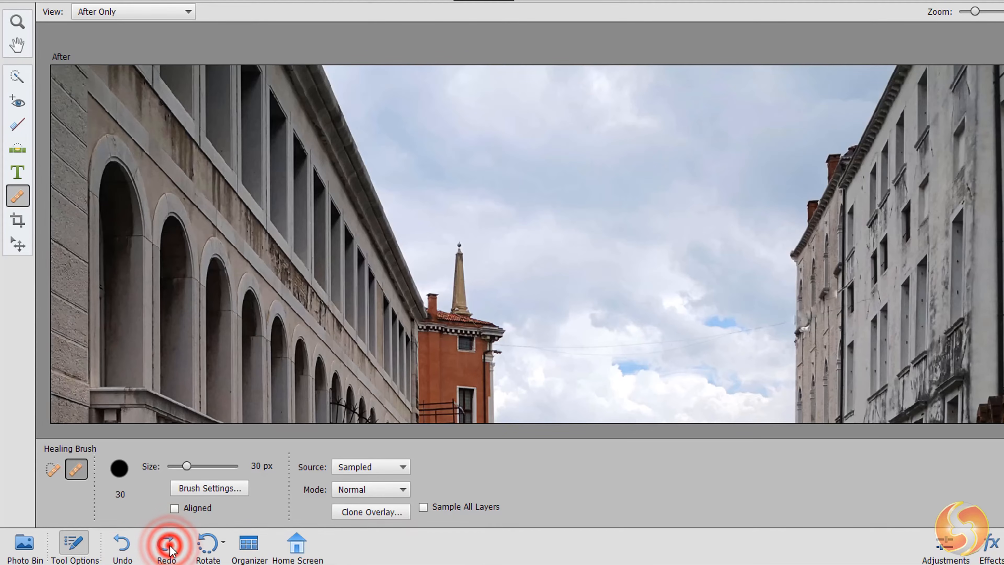
left_click(168, 546)
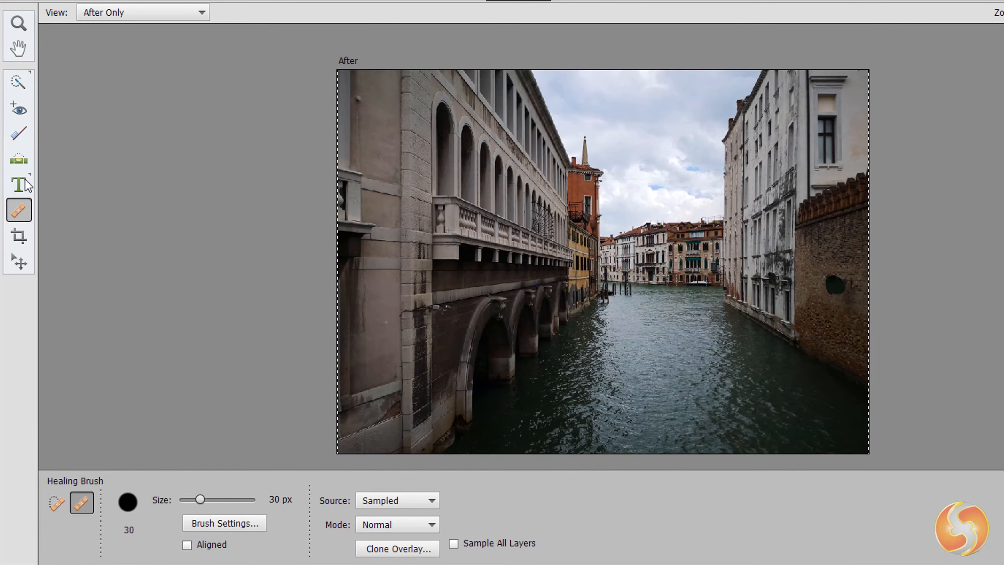
Step: Add the white horizontal text "Awesome" in 300 pt Myriad Pro Regular in a text box over the canal water
left_click(26, 182)
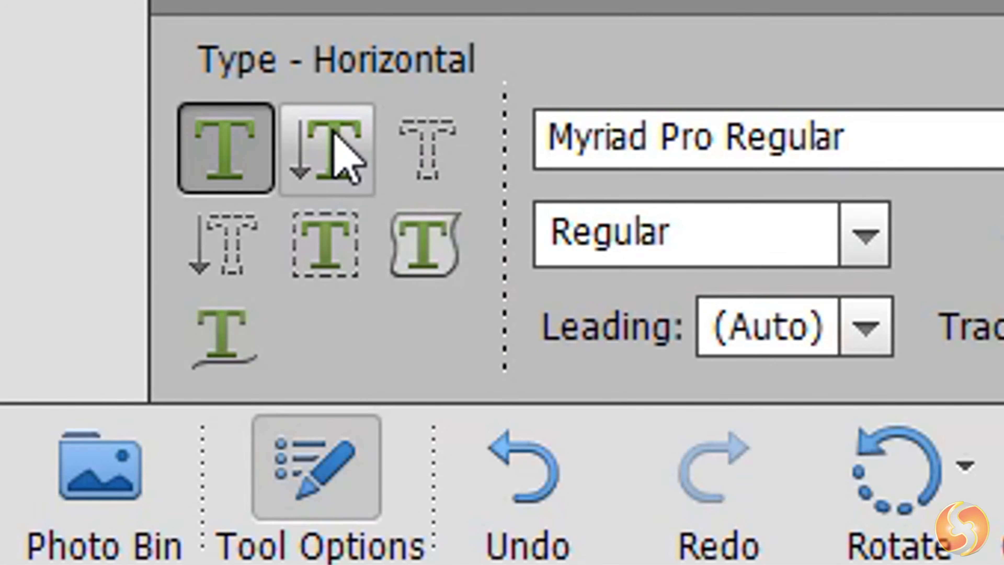
left_click(334, 133)
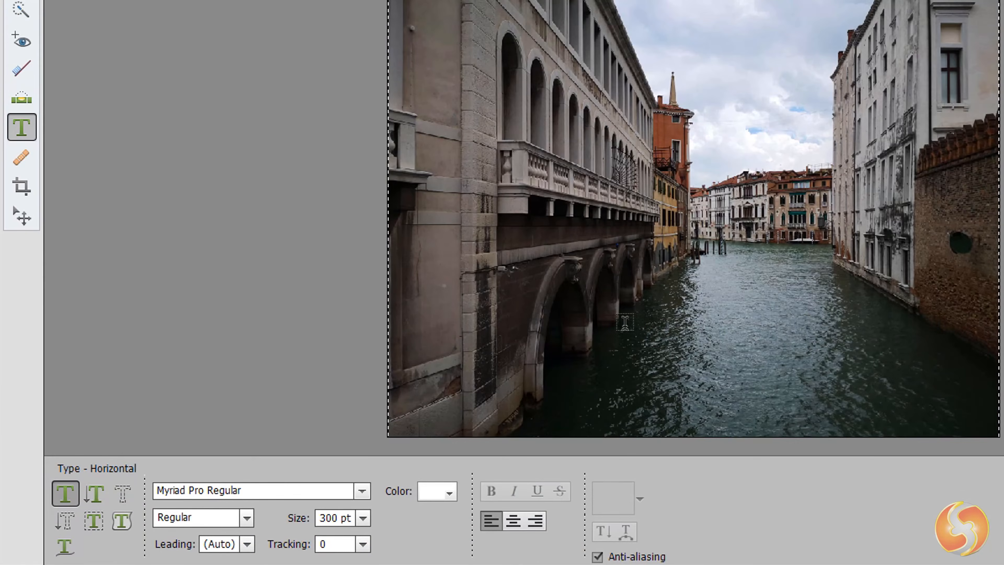
left_click_drag(625, 326, 972, 417)
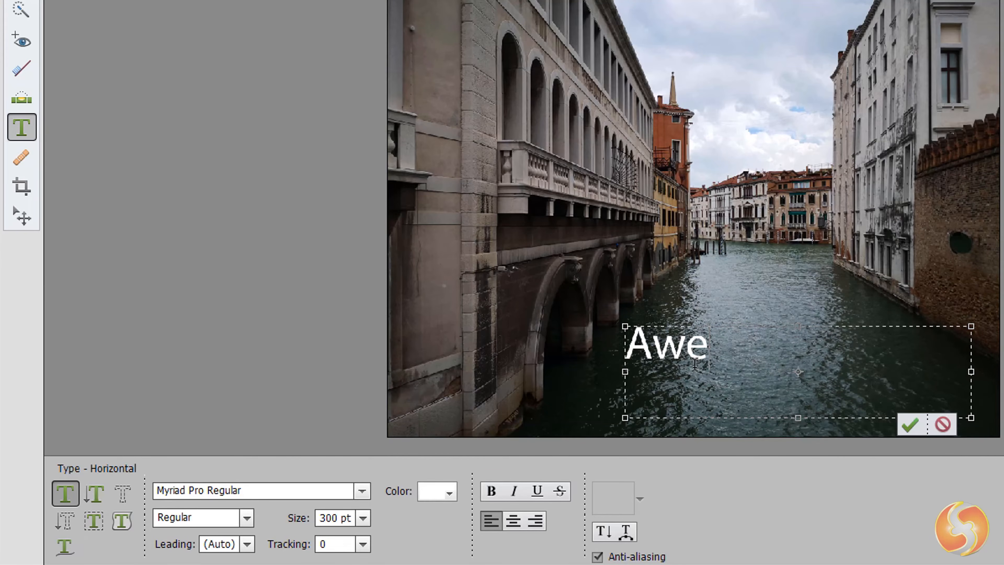
type("Awesome")
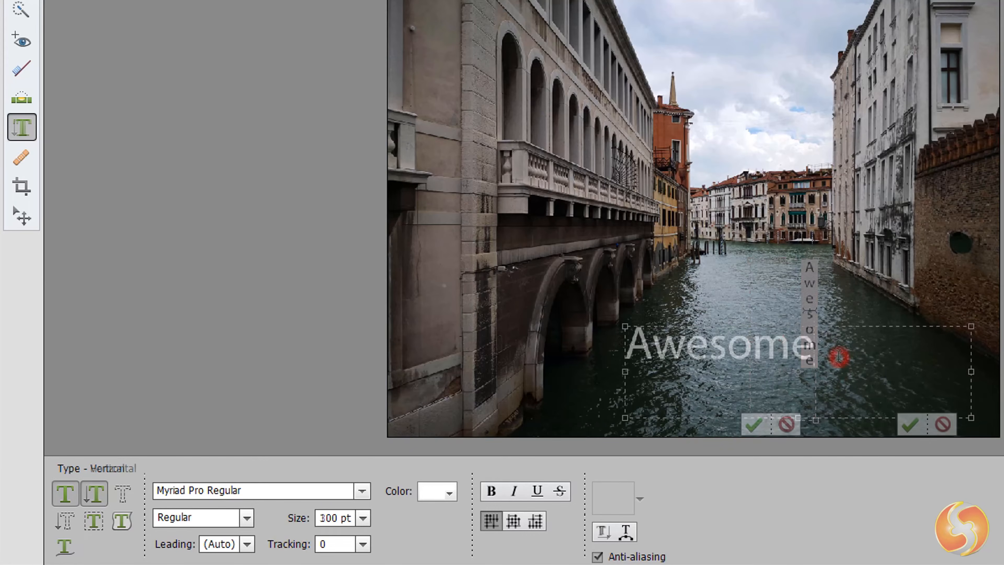
Step: Color the letters "wesome" yellow, leaving out the initial A
left_click_drag(815, 347, 651, 358)
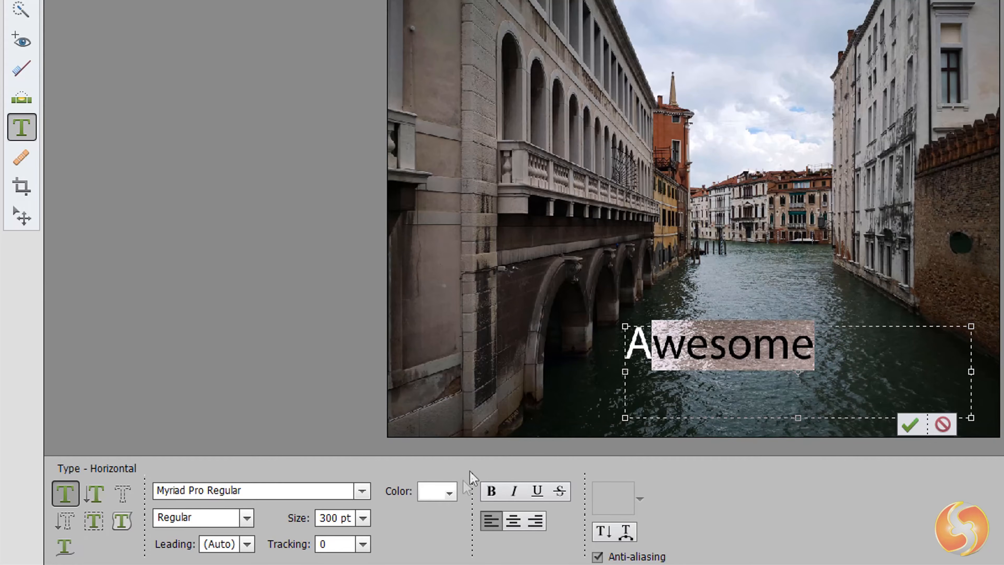
left_click(449, 492)
left_click(361, 336)
left_click(807, 378)
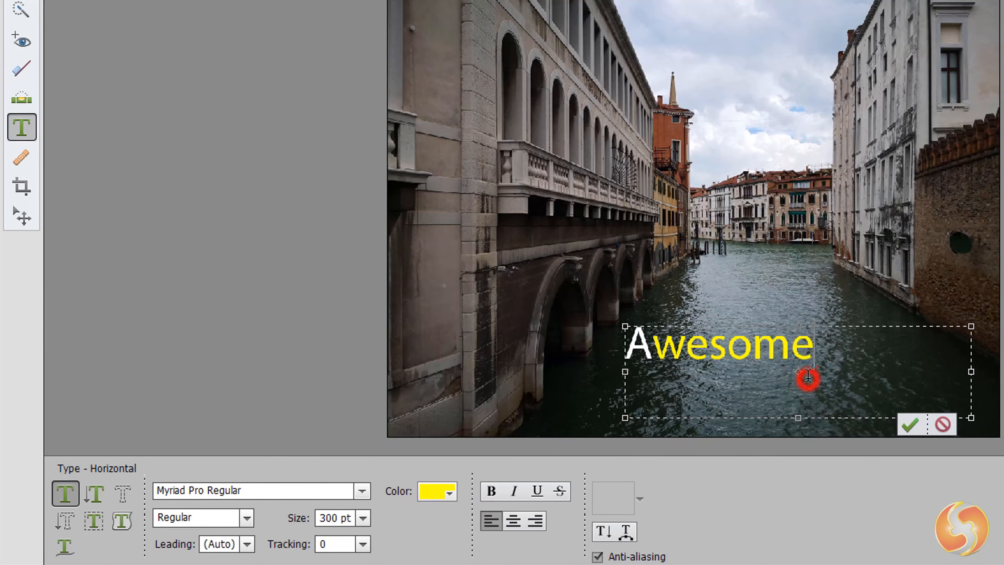
Step: Try bold, italic, underline and right alignment on the whole Awesome text, and commit it in Myriad Pro Bold SemiCondensed Italic
double_click(808, 348)
left_click(491, 491)
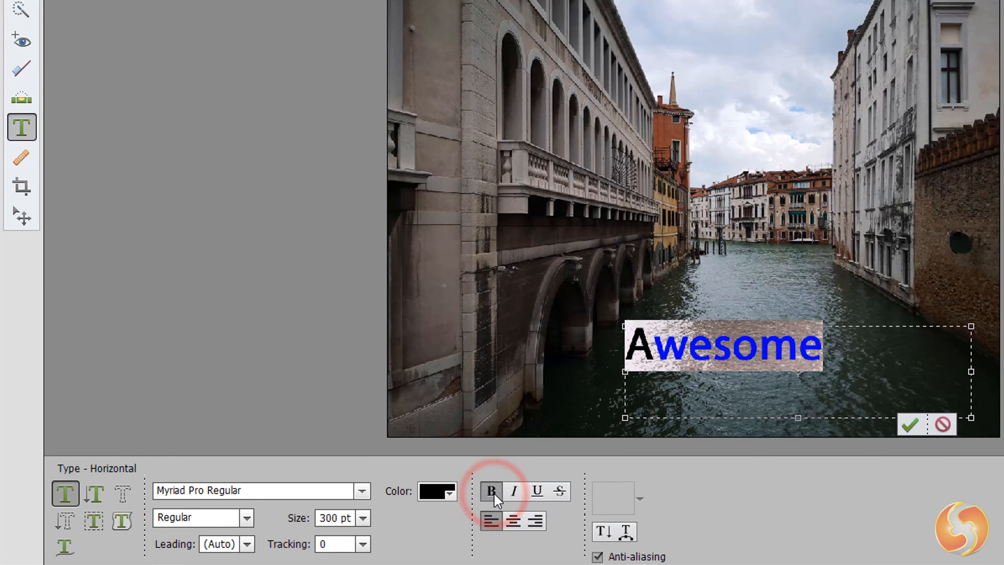
left_click(491, 491)
left_click(514, 491)
left_click(514, 490)
left_click(537, 491)
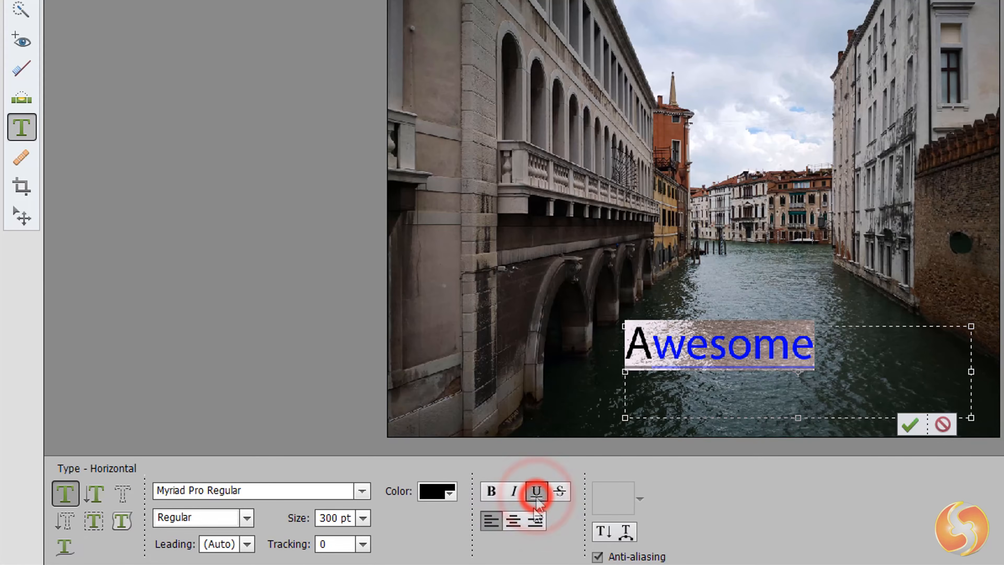
left_click(536, 491)
left_click(535, 520)
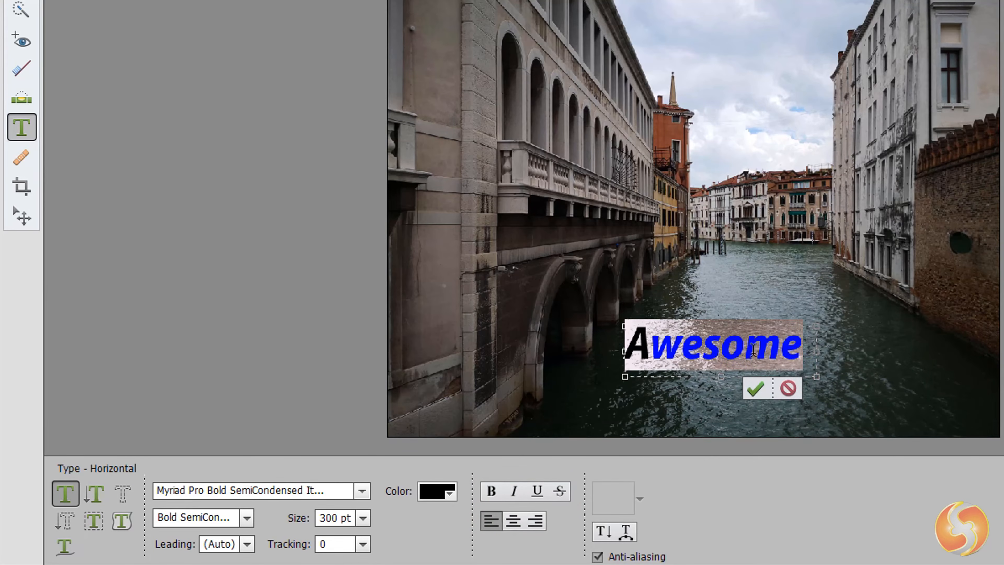
left_click(756, 389)
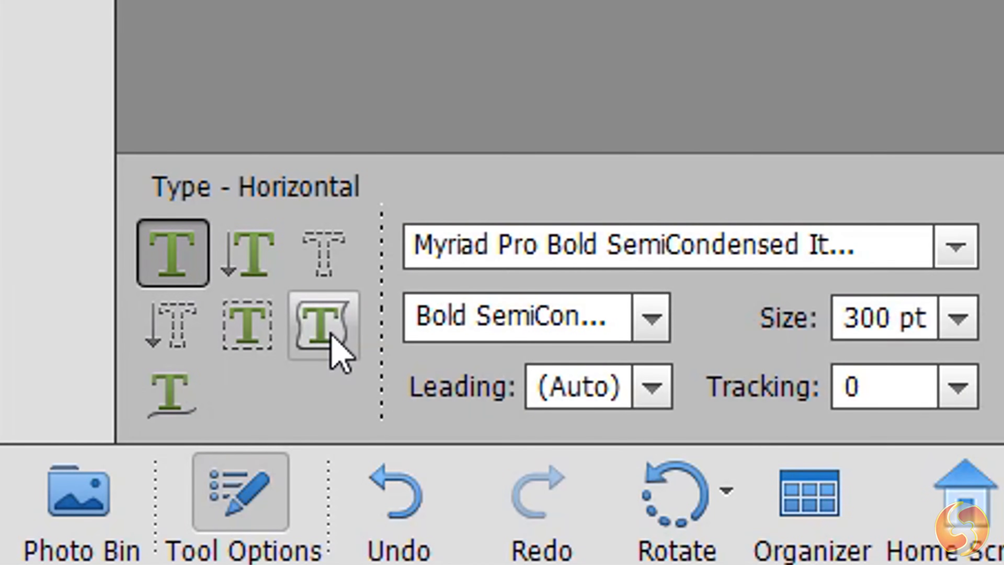
Step: Draw a looping freehand path beside the Awesome text with Text on Path and write yellow text starting with "Hello" along it
left_click(332, 337)
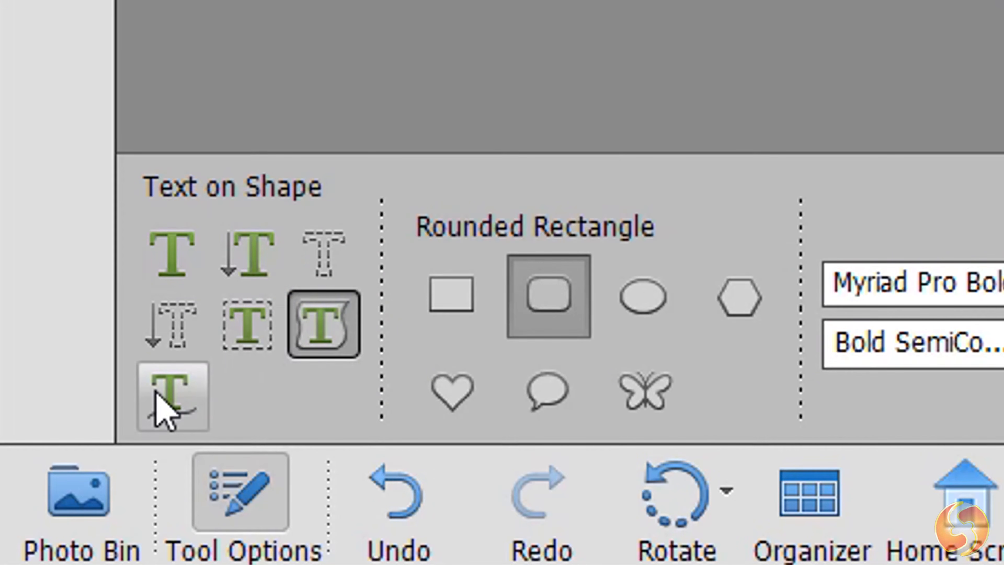
left_click(160, 394)
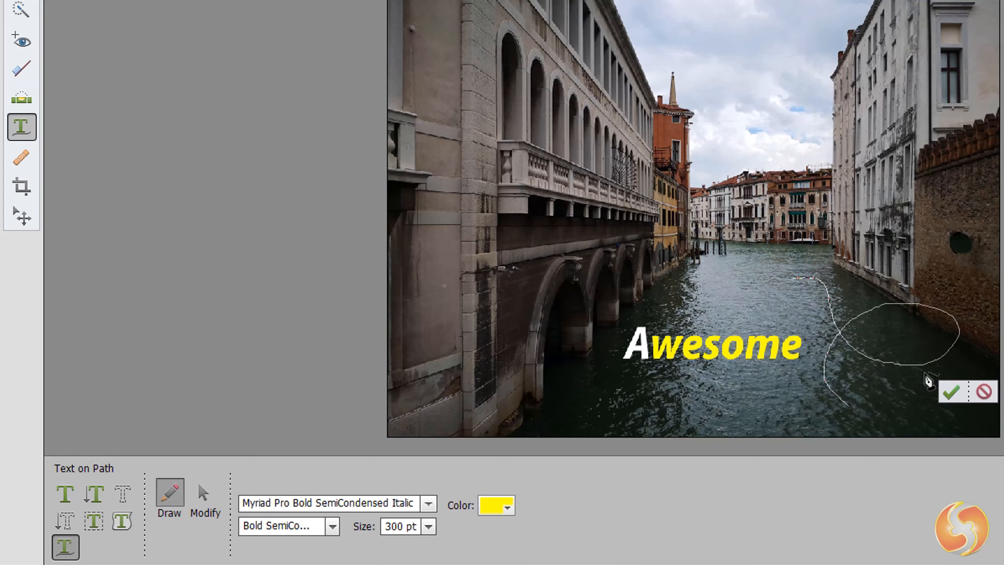
left_click(951, 392)
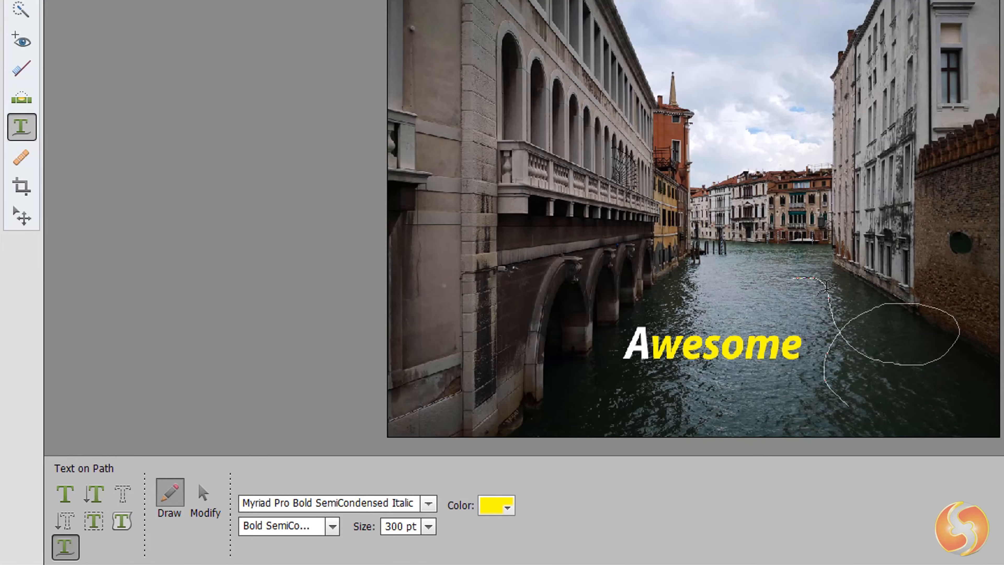
left_click(824, 287)
type("Hello here")
type("!")
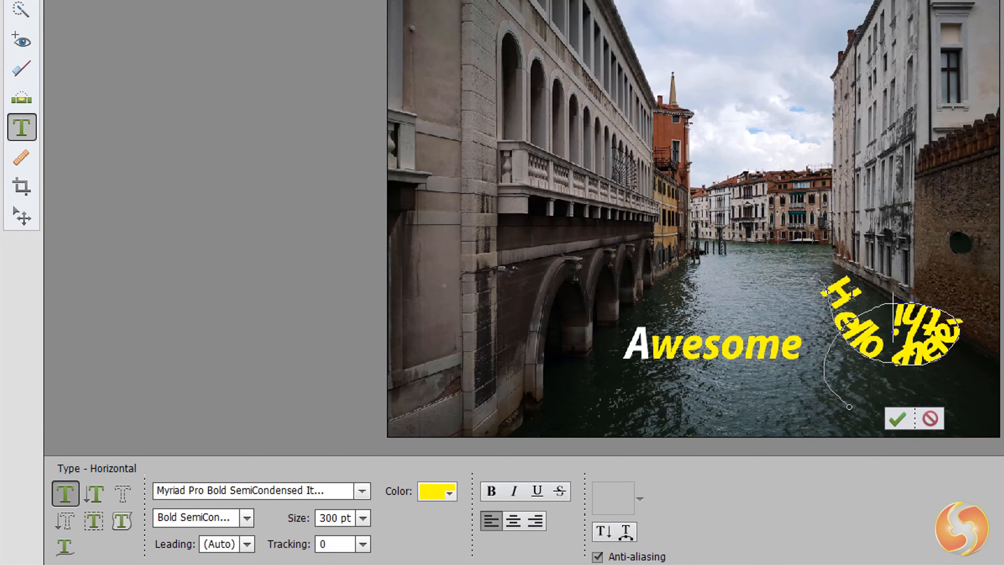
type("om")
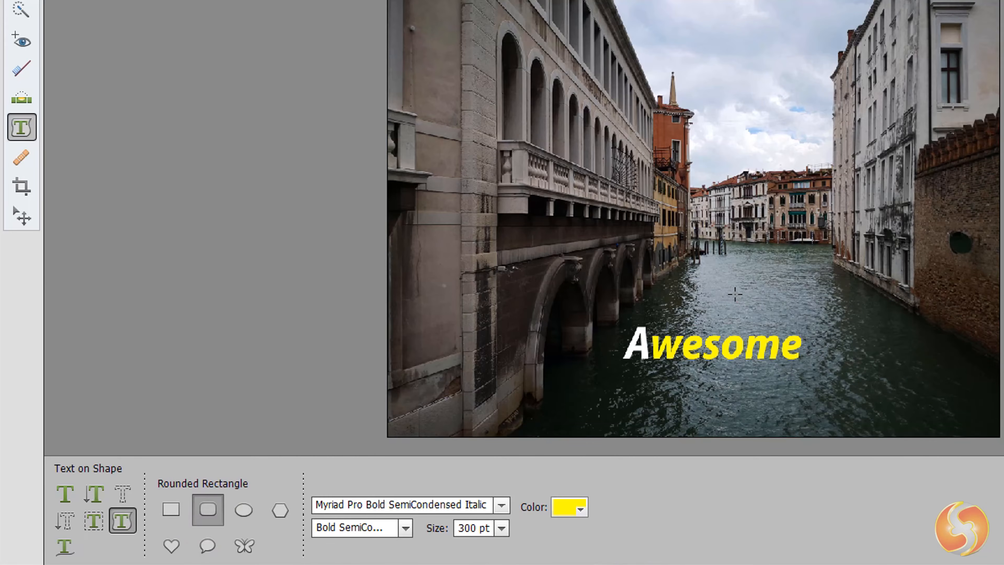
Step: Write "Hello there" around a rounded rectangle drawn above the Awesome text, and set the text size to 200 pt
left_click_drag(731, 295, 810, 250)
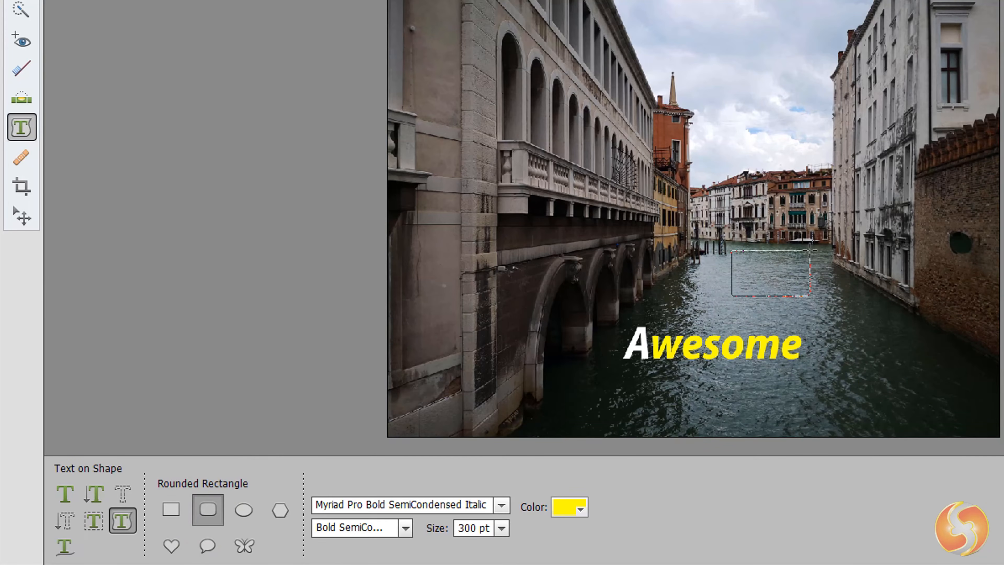
left_click(753, 249)
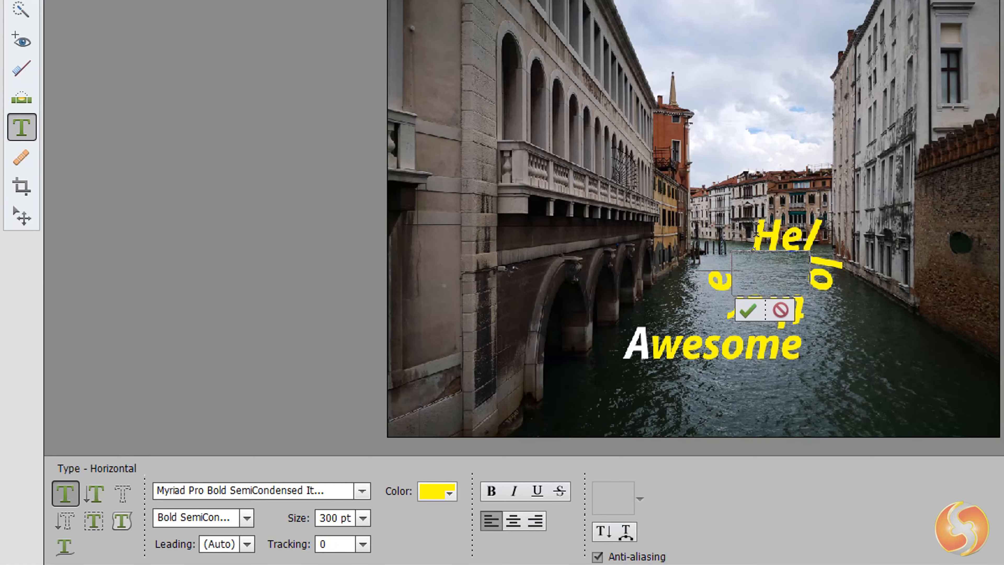
key("ctrl+a")
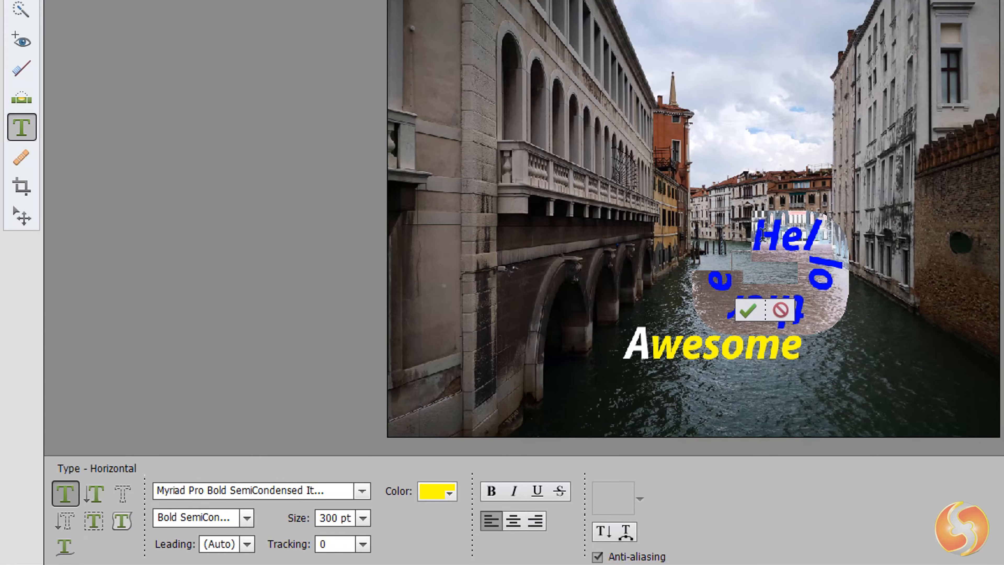
double_click(320, 518)
type("200")
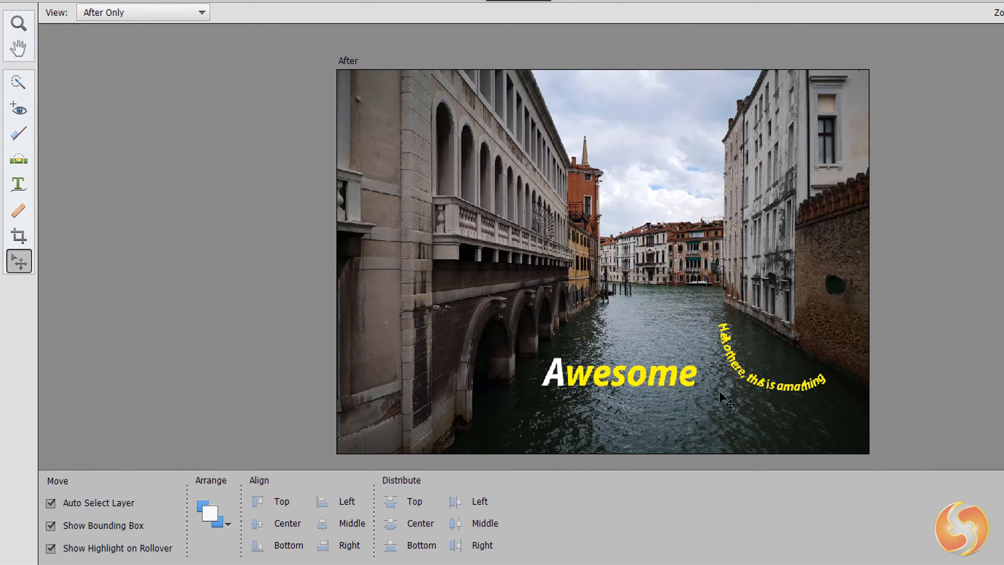
Step: Reposition the Awesome text slightly with the Move tool, enlarging and rotating it a little
mouse_move(652, 384)
left_mouse_down()
mouse_move(660, 364)
mouse_move(607, 360)
mouse_move(620, 384)
mouse_move(645, 393)
left_mouse_up()
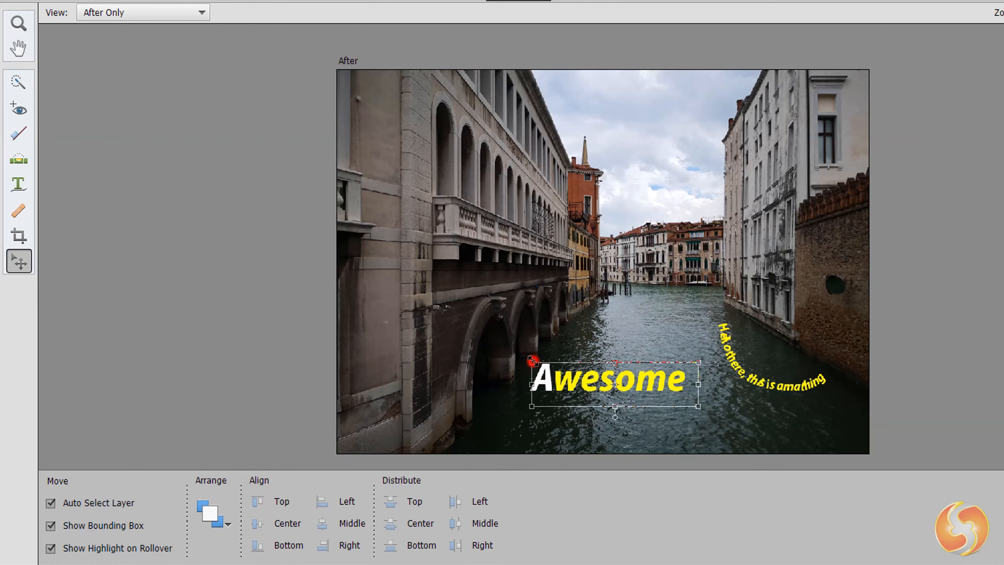
mouse_move(529, 358)
left_mouse_down()
mouse_move(478, 364)
mouse_move(439, 341)
mouse_move(570, 362)
mouse_move(491, 328)
mouse_move(435, 245)
mouse_move(549, 314)
mouse_move(522, 348)
left_mouse_up()
left_click_drag(616, 415, 609, 422)
left_click_drag(609, 422, 629, 417)
Step: Edit the large yellow and white text to read "Awesome!!" and commit it
double_click(585, 377)
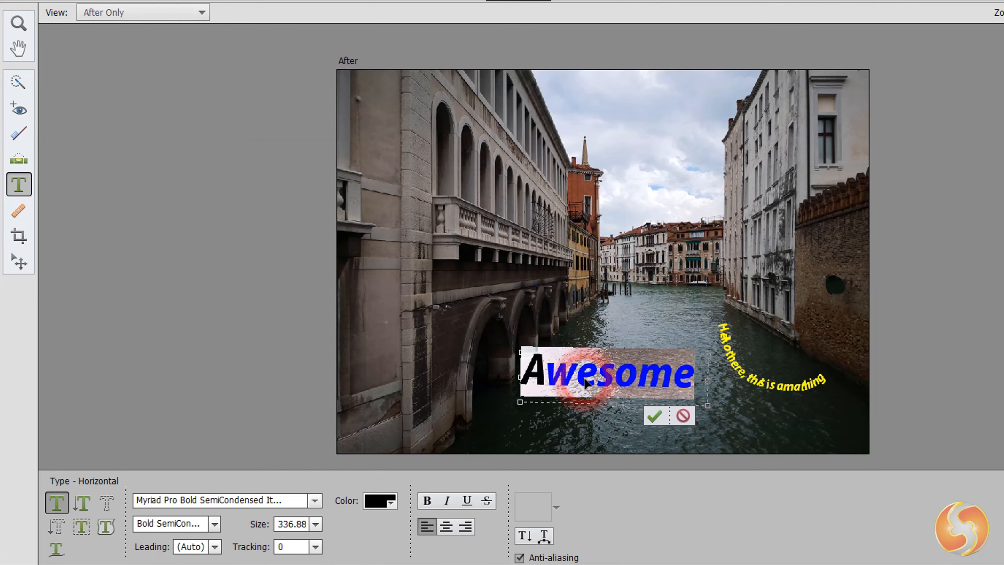
left_click(657, 366)
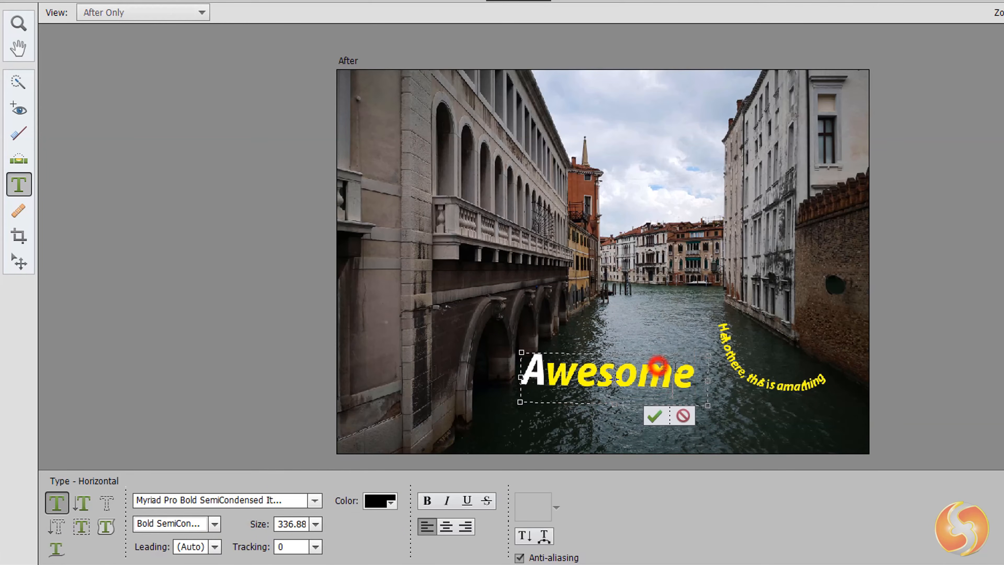
left_click(689, 379)
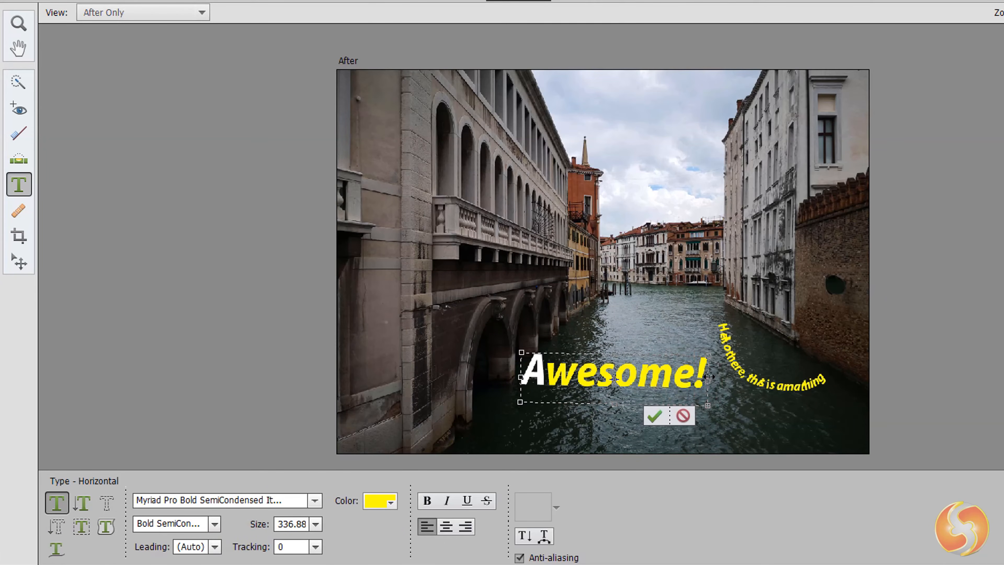
left_click_drag(709, 377, 721, 377)
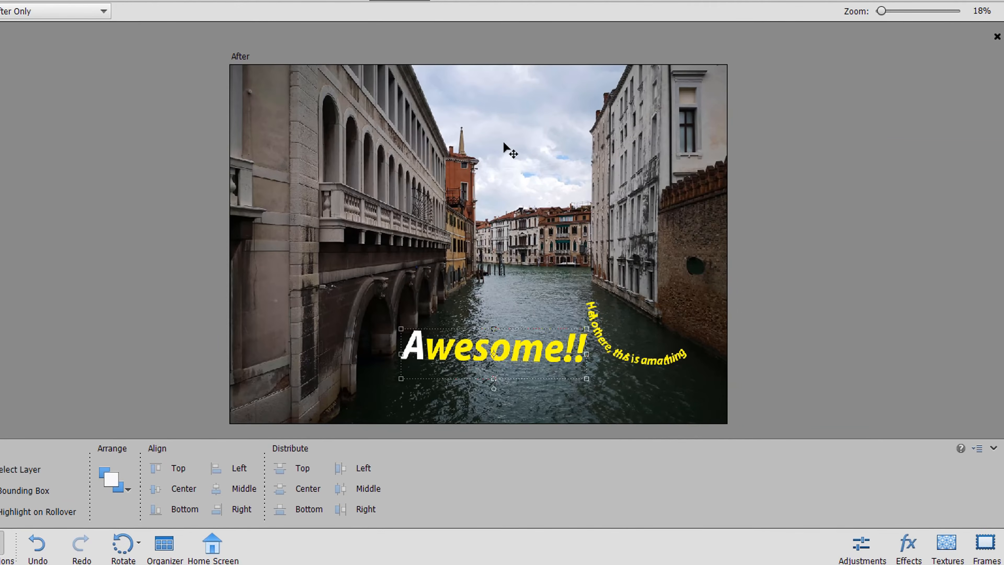
left_click(502, 141)
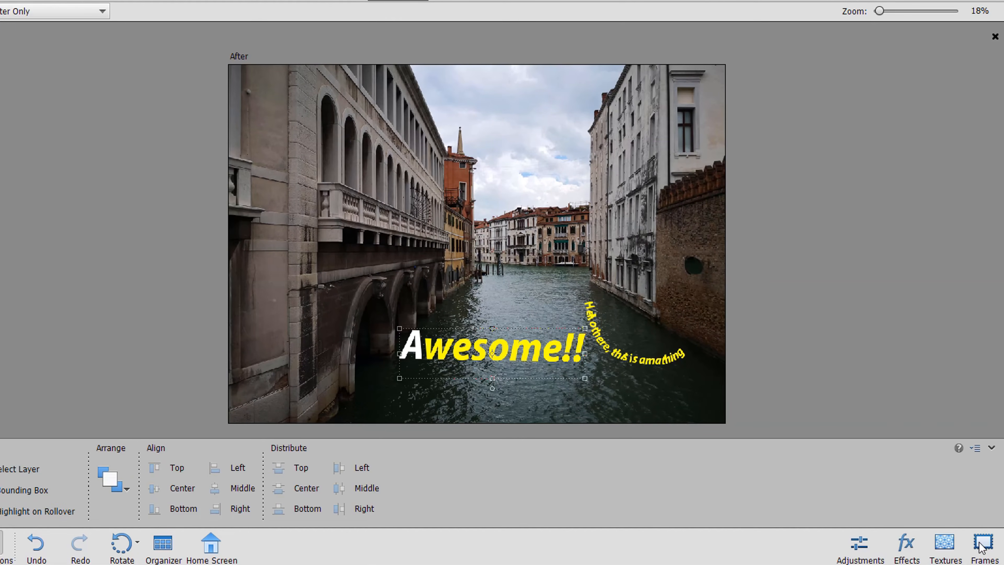
Step: Try brighter exposure variations, including 3, on the canal photo and reset the exposure to 0
left_click(862, 552)
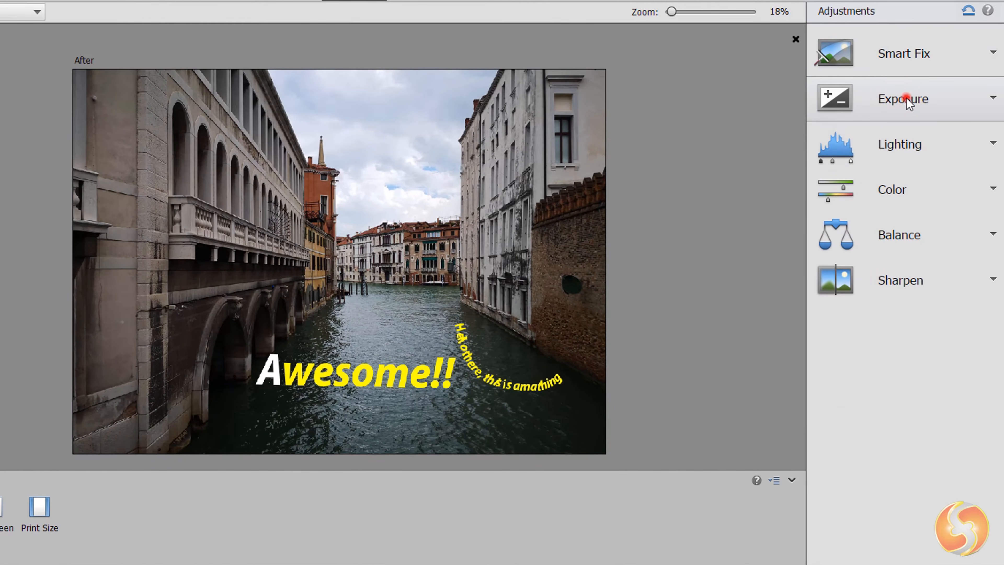
left_click(913, 94)
mouse_move(889, 135)
left_mouse_down()
mouse_move(905, 135)
mouse_move(878, 136)
left_mouse_up()
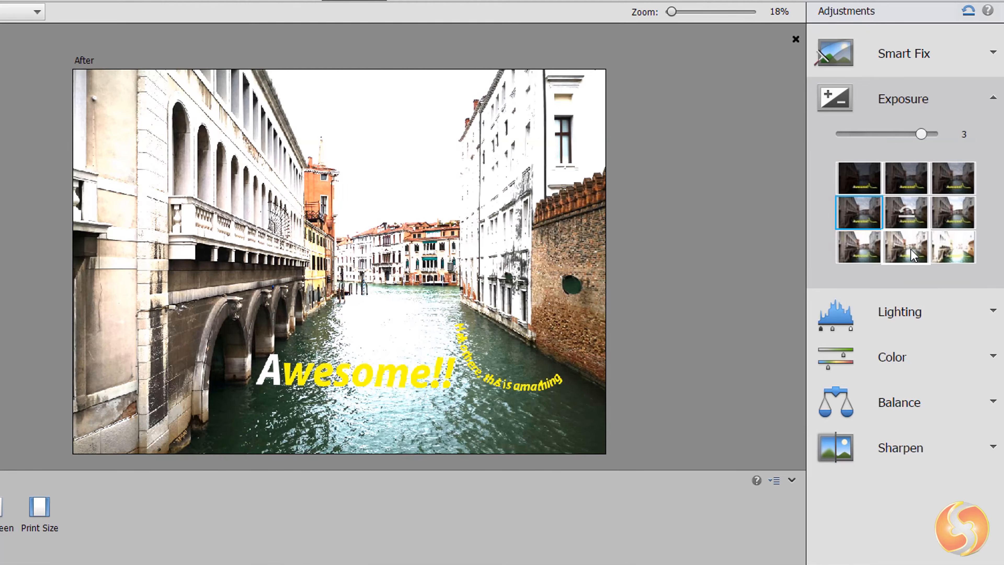
left_click(909, 251)
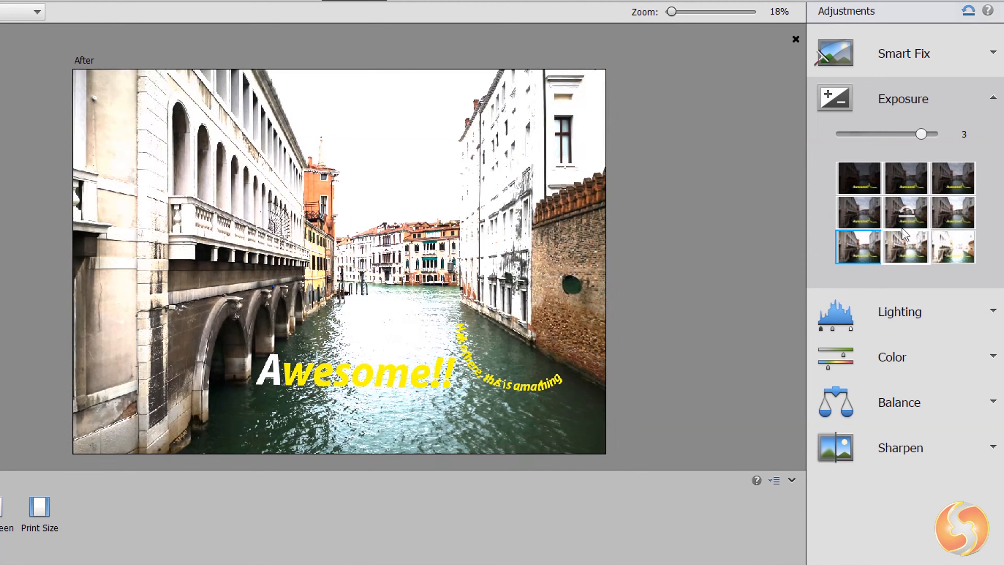
left_click(911, 210)
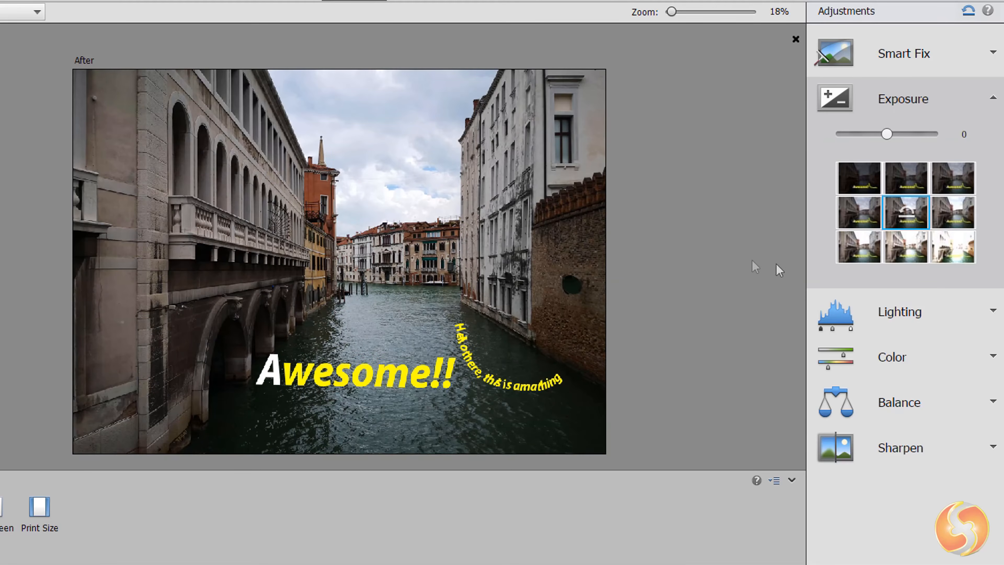
Step: Set Smart Fix to 69 on the canal photo and preview an exposure of 1
left_click(870, 56)
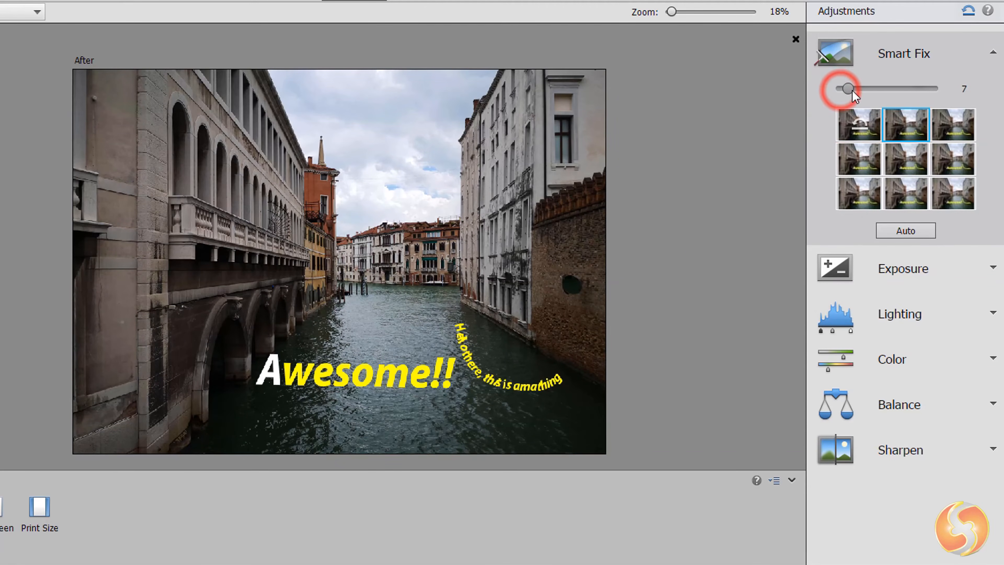
left_click_drag(853, 91, 905, 91)
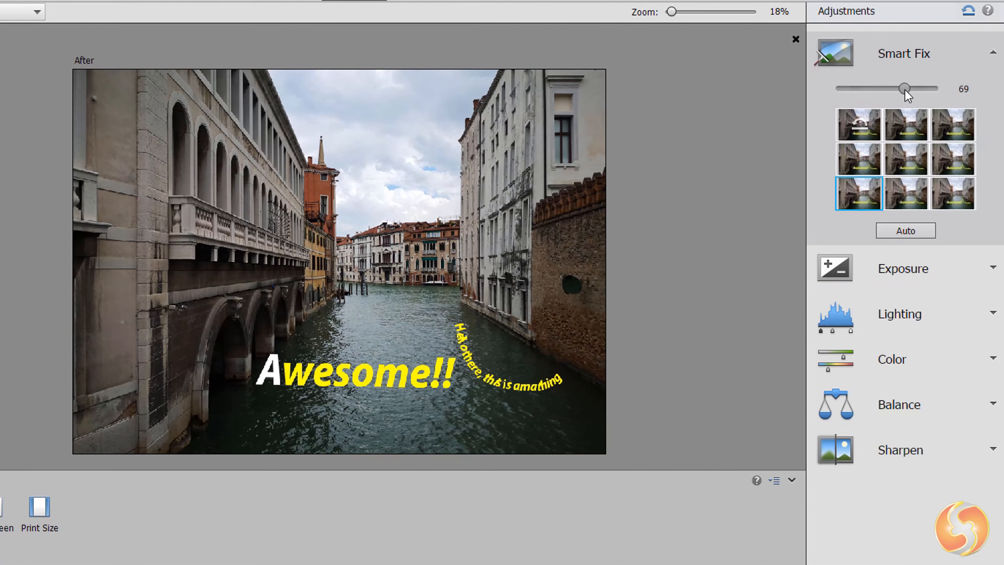
left_click(905, 54)
left_click(914, 102)
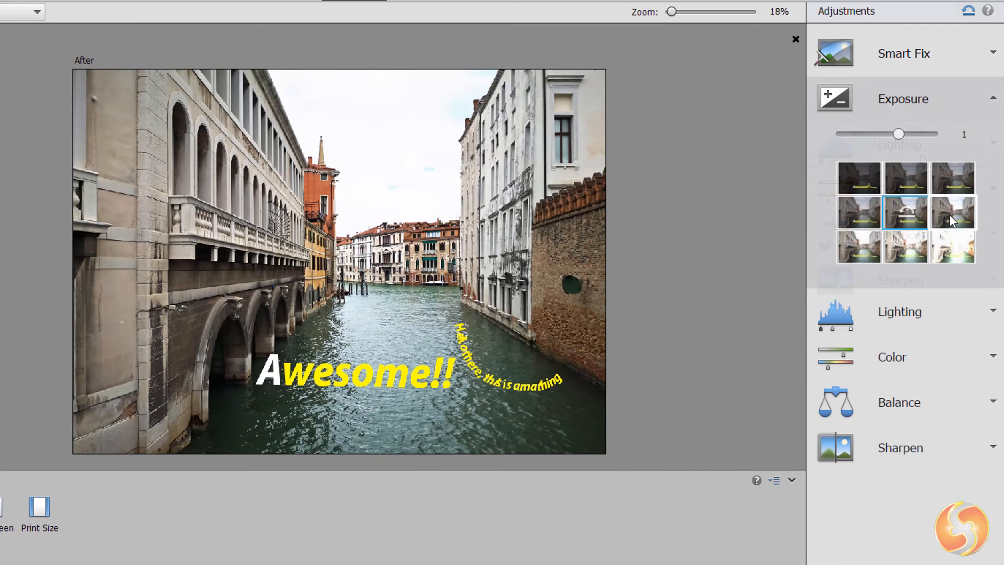
Step: Adjust the photo's lighting to lighten shadows and darken highlights, trying shadows 75, midtones 25 and highlights 62
left_click(909, 311)
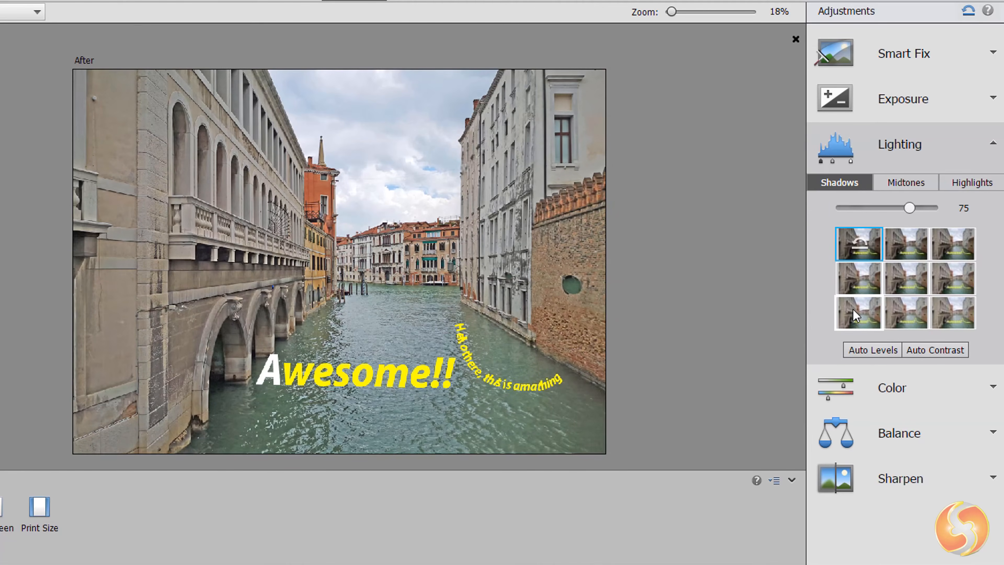
left_click(906, 182)
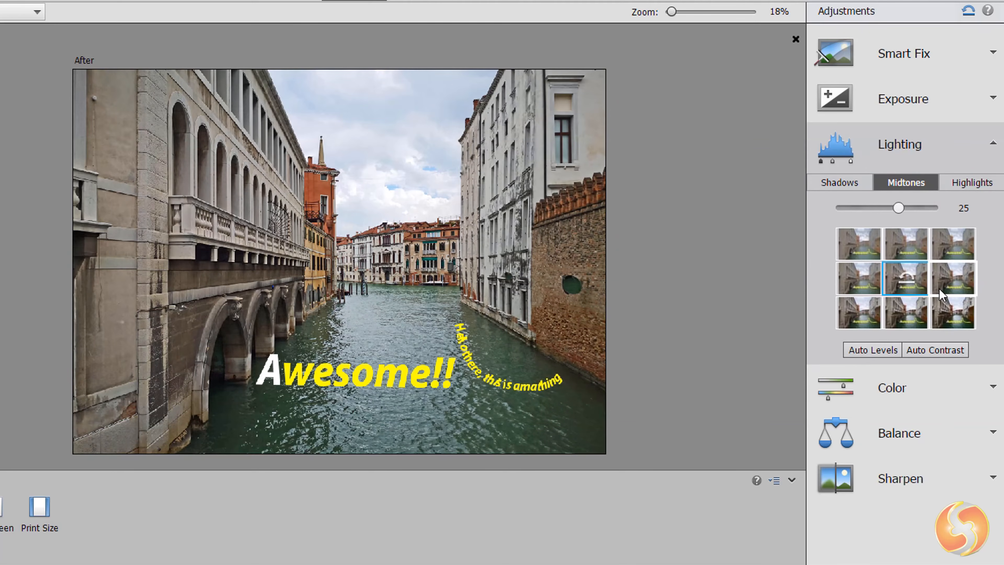
left_click(973, 182)
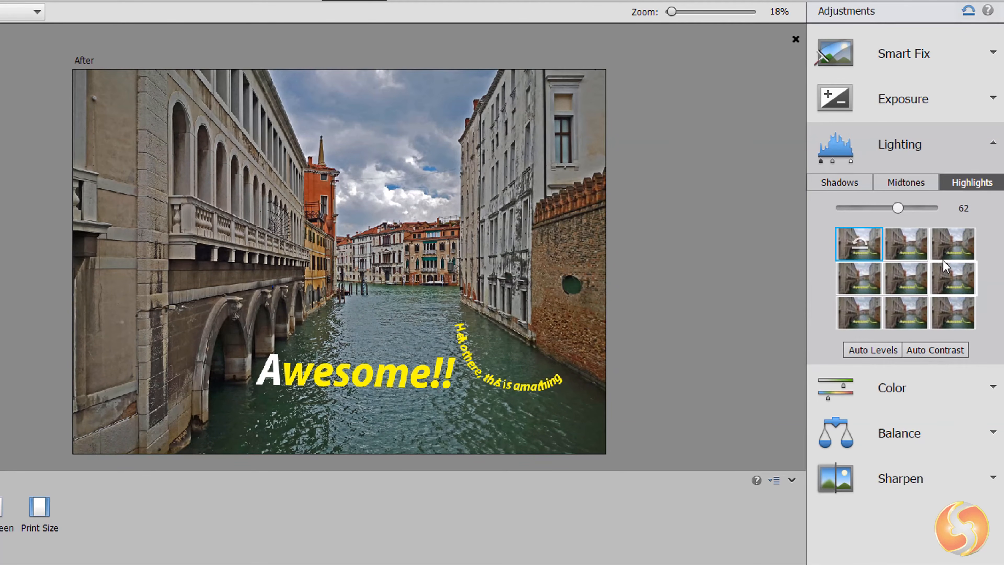
left_click(925, 151)
Step: Look through the Saturation, Hue and Vibrance variations of the Color adjustment
left_click(925, 189)
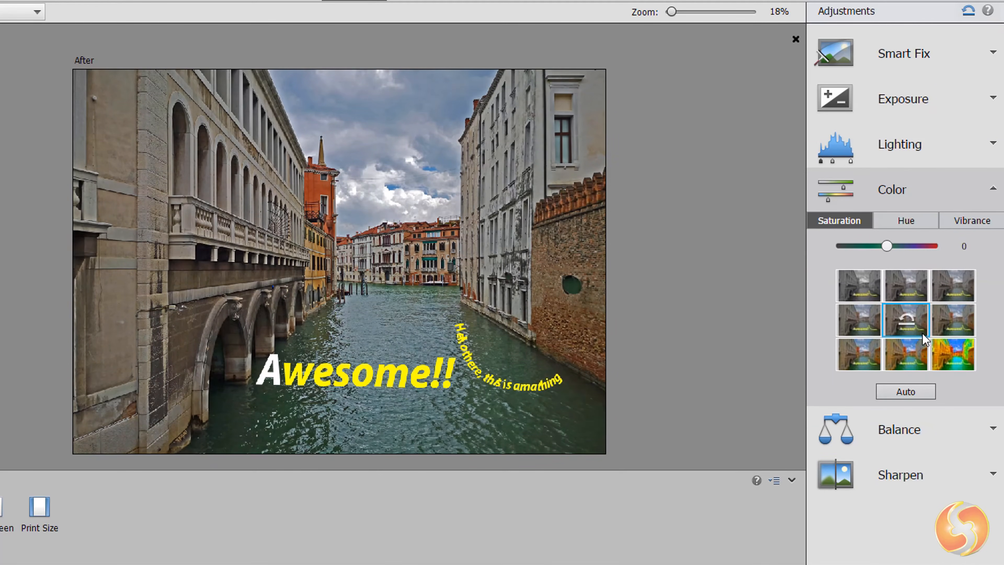
left_click(906, 221)
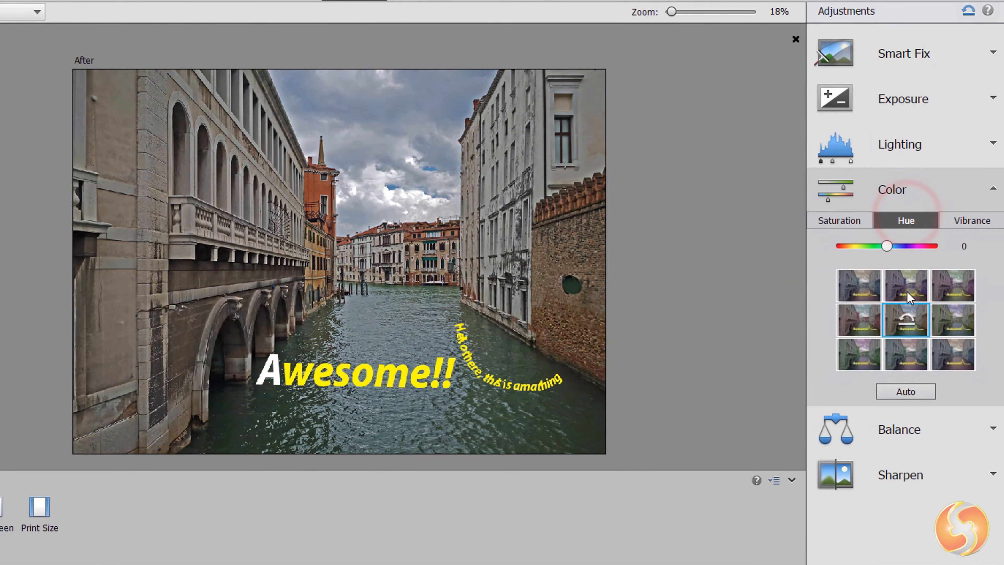
left_click(970, 220)
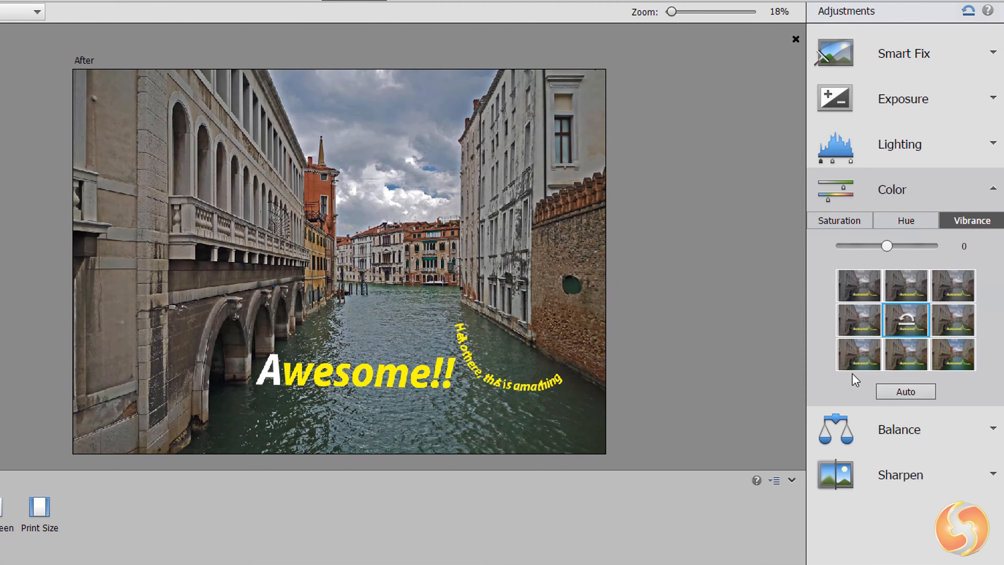
Step: Preview a temperature of 62 and a tint of -100 in the Balance adjustment
left_click(911, 241)
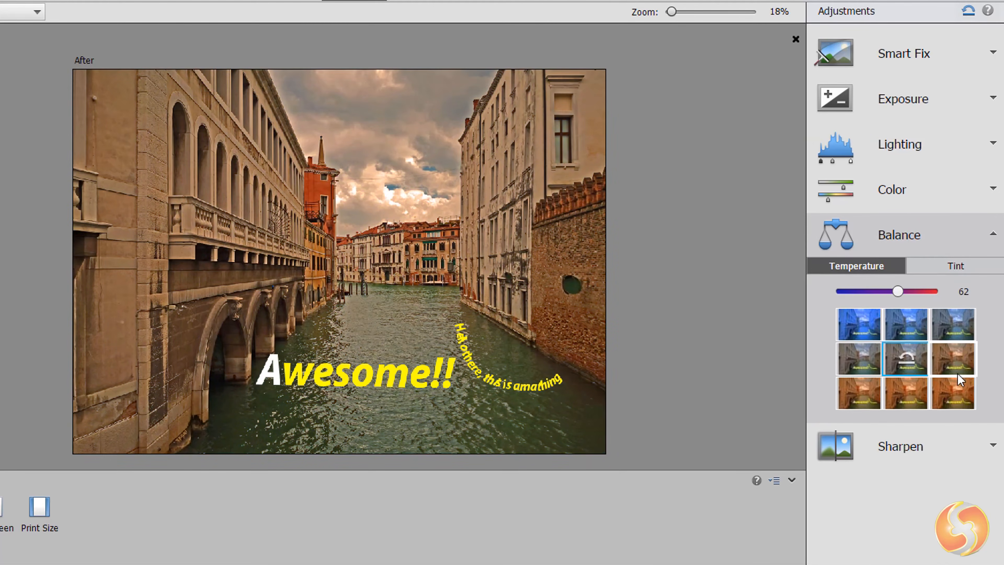
left_click(946, 268)
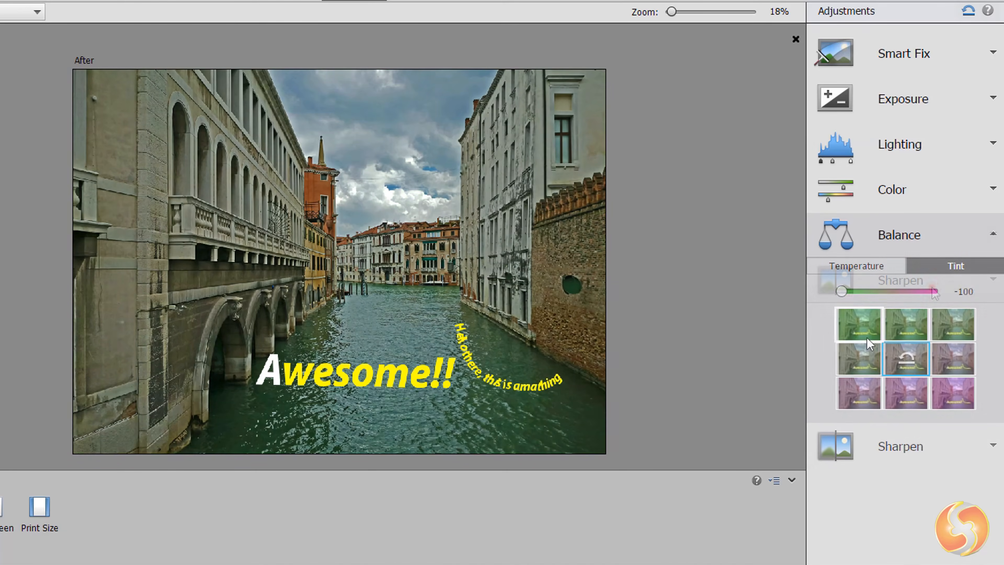
left_click(932, 291)
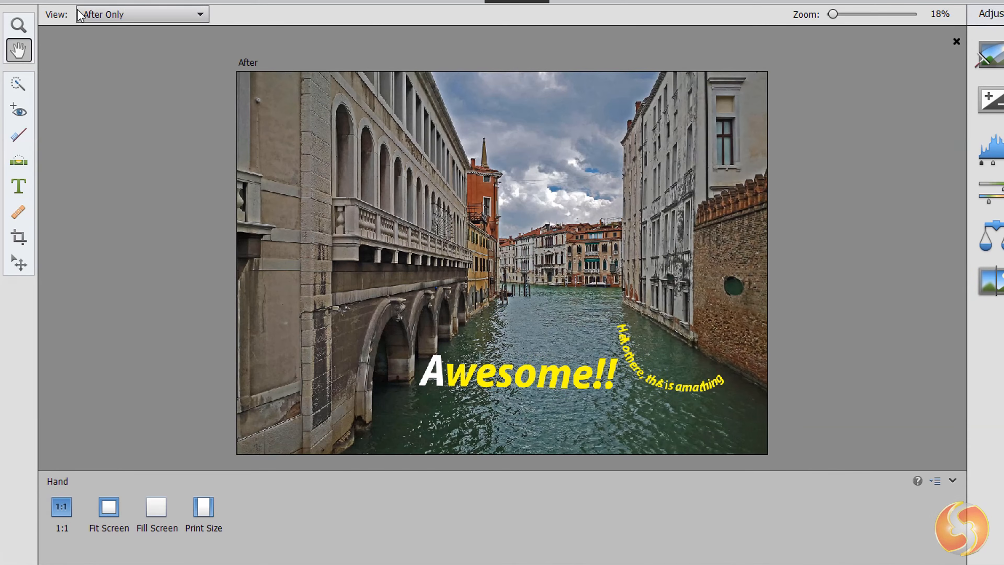
Step: Compare the original and edited canal photo by switching between the Before Only and After Only views
left_click(116, 15)
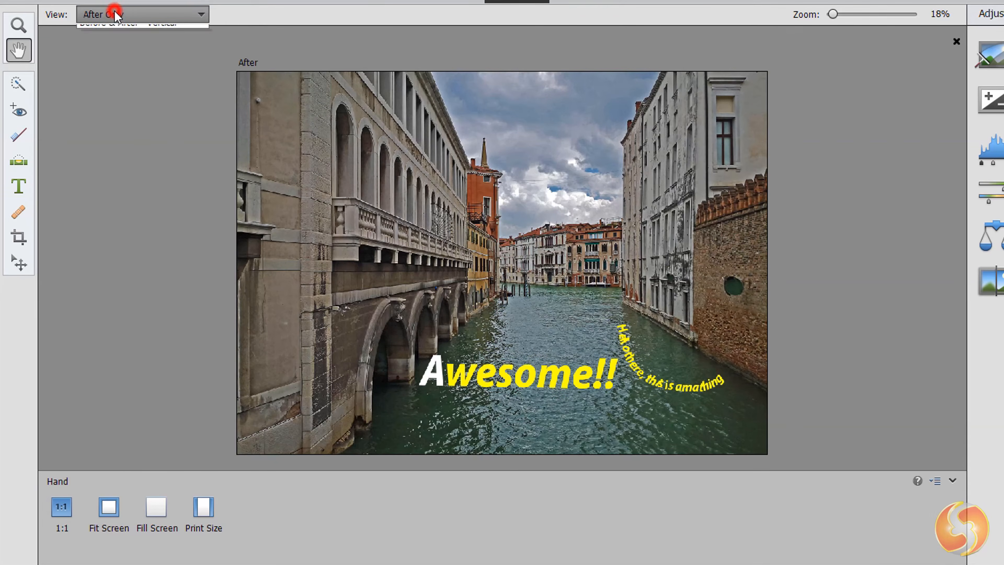
left_click(103, 41)
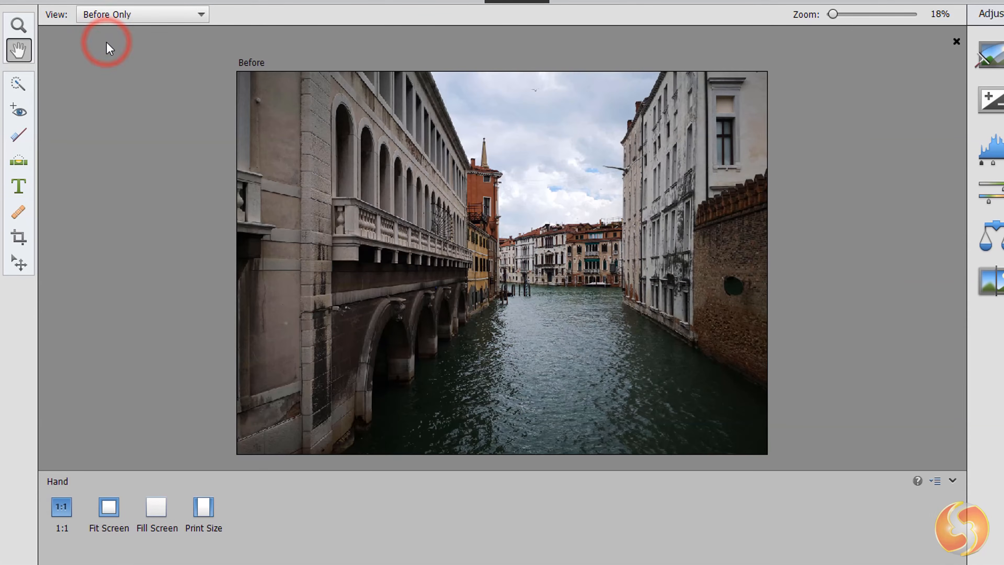
left_click(130, 14)
left_click(124, 28)
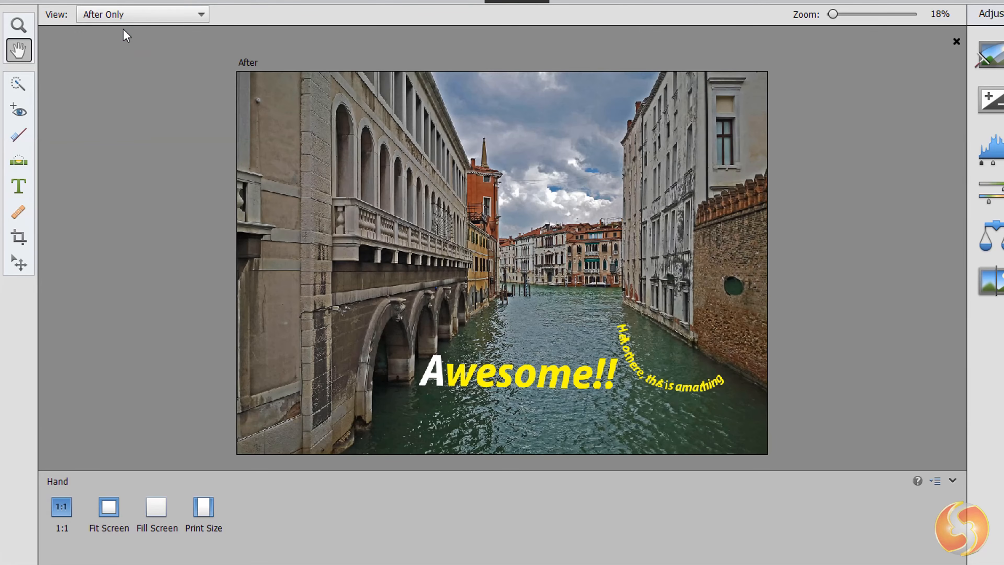
left_click(139, 15)
left_click(147, 48)
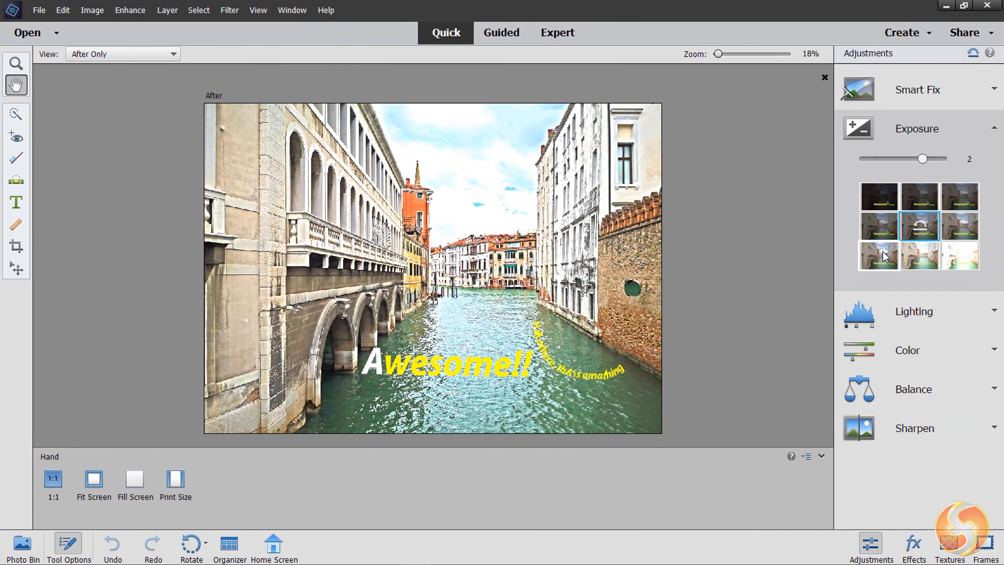
Step: Select the canal water with the Quick Selection tool at a 53 px brush size and brighten its exposure
left_click(917, 131)
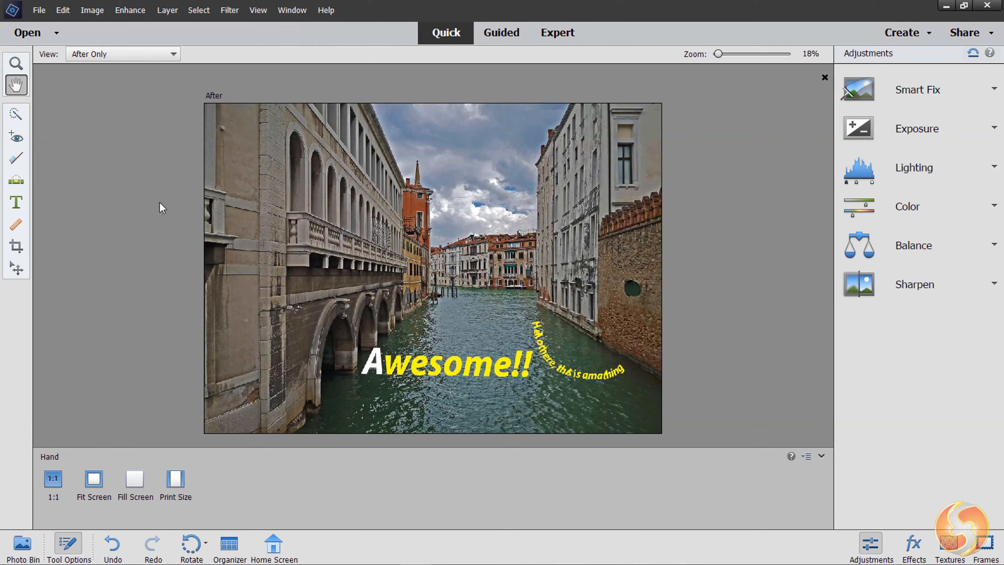
left_click(16, 114)
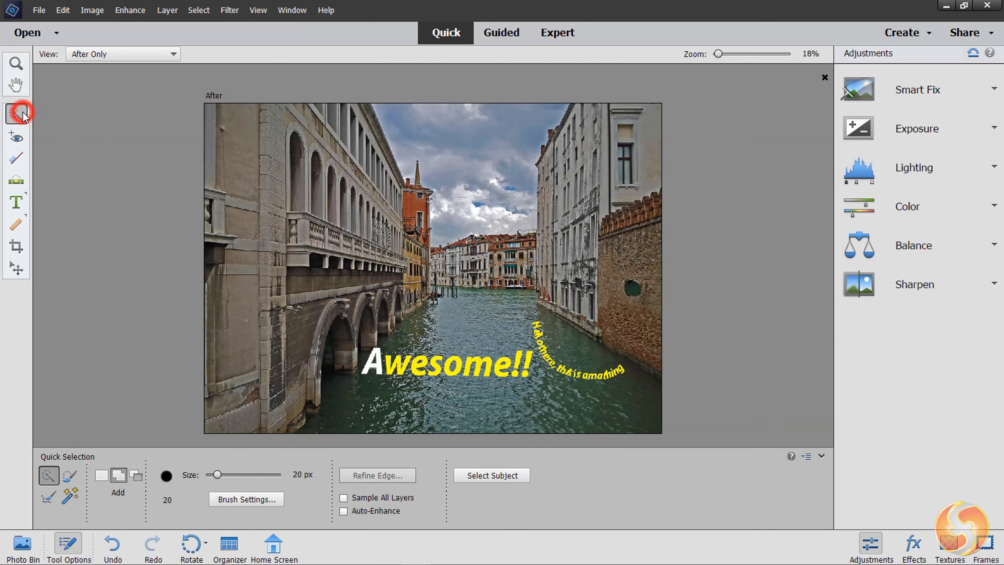
left_click_drag(472, 305, 455, 340)
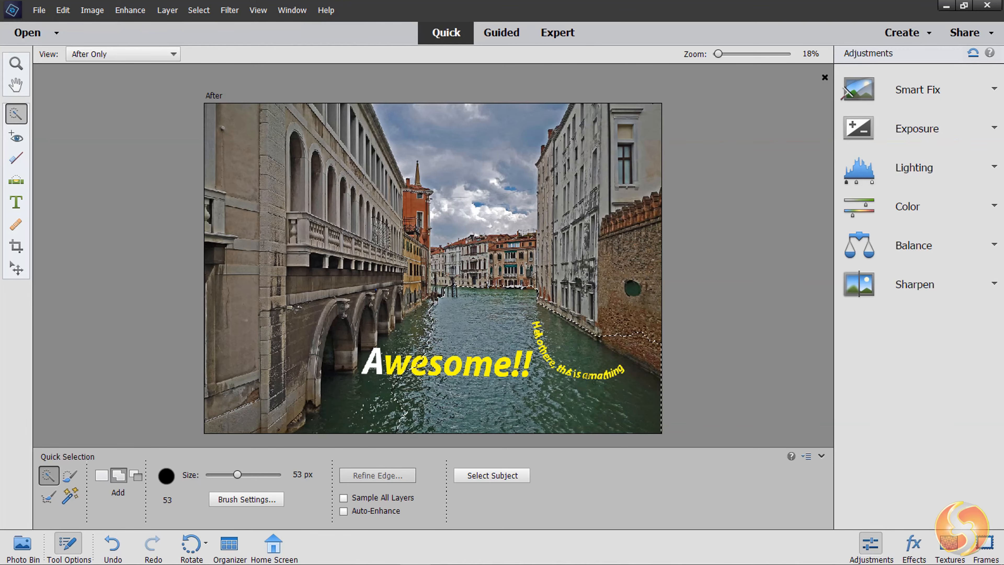
left_click(900, 131)
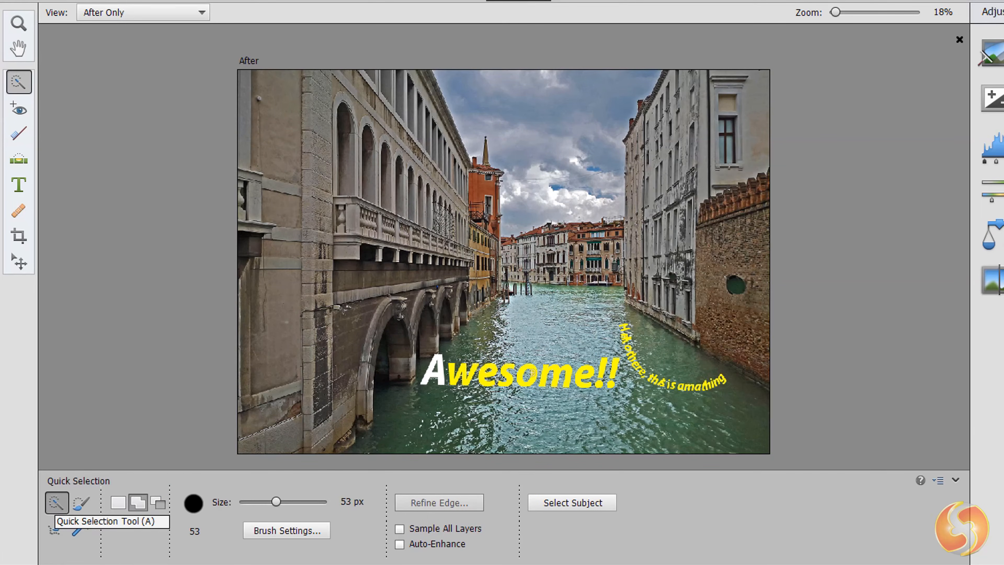
Step: Select the cloudy sky with the Quick Selection tool and deselect it again
left_click(486, 88)
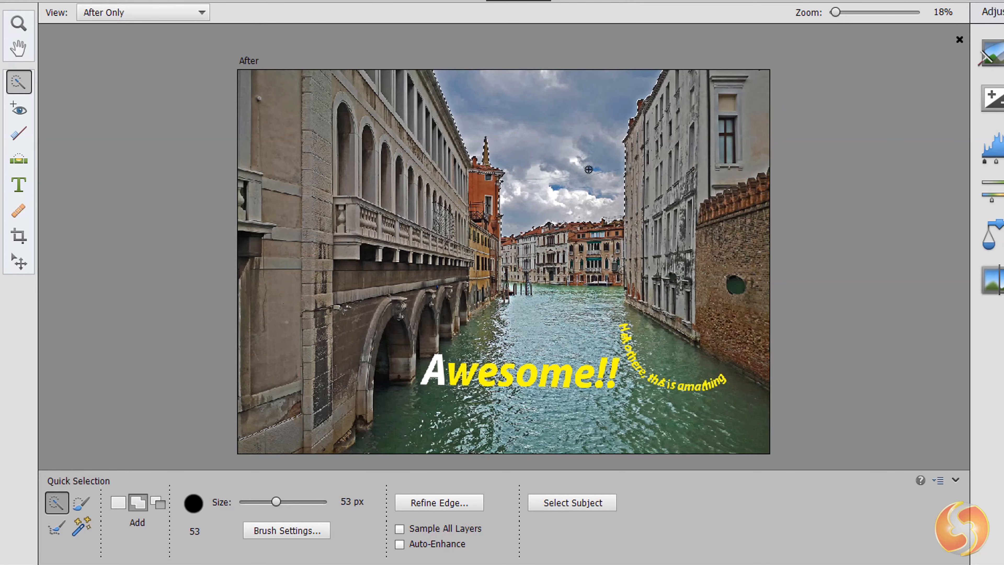
key("ctrl+d")
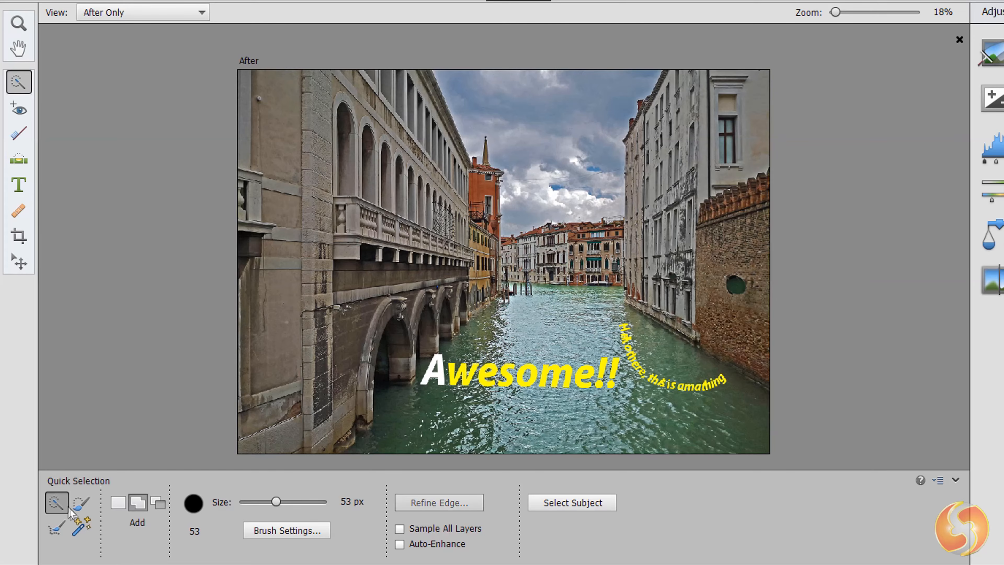
Step: Paint a zigzag selection down the middle of the sky with a 48 px Selection Brush and fill in its gaps
left_click(78, 509)
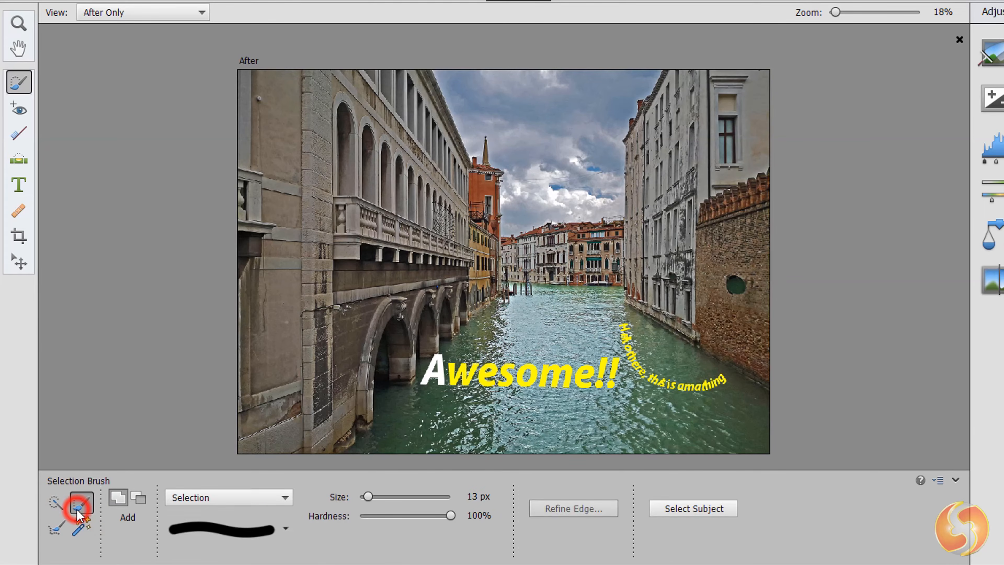
left_click(394, 497)
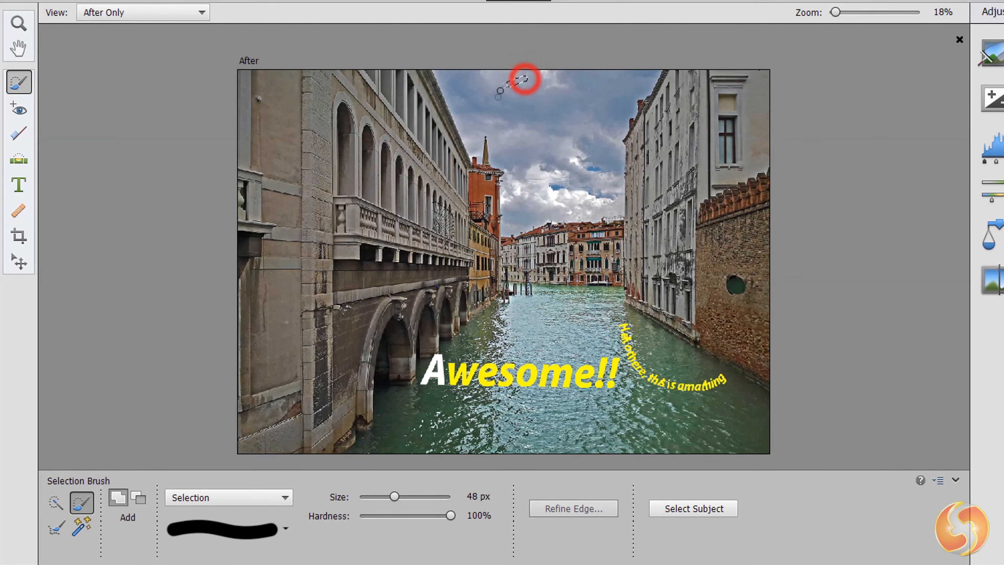
left_click_drag(500, 90, 558, 92)
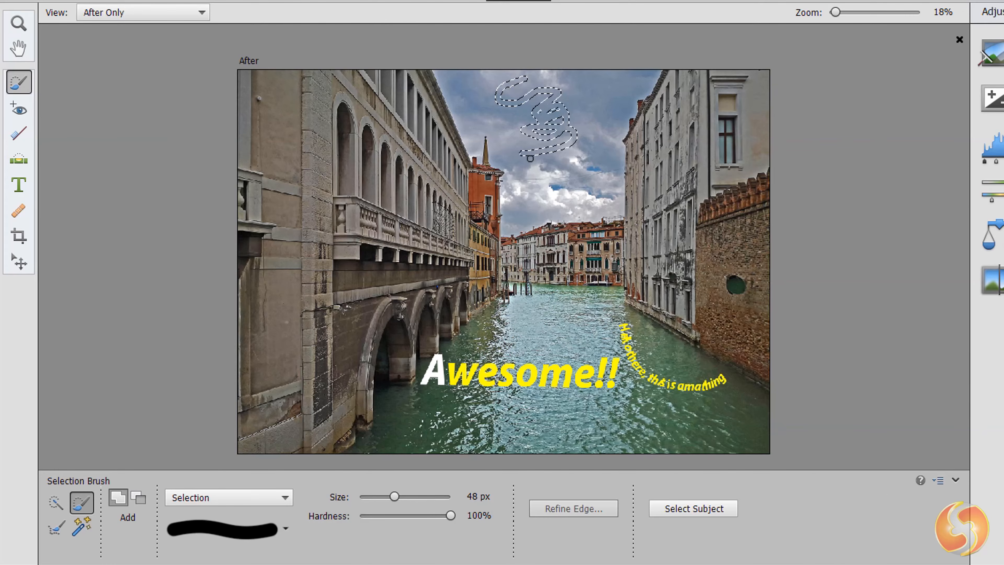
left_click_drag(555, 177, 576, 185)
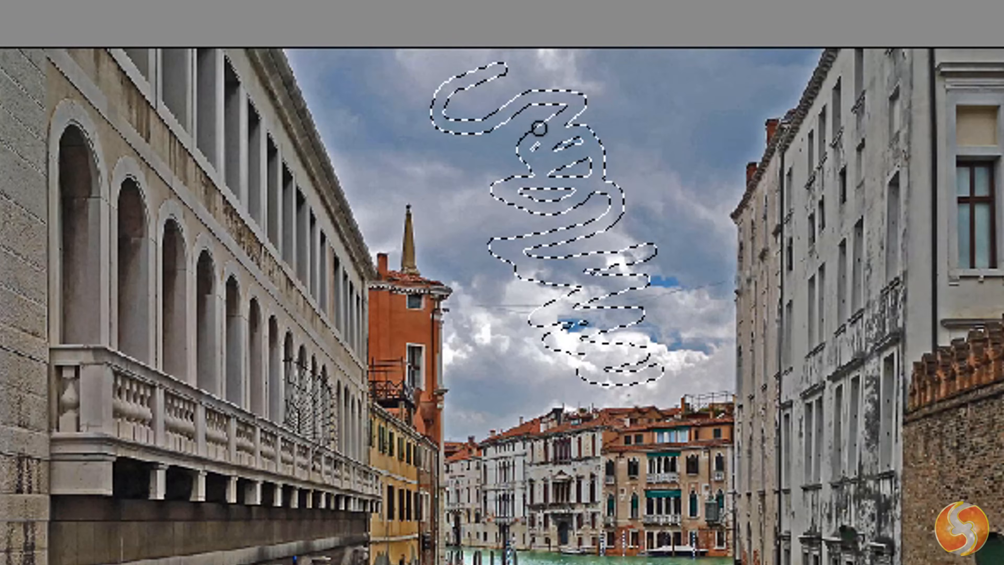
left_click_drag(541, 105, 551, 177)
mouse_move(565, 303)
left_mouse_down()
mouse_move(601, 345)
mouse_move(603, 375)
mouse_move(633, 365)
mouse_move(622, 265)
mouse_move(650, 335)
left_mouse_up()
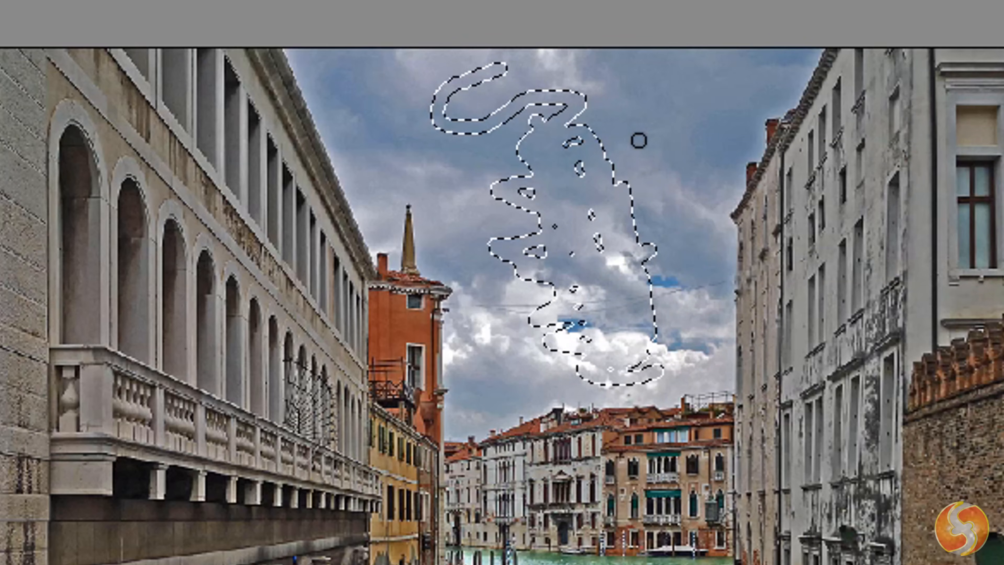
left_click_drag(614, 139, 619, 179)
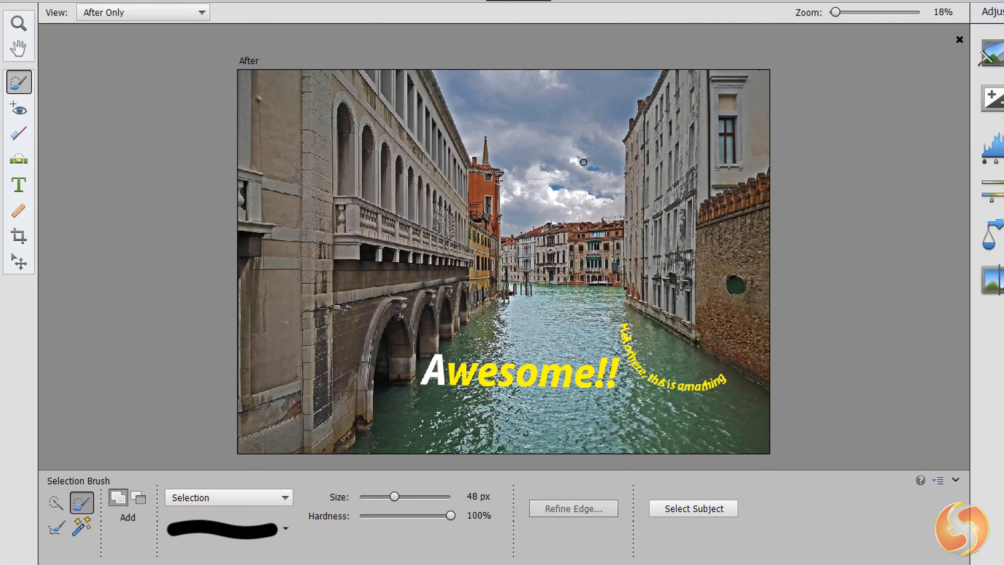
Step: Create a "Venice" selection at 500 pt over the canal photo with the Horizontal Type Mask tool
key("t")
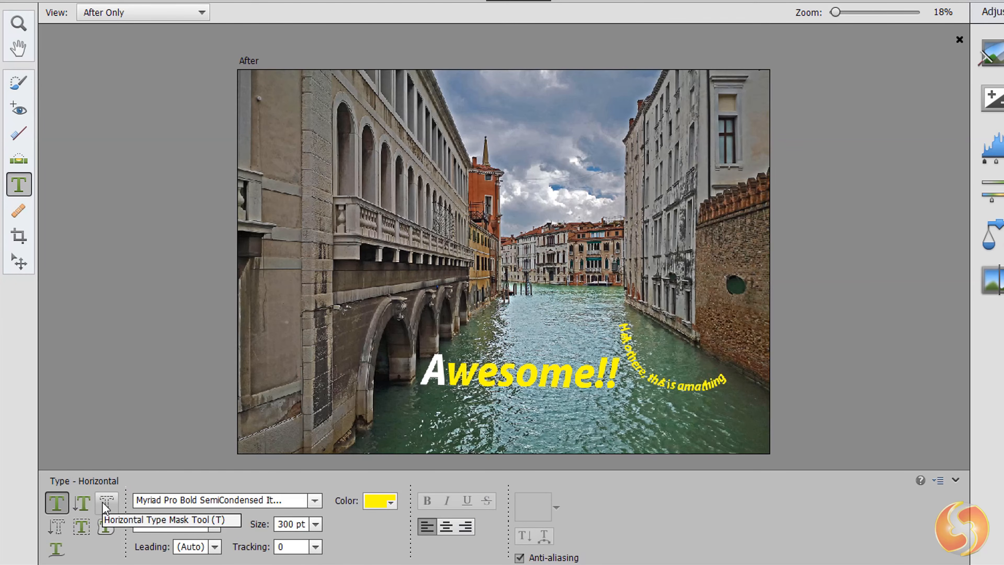
left_click(103, 503)
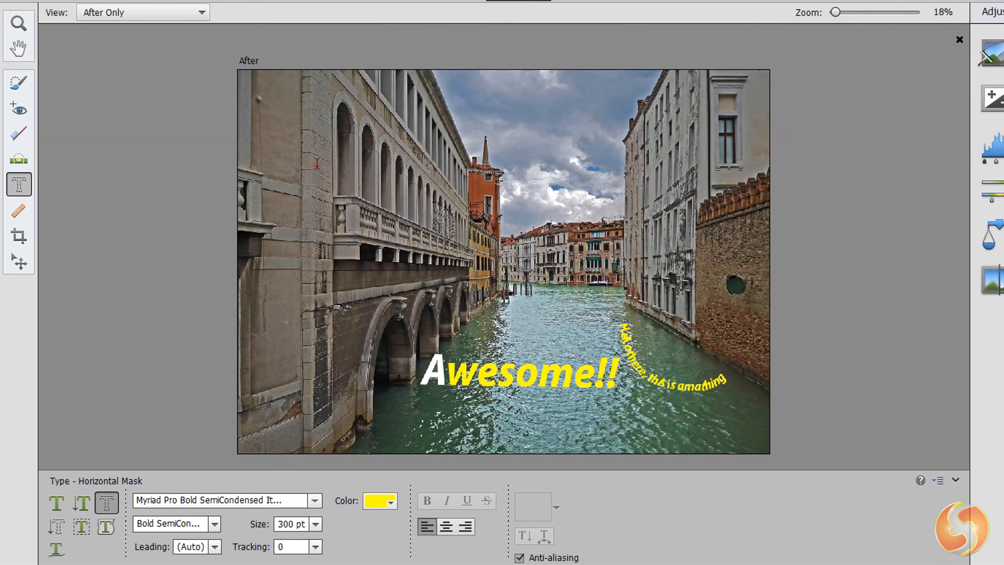
left_click_drag(317, 164, 725, 305)
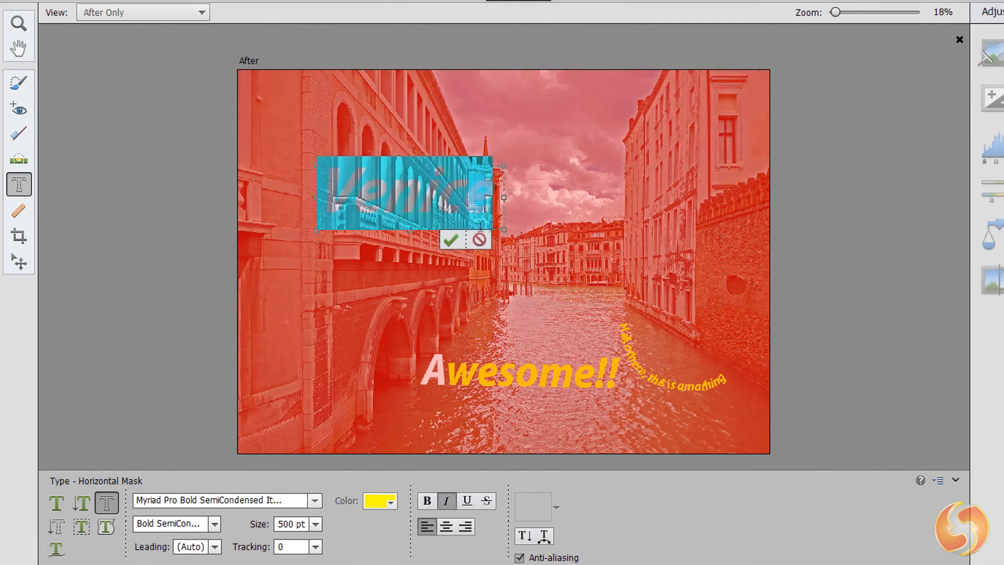
left_click(450, 240)
key("v")
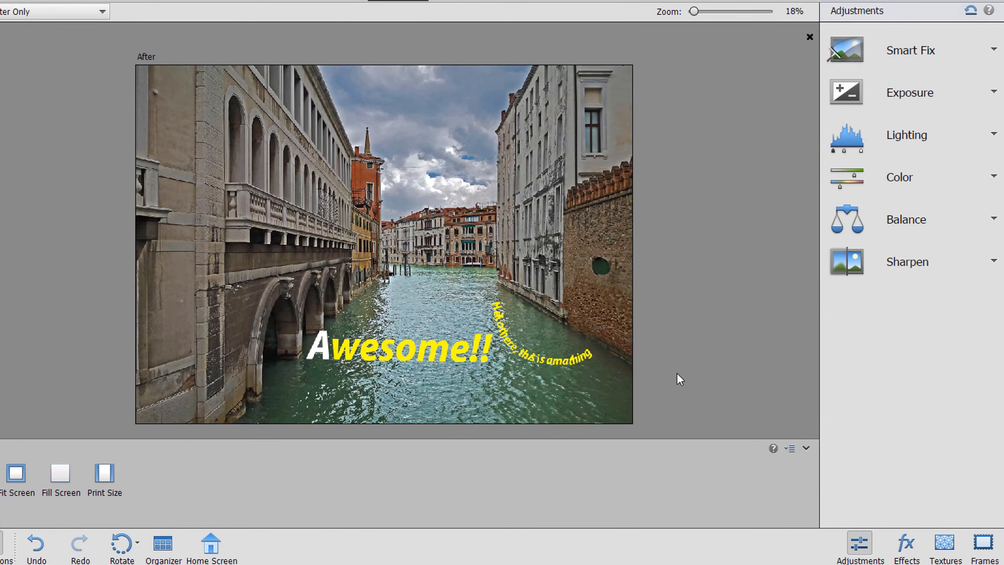
Step: Apply the Toy Camera effect to the canal photo and undo it
left_click(907, 545)
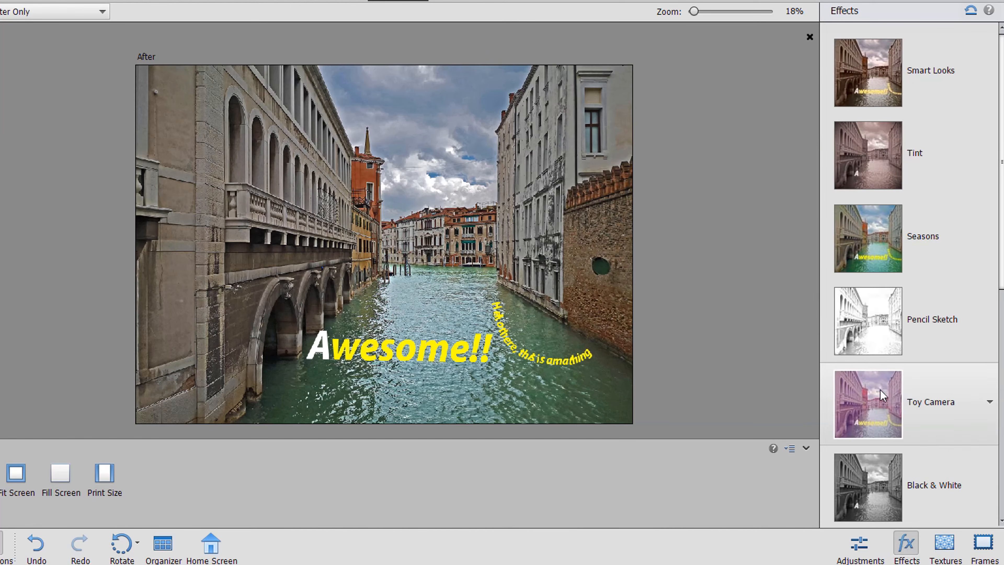
left_click(884, 399)
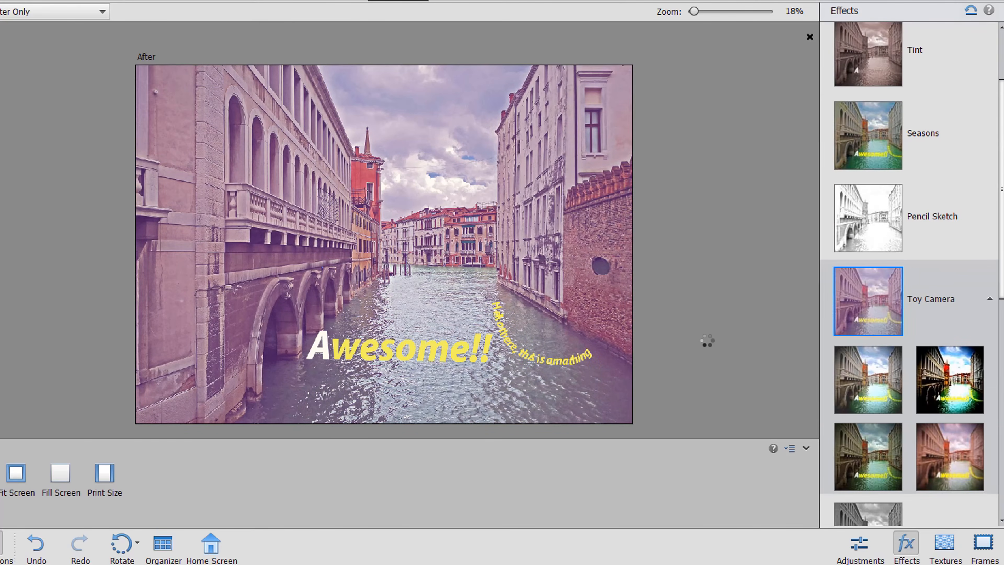
key("ctrl+z")
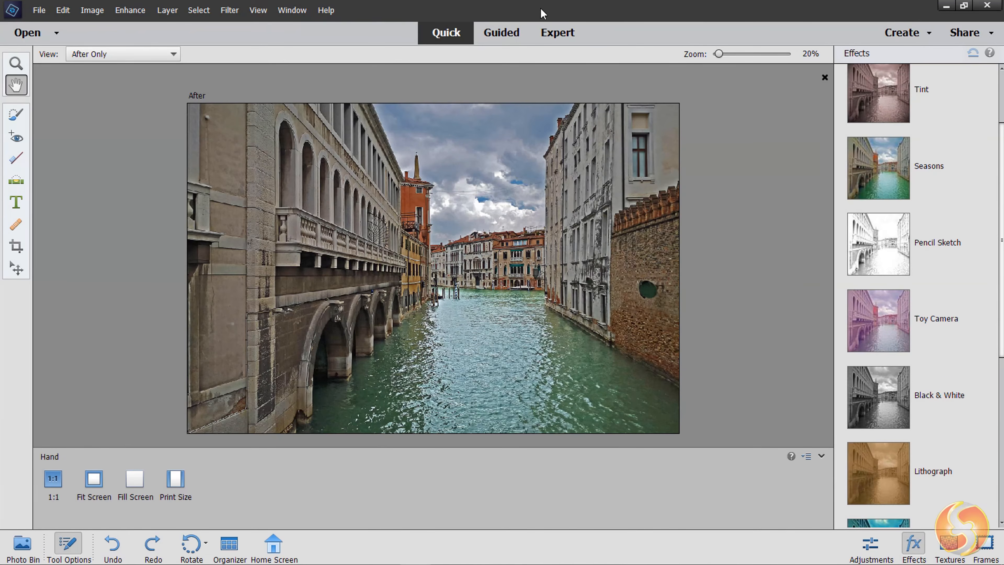
Step: Start the Duotone Effect guided edit from the Fun Edits category and crop the canal photo to a portrait size preset
left_click(506, 33)
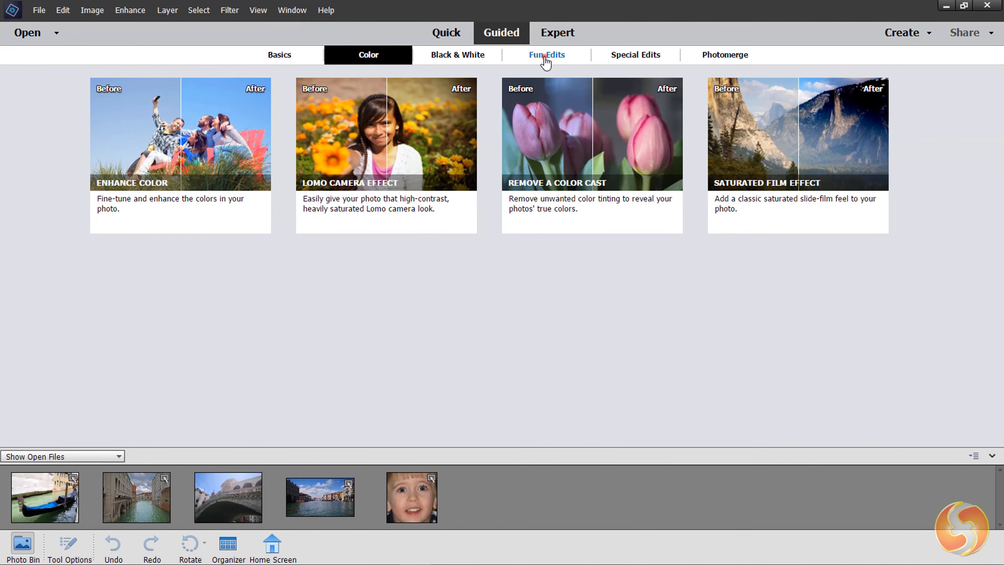
left_click(546, 60)
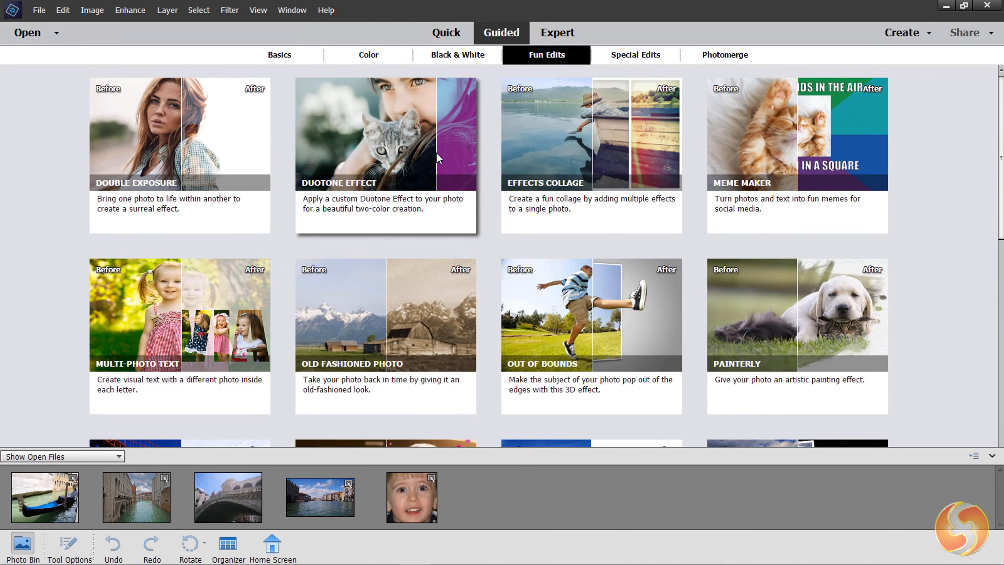
left_click(381, 151)
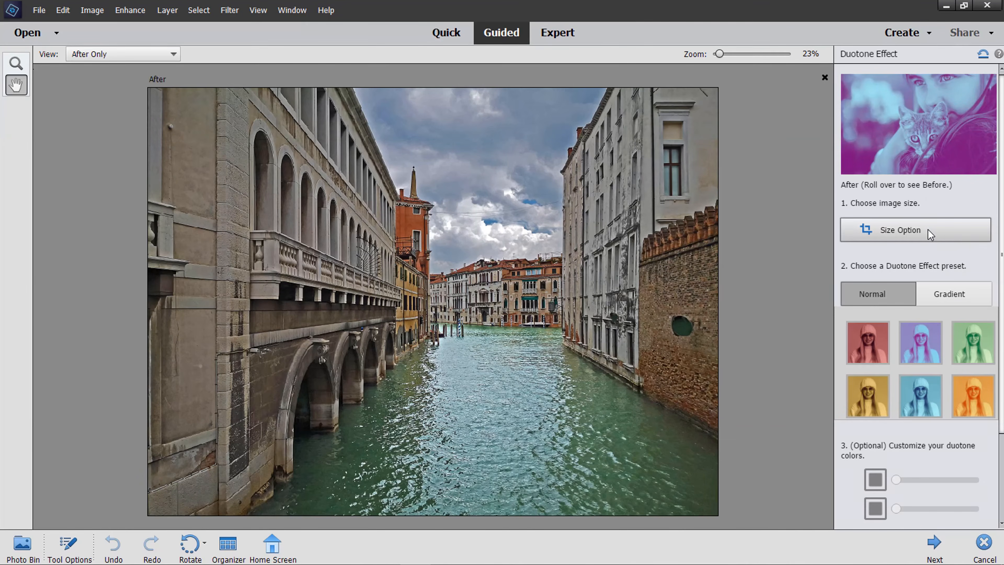
left_click(927, 232)
left_click(854, 305)
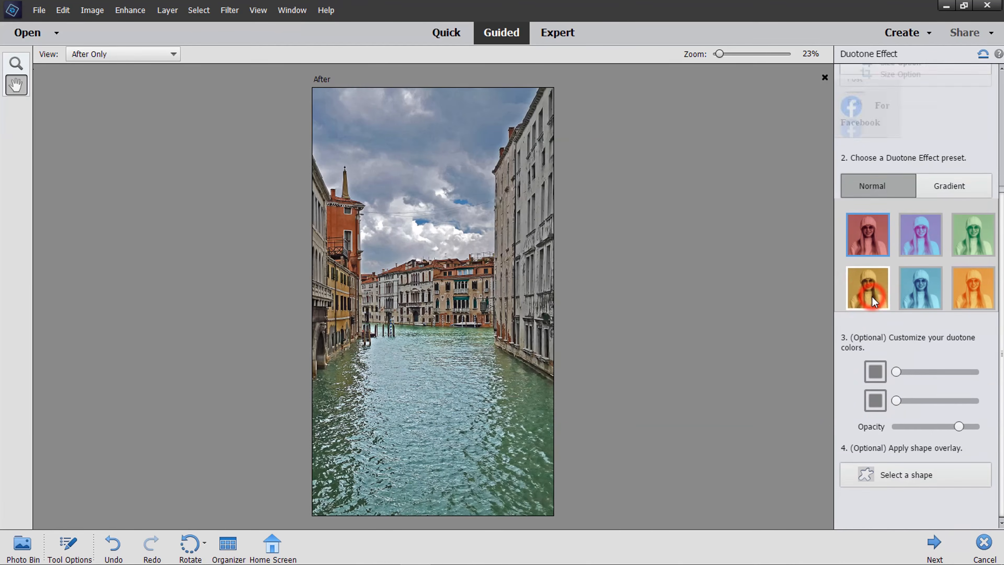
Step: Apply the green Normal duotone preset to the cropped photo and proceed to the guided edit's next stage
left_click(914, 240)
left_click(968, 238)
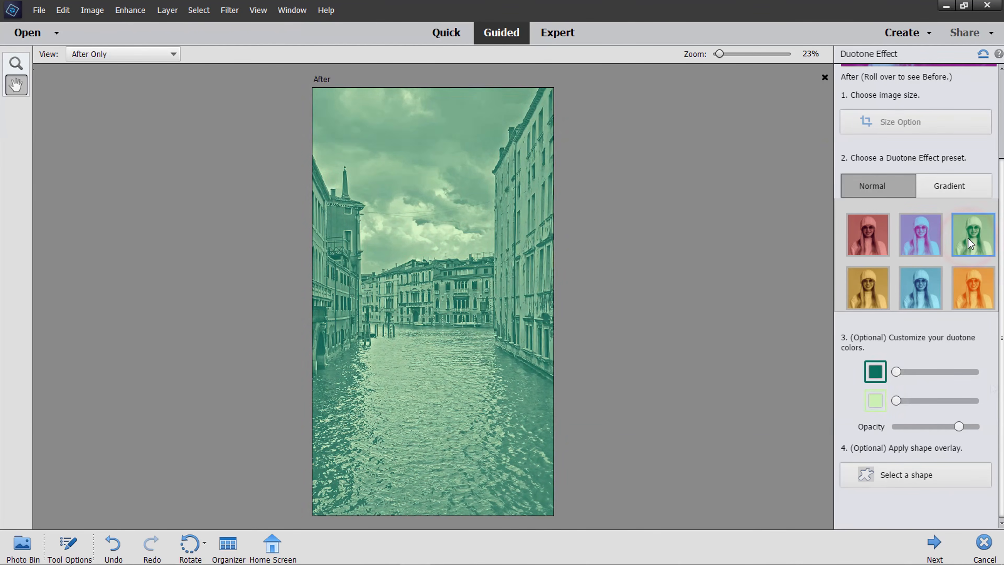
left_click(935, 541)
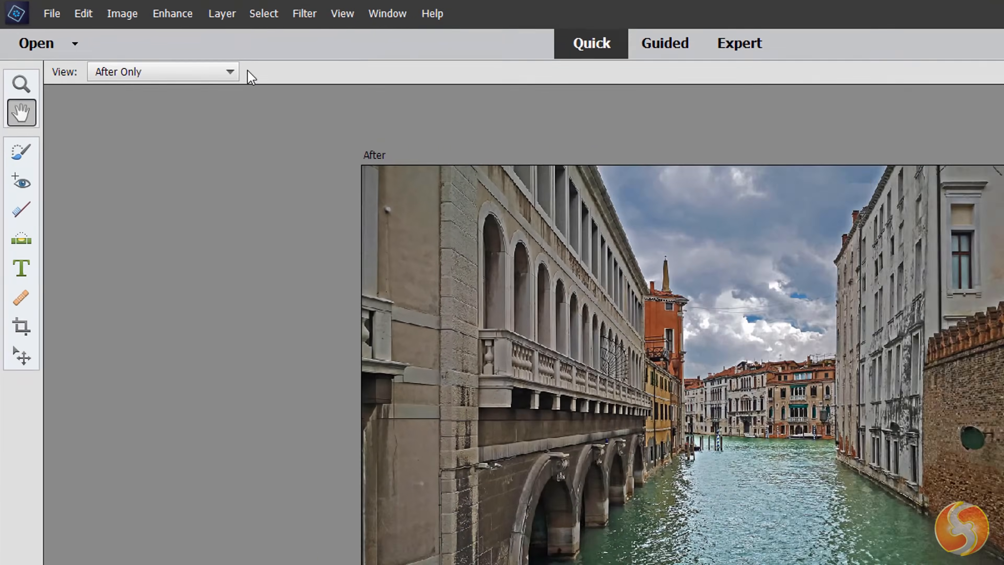
Step: Apply the Zoom In-Out effect to the canal photo with Moving Photos and play the preview
left_click(130, 10)
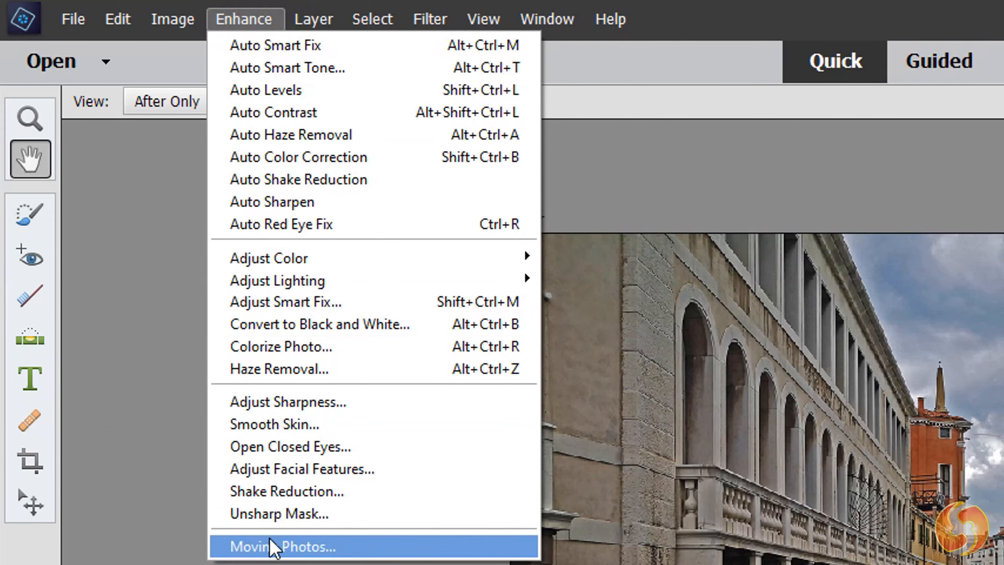
left_click(273, 546)
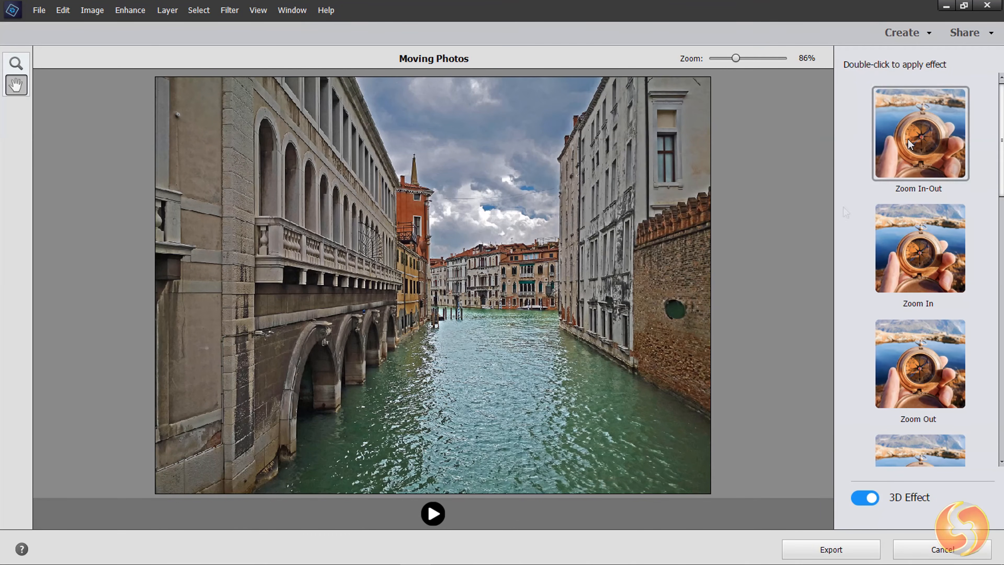
double_click(918, 145)
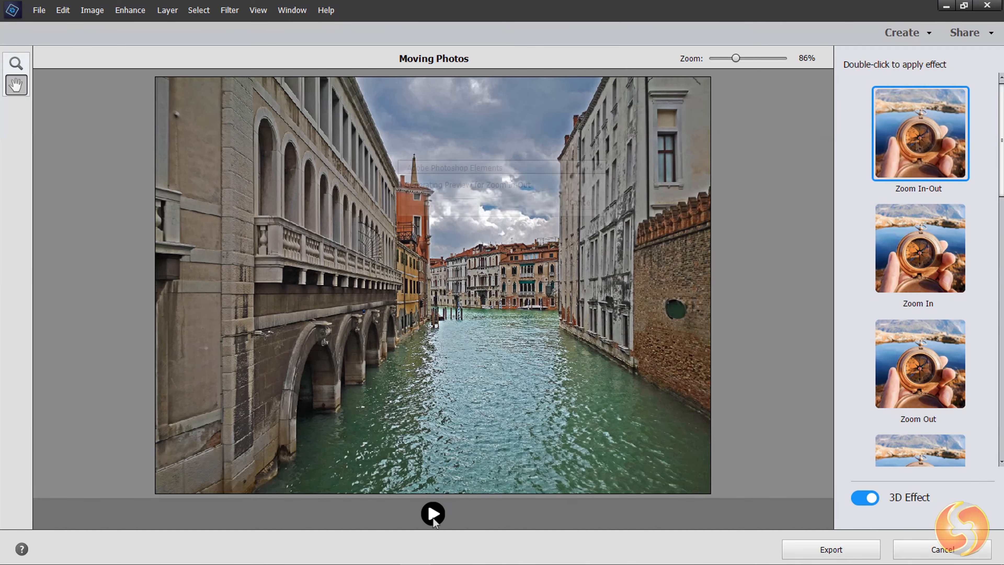
left_click(433, 514)
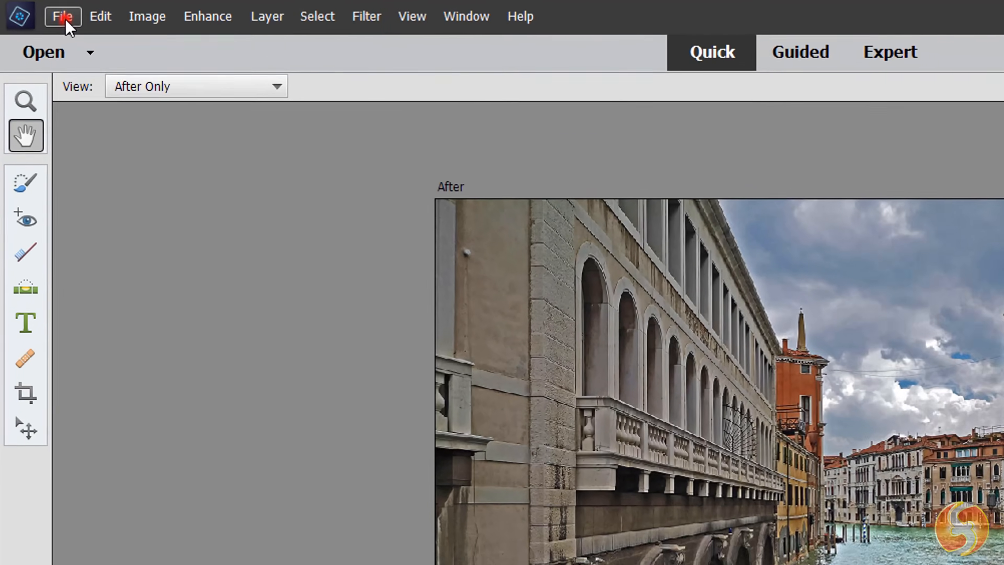
Step: Open the Save As dialog for the canal photo and set the file type to JPEG
left_click(39, 11)
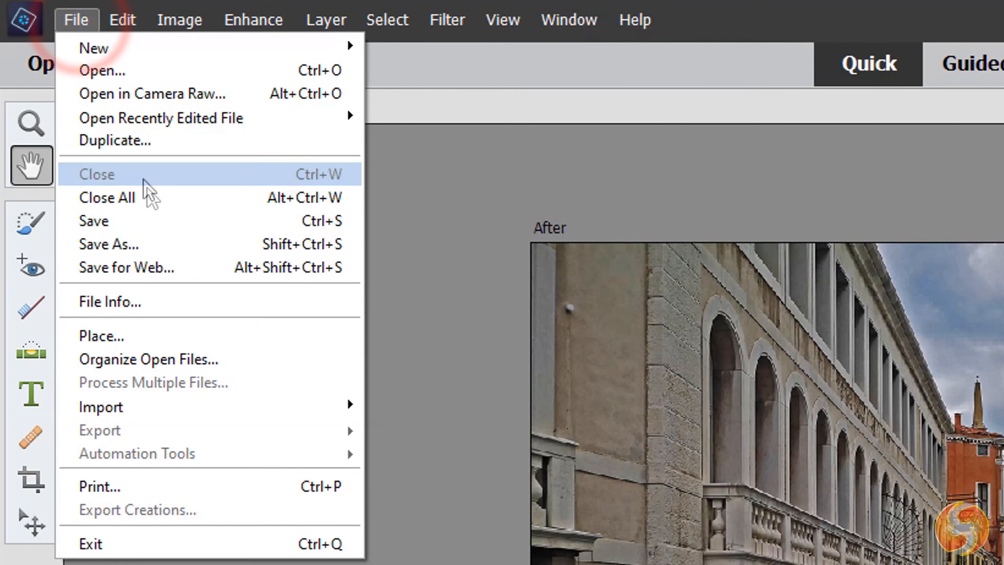
left_click(150, 244)
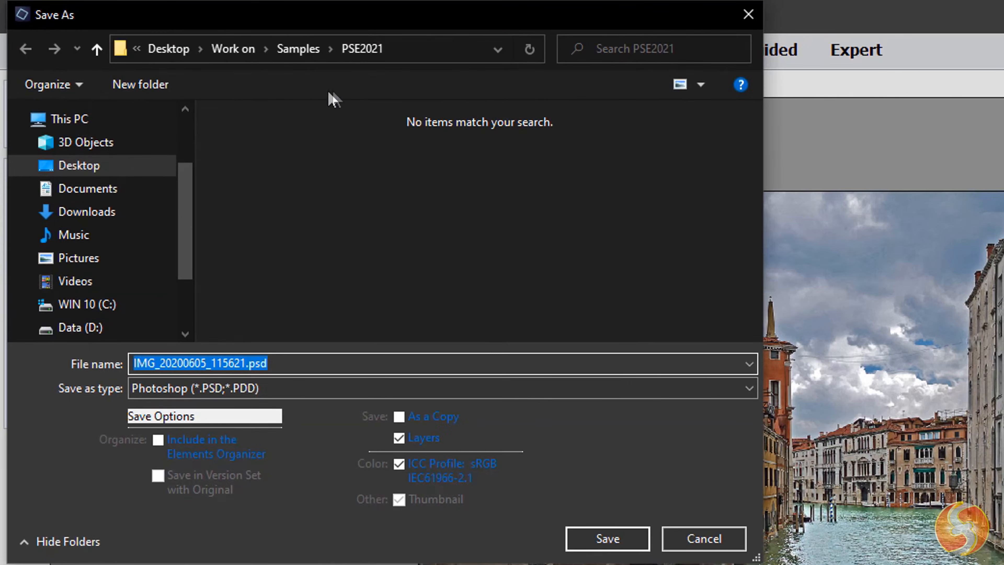
double_click(276, 431)
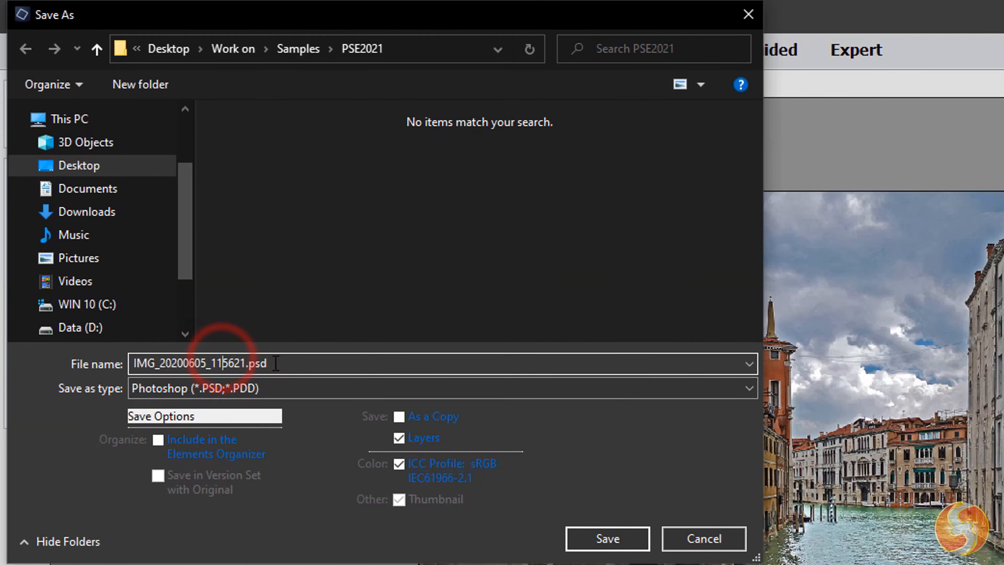
left_click(276, 388)
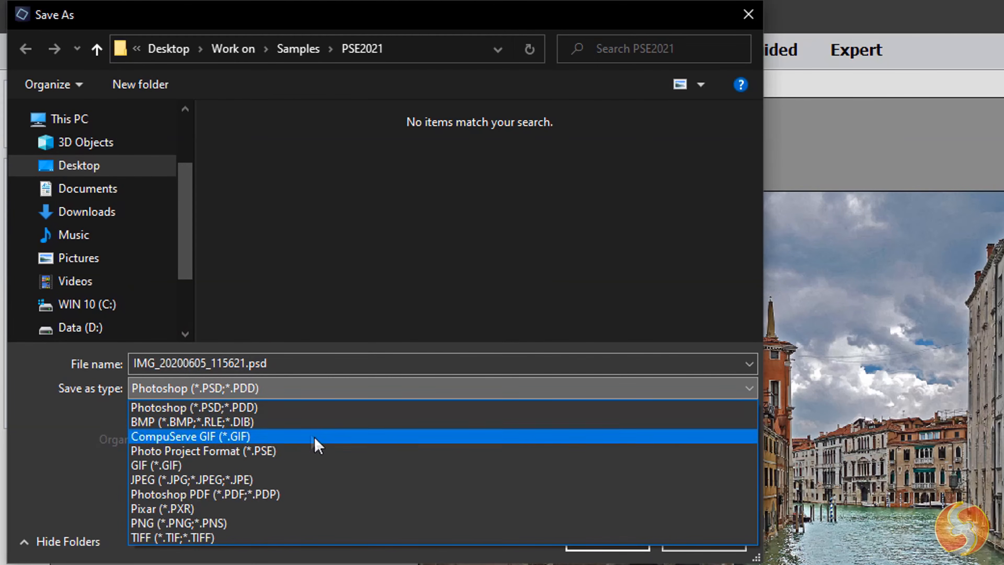
left_click(329, 480)
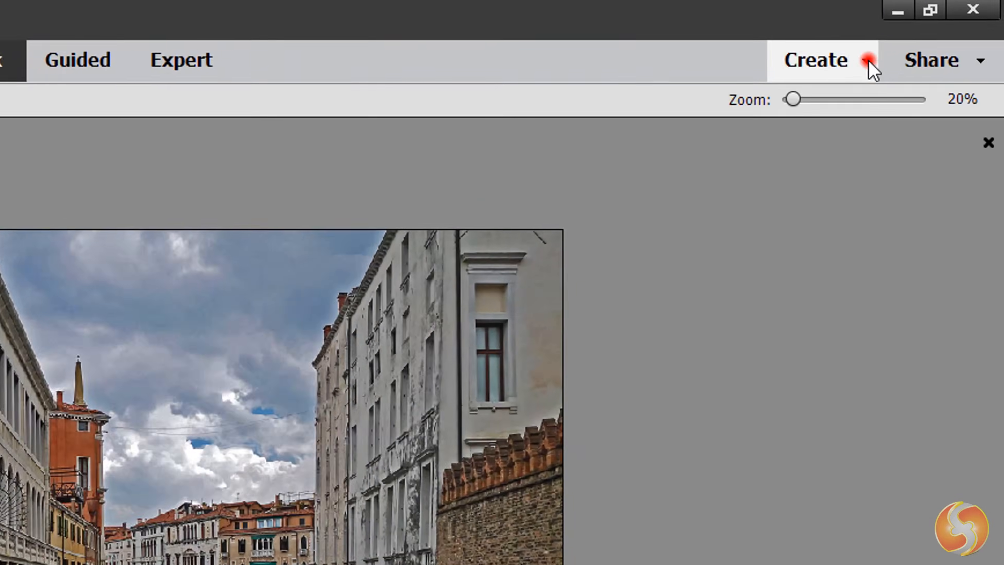
Step: Review the available Create and Share options and start a Quote Graphic project
left_click(919, 40)
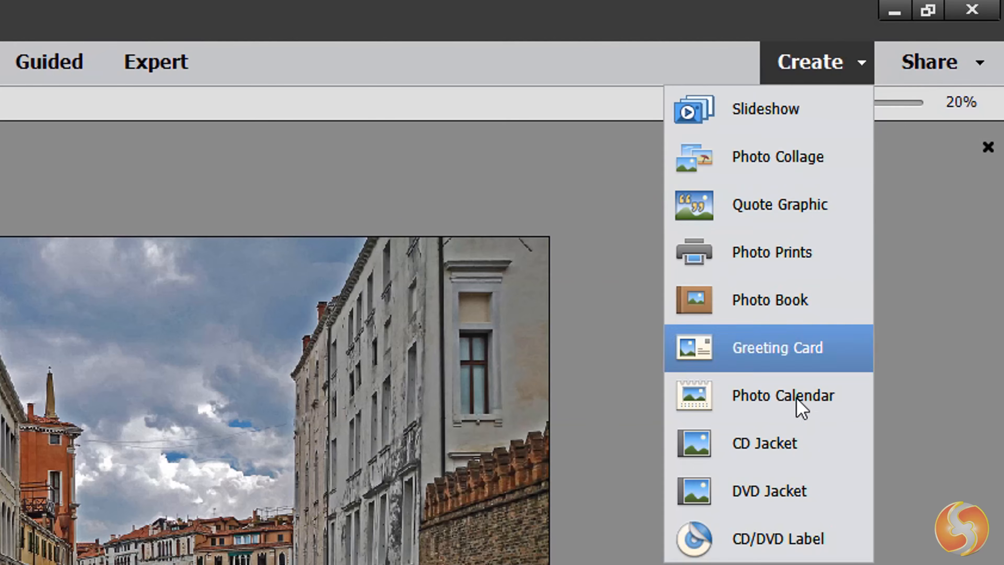
left_click(942, 64)
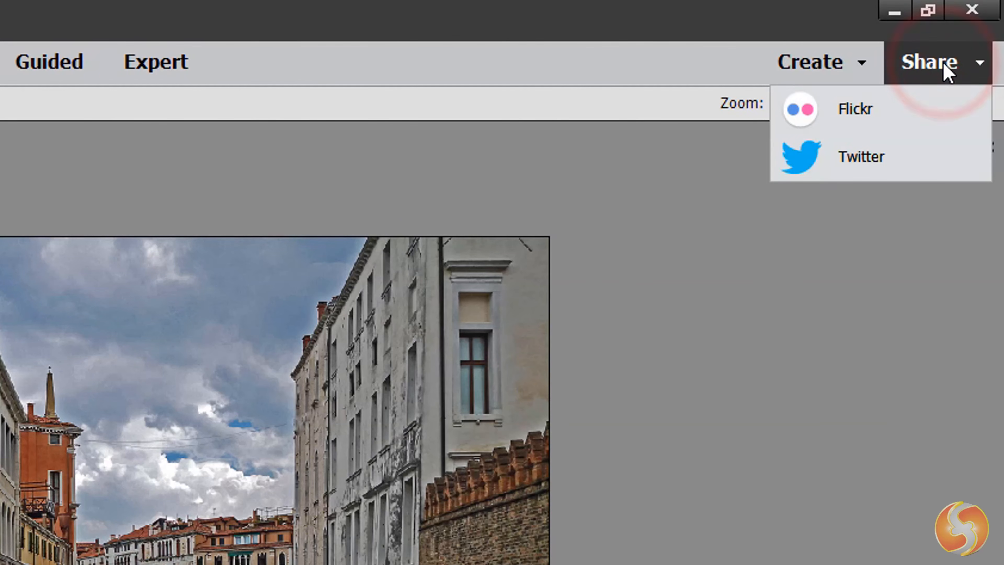
left_click(858, 63)
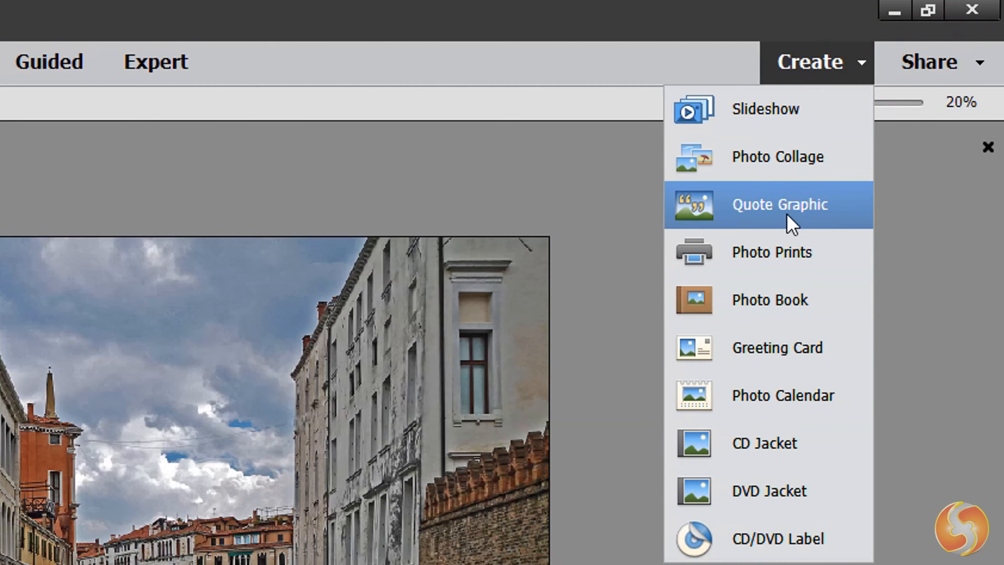
left_click(790, 203)
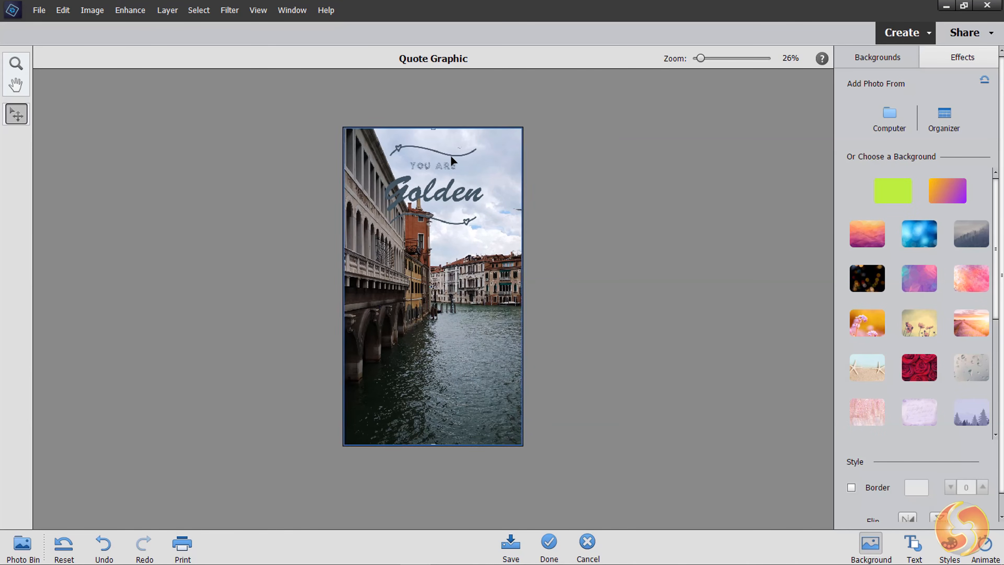
Step: Add a white border of size 9 to the quote graphic's photo and choose the teal starfish background
left_click(448, 191)
scroll(914, 214, "down", 6)
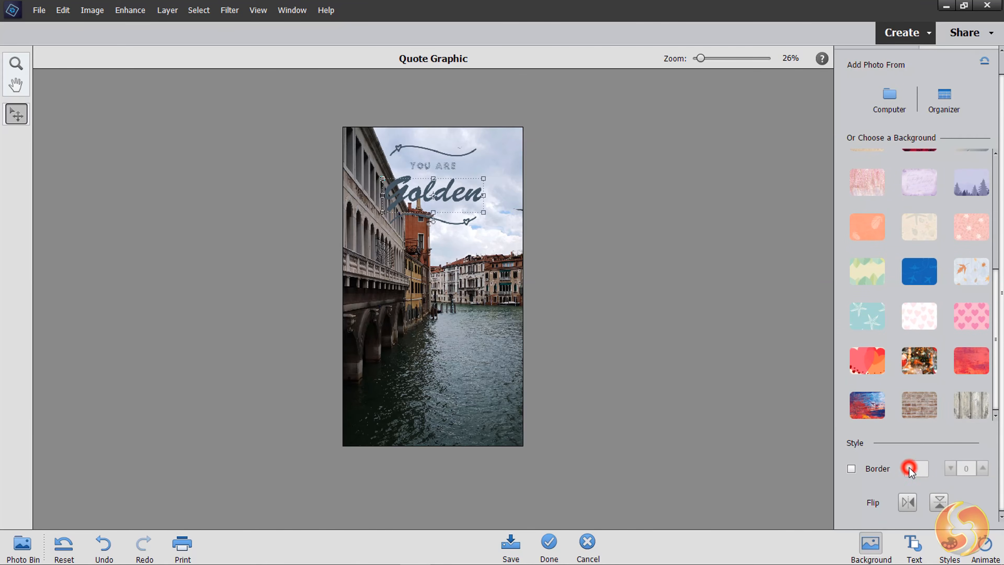
left_click(851, 469)
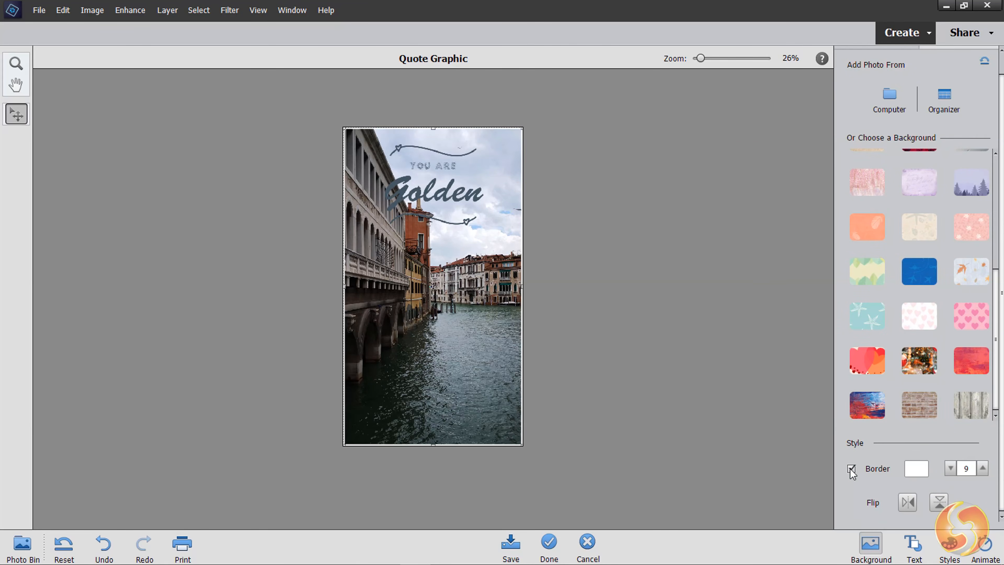
left_click(914, 472)
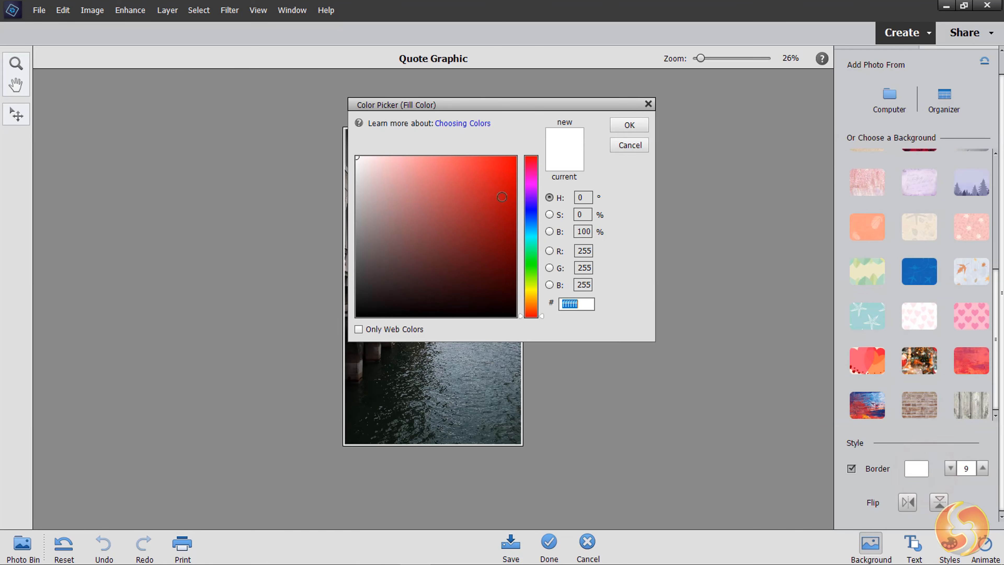
left_click(531, 163)
left_click(636, 125)
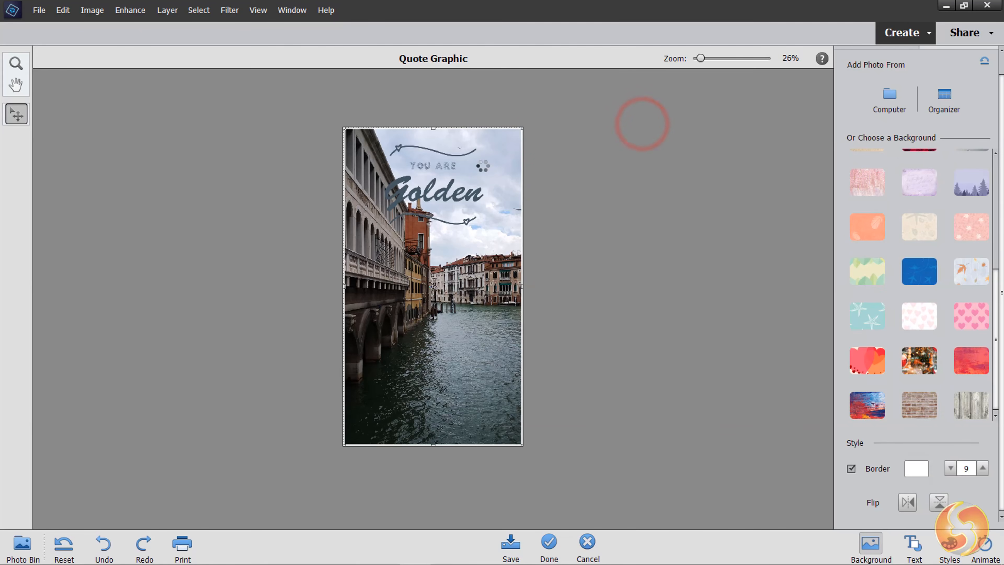
left_click(867, 315)
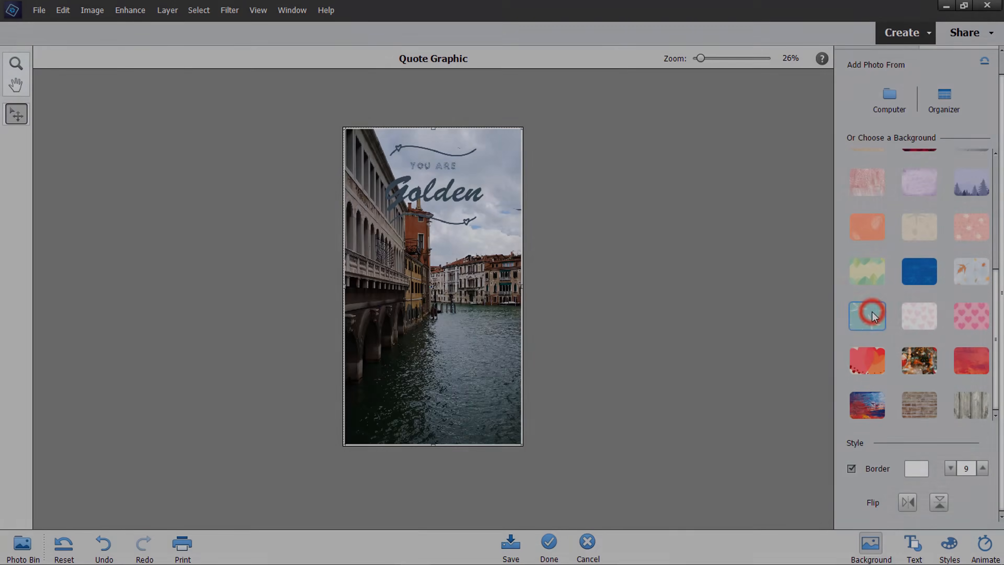